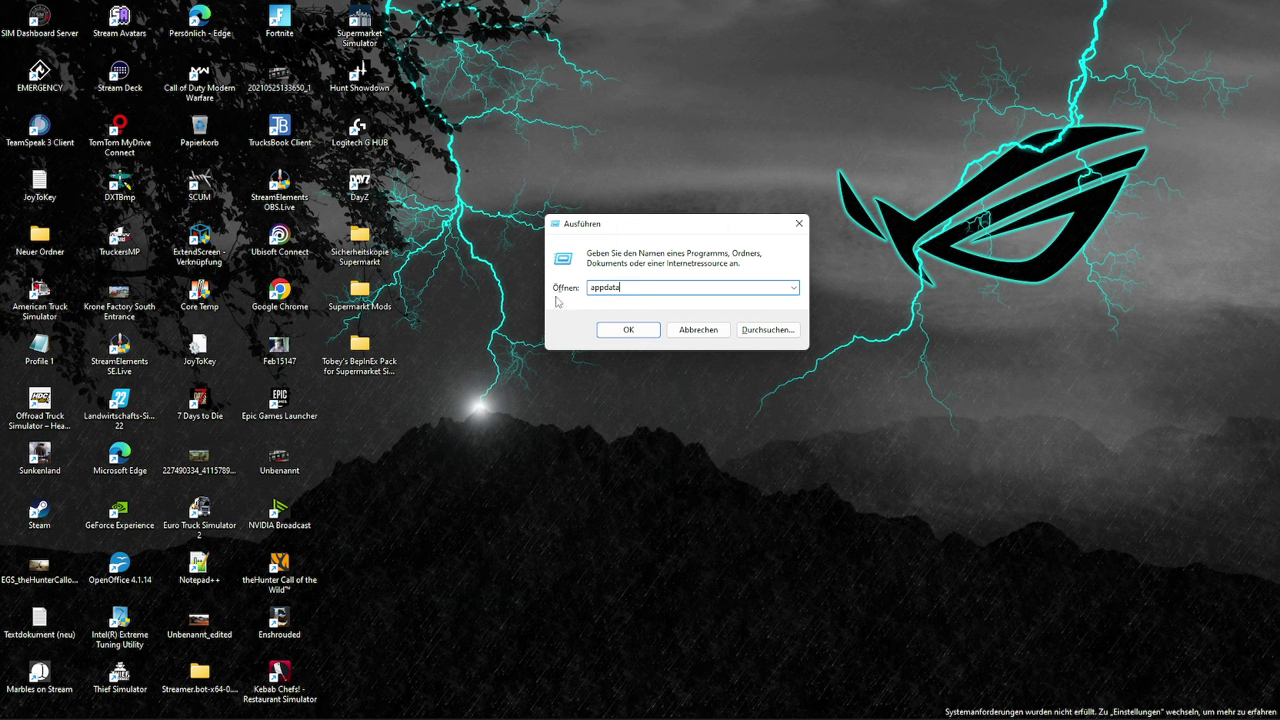
Open the appdata folder from the Run dialog, reposition its window and go into the LocalLow folder
left_click(615, 335)
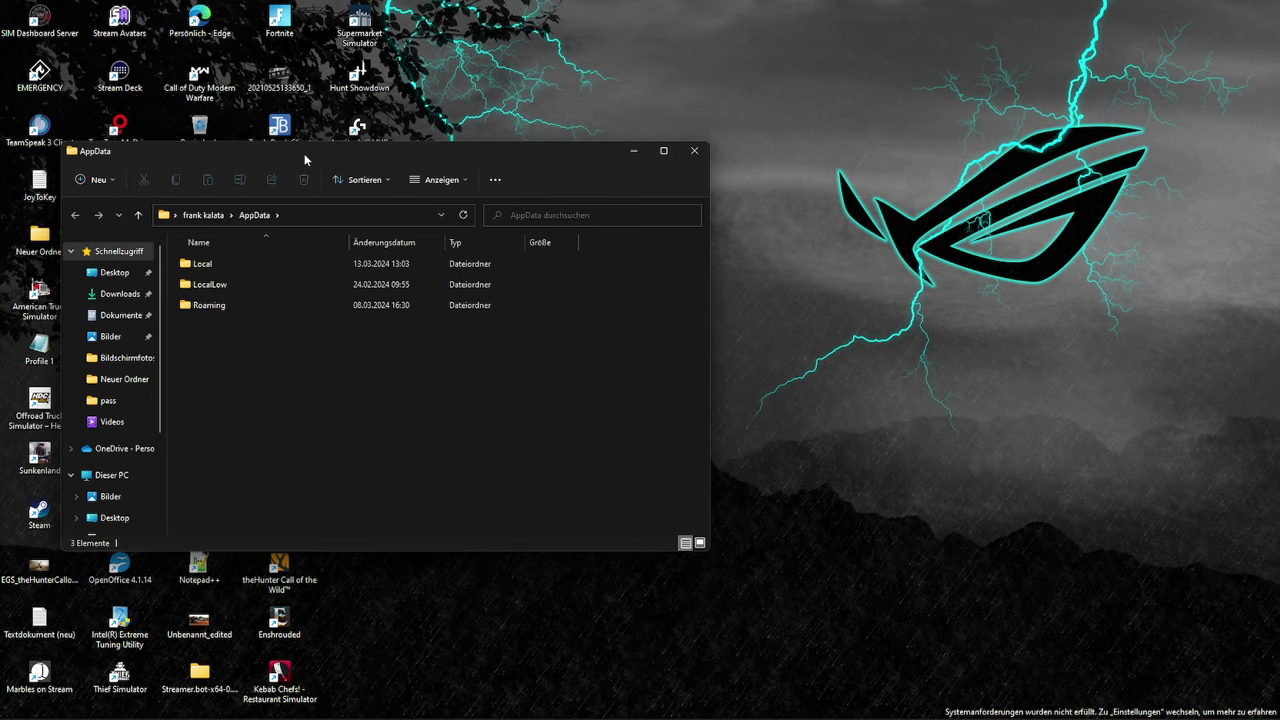
left_click_drag(304, 153, 799, 90)
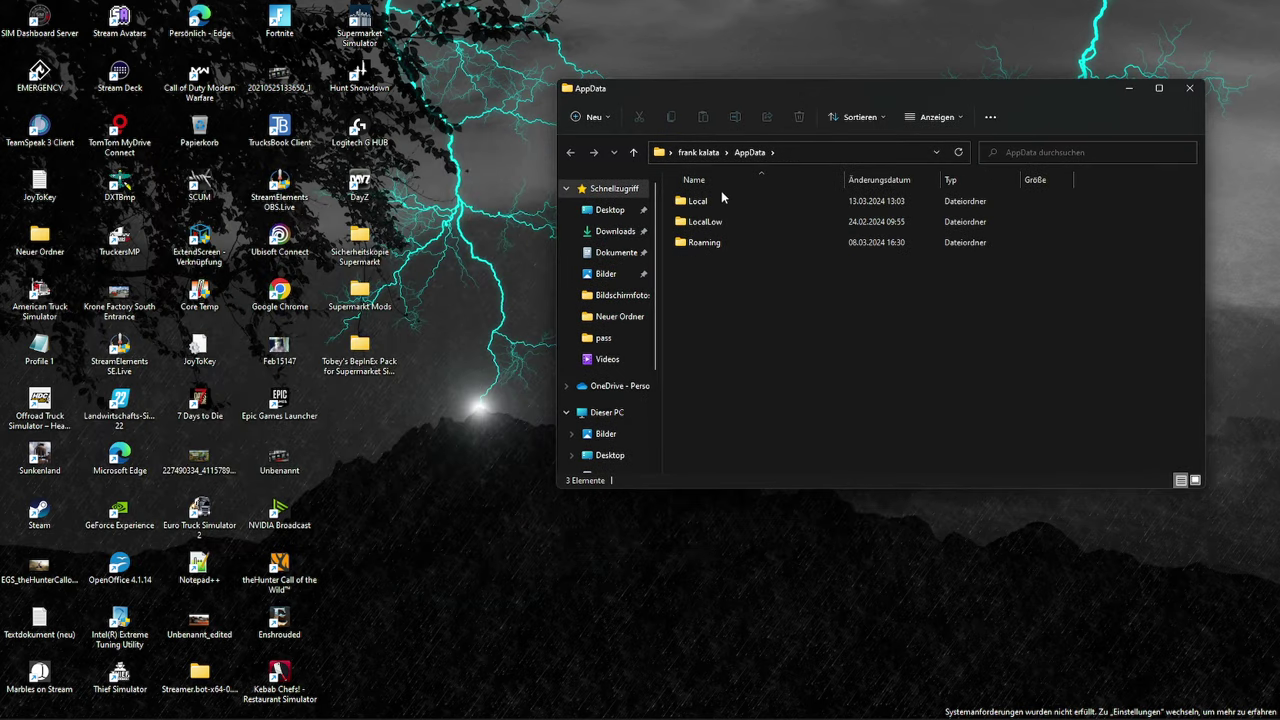
left_click(707, 246)
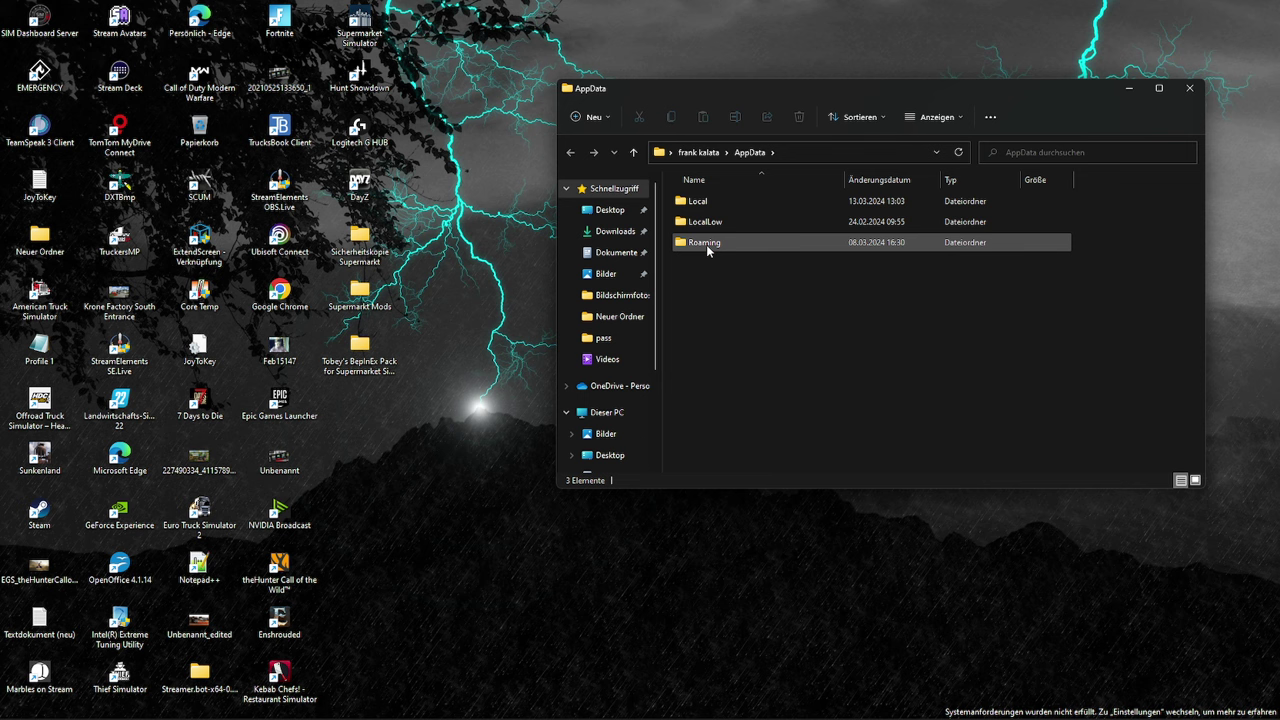
left_click(712, 229)
double_click(713, 229)
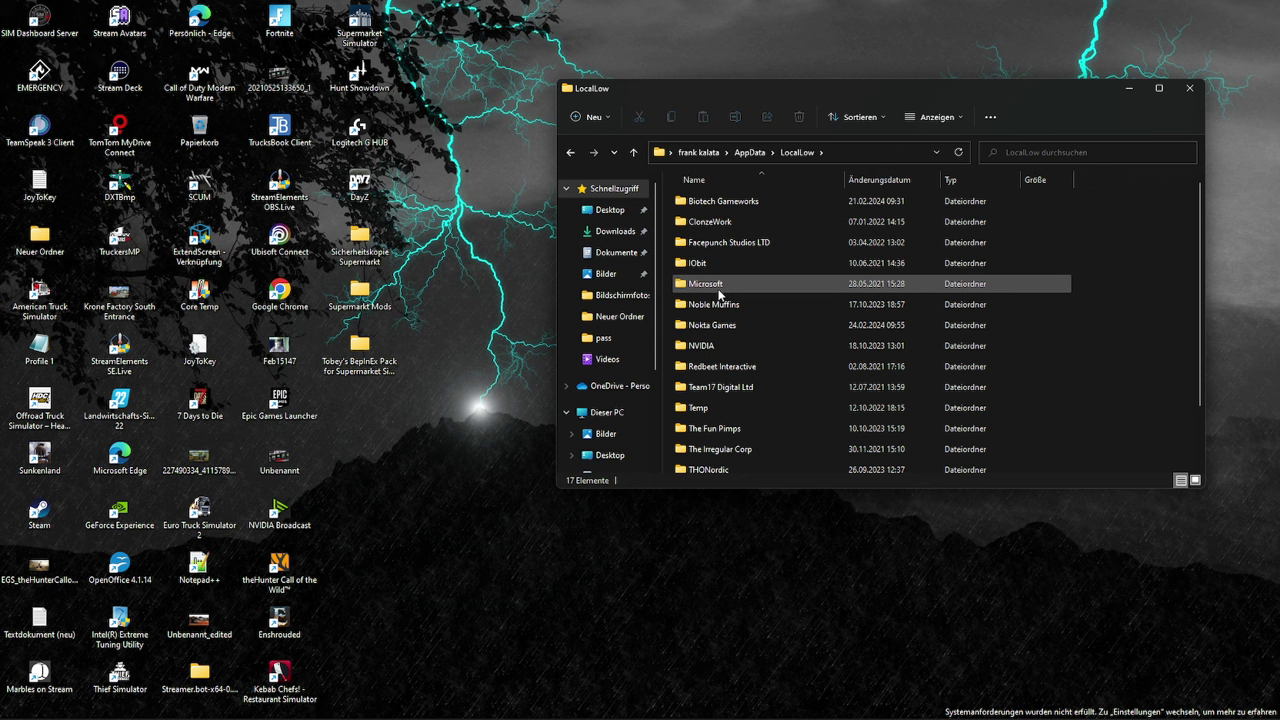
Open the Nokta Games folder, look into its Supermarket Simulator subfolder and return to Nokta Games
scroll(706, 347, "down", 1)
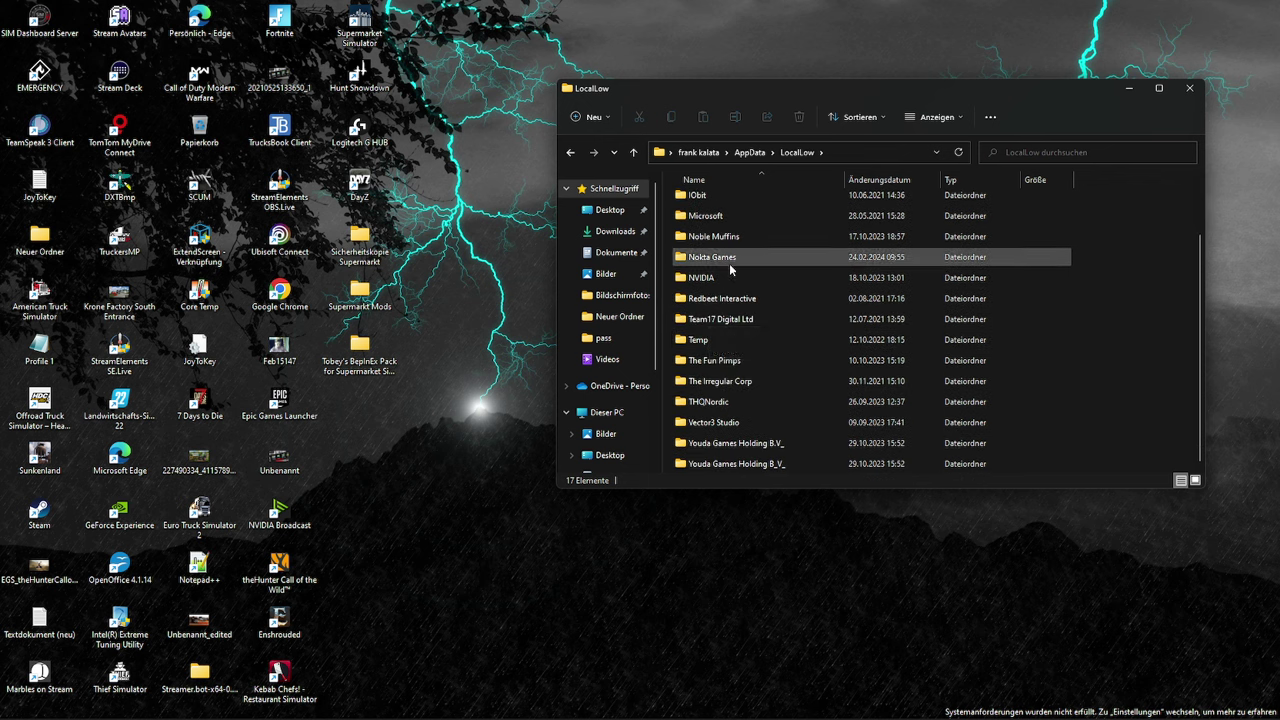
double_click(729, 259)
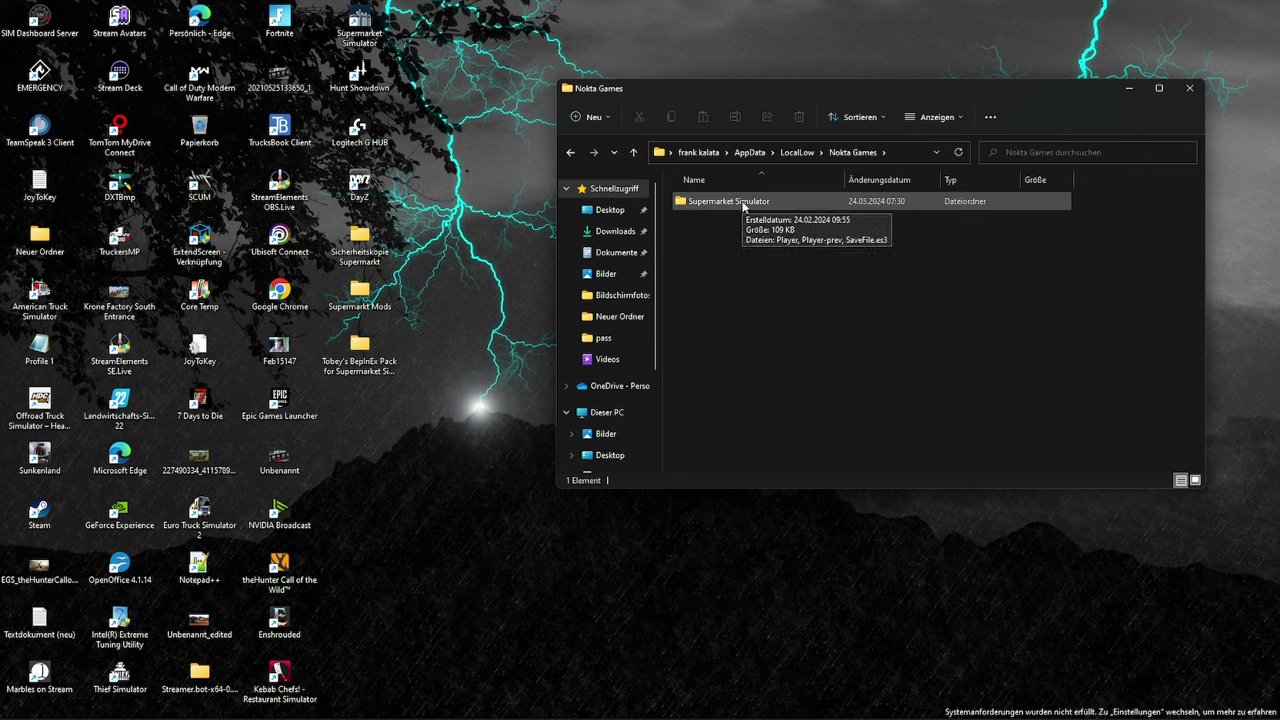
double_click(743, 203)
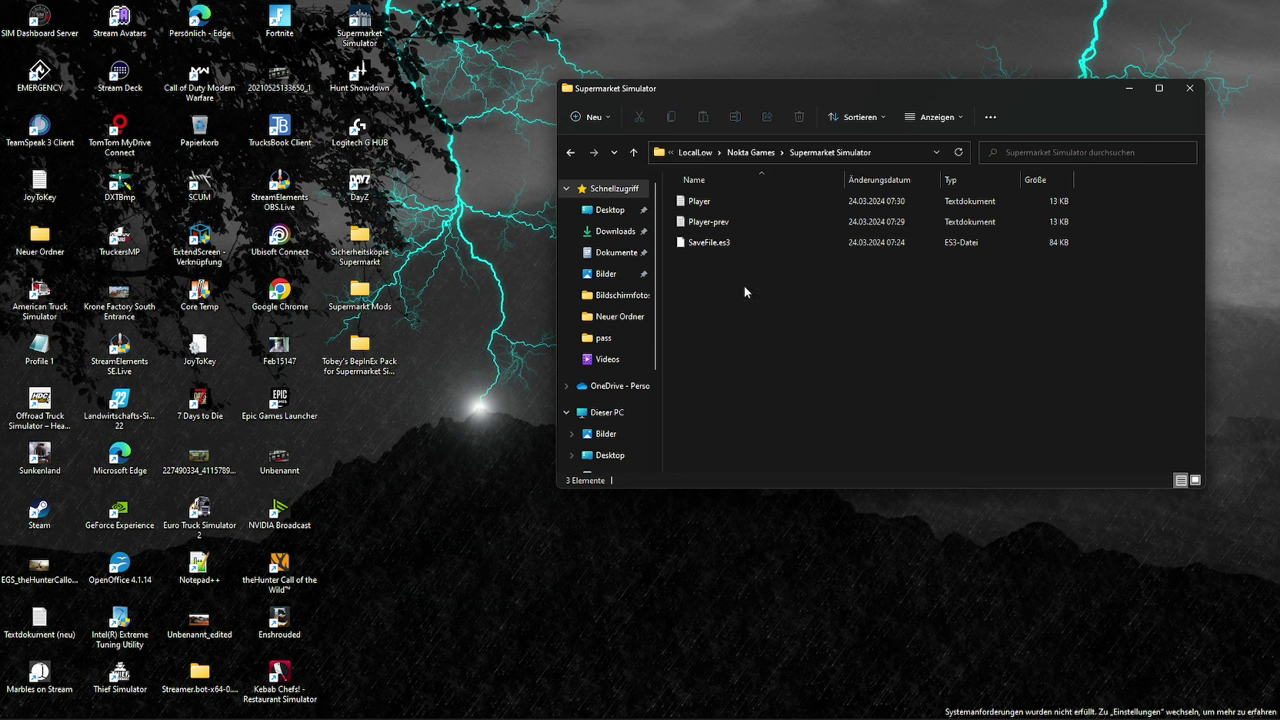
key("alt+Up")
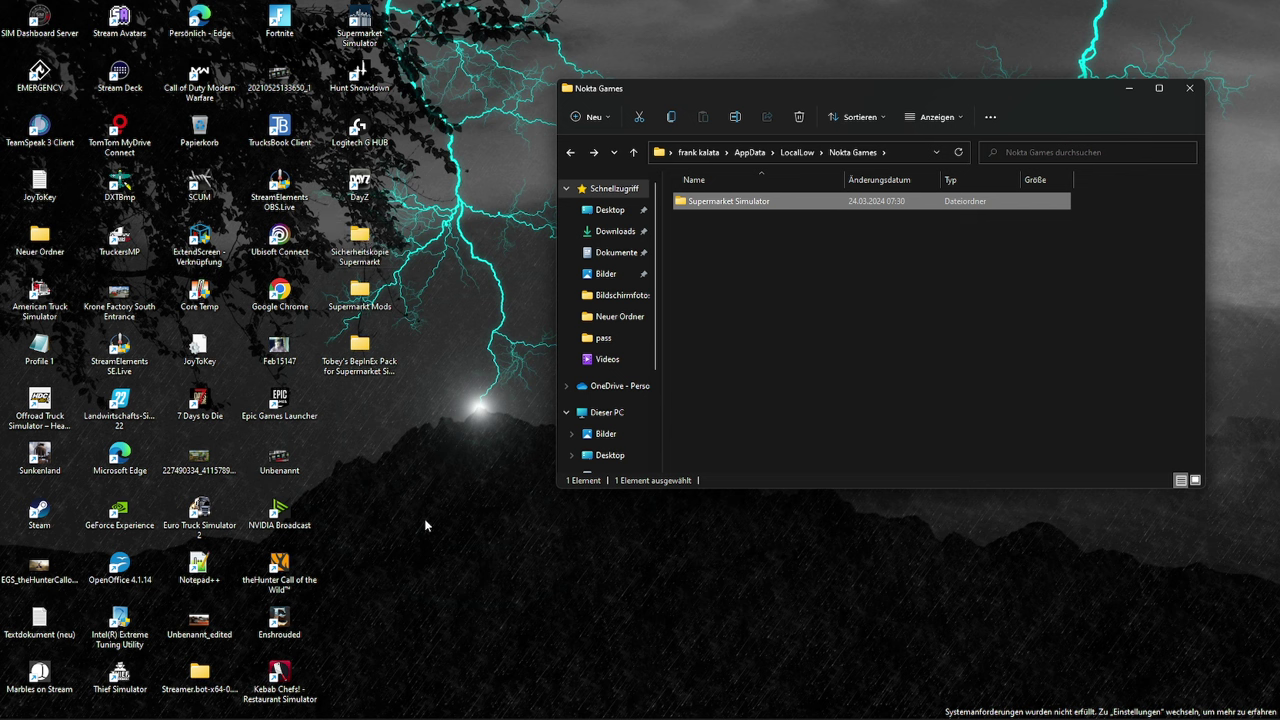
right_click(363, 444)
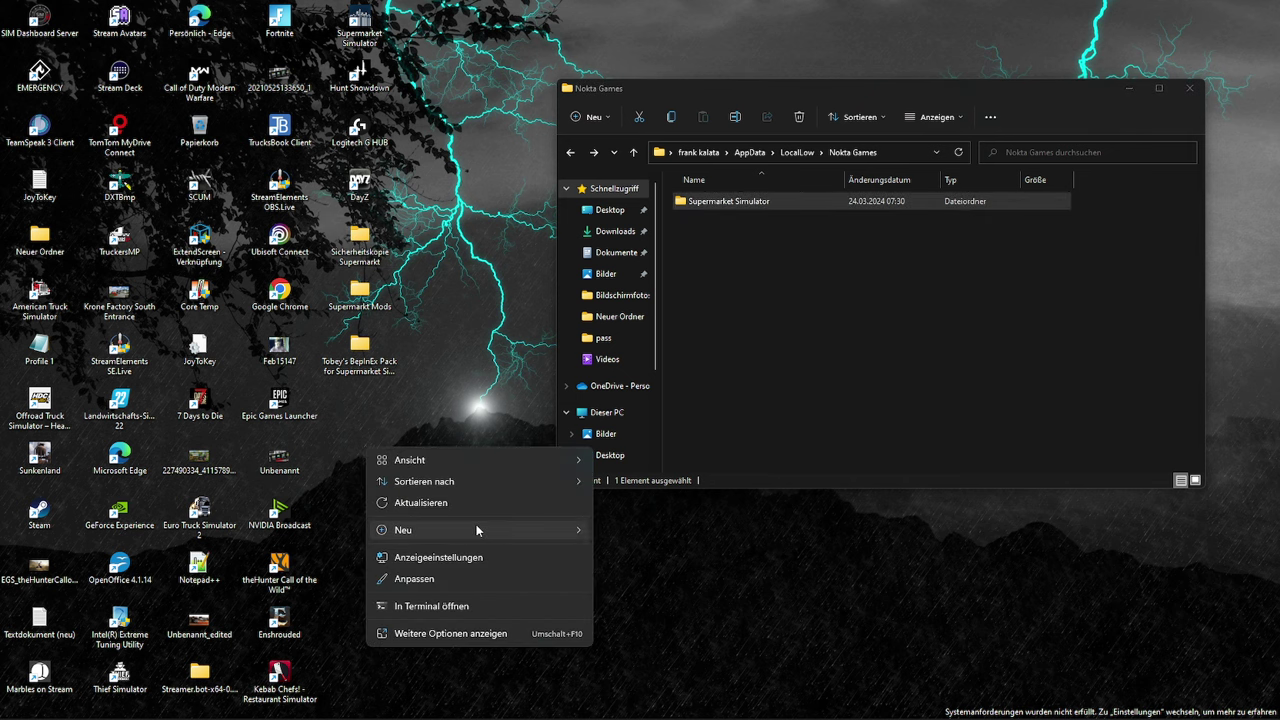
mouse_move(476, 530)
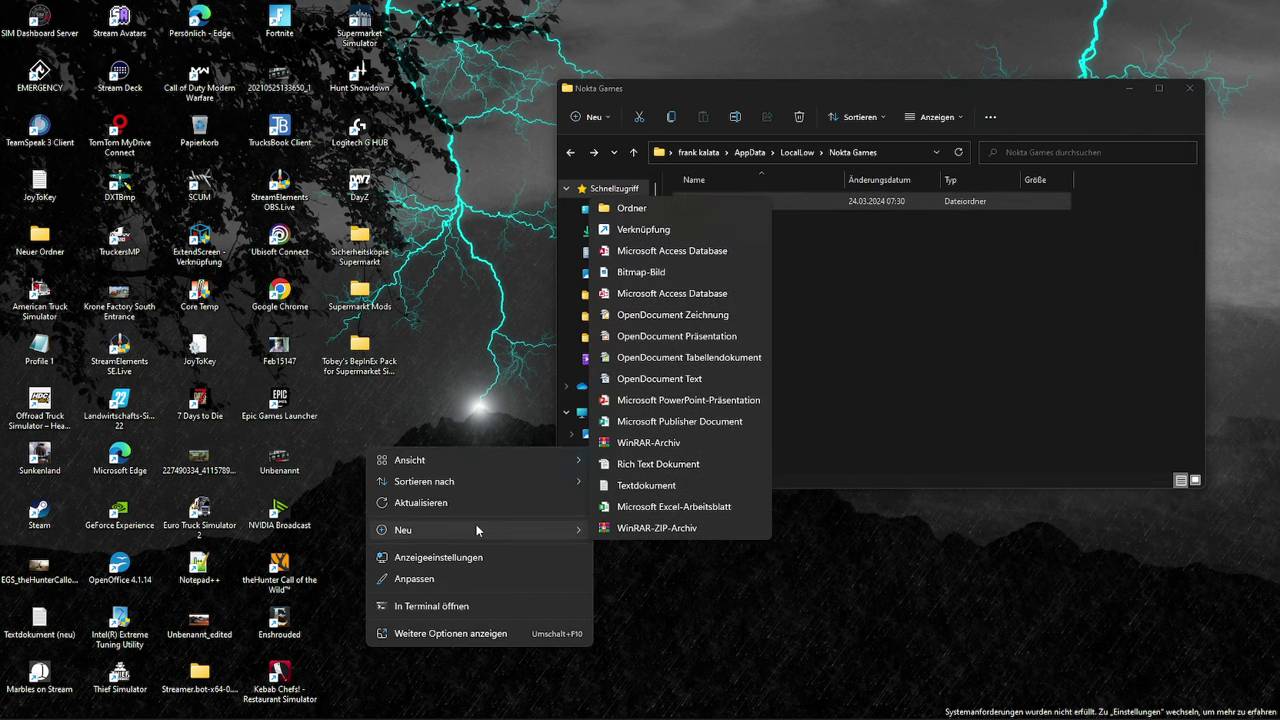
left_click(675, 620)
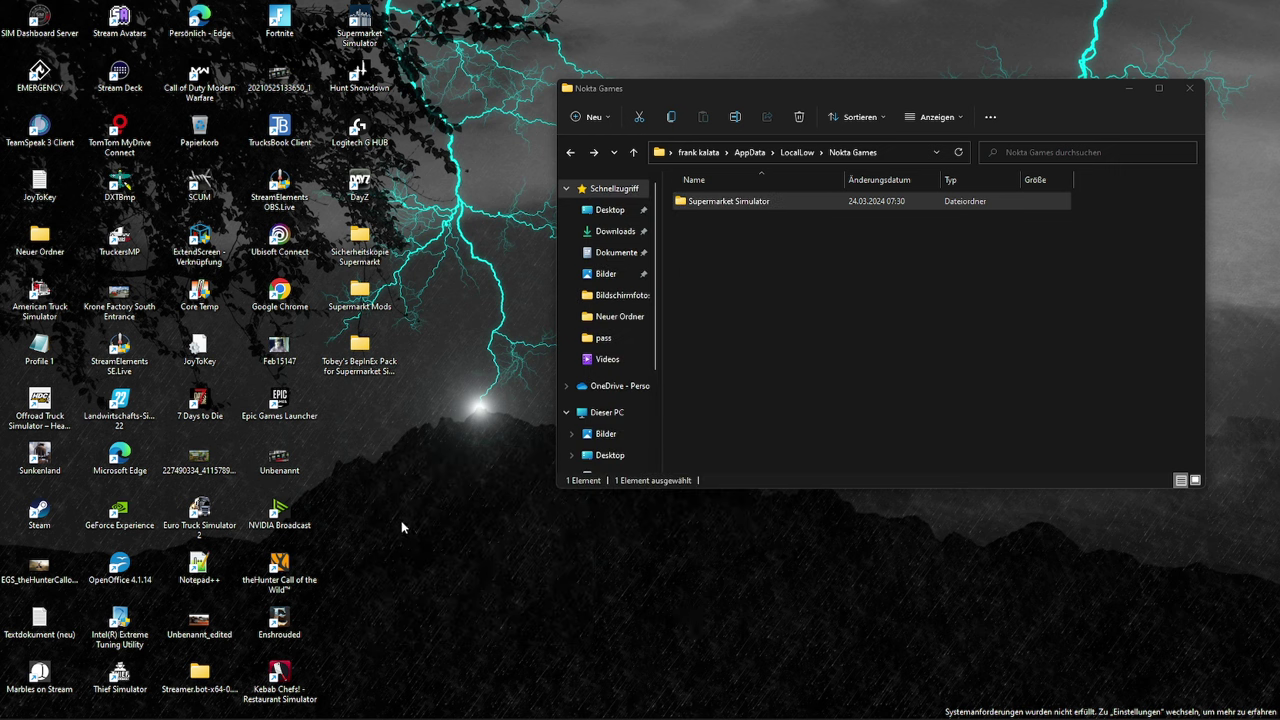
Open the desktop folder Sicherheitskopie Supermarkt and place its window beside the Nokta Games window
double_click(357, 249)
left_click_drag(835, 105, 391, 265)
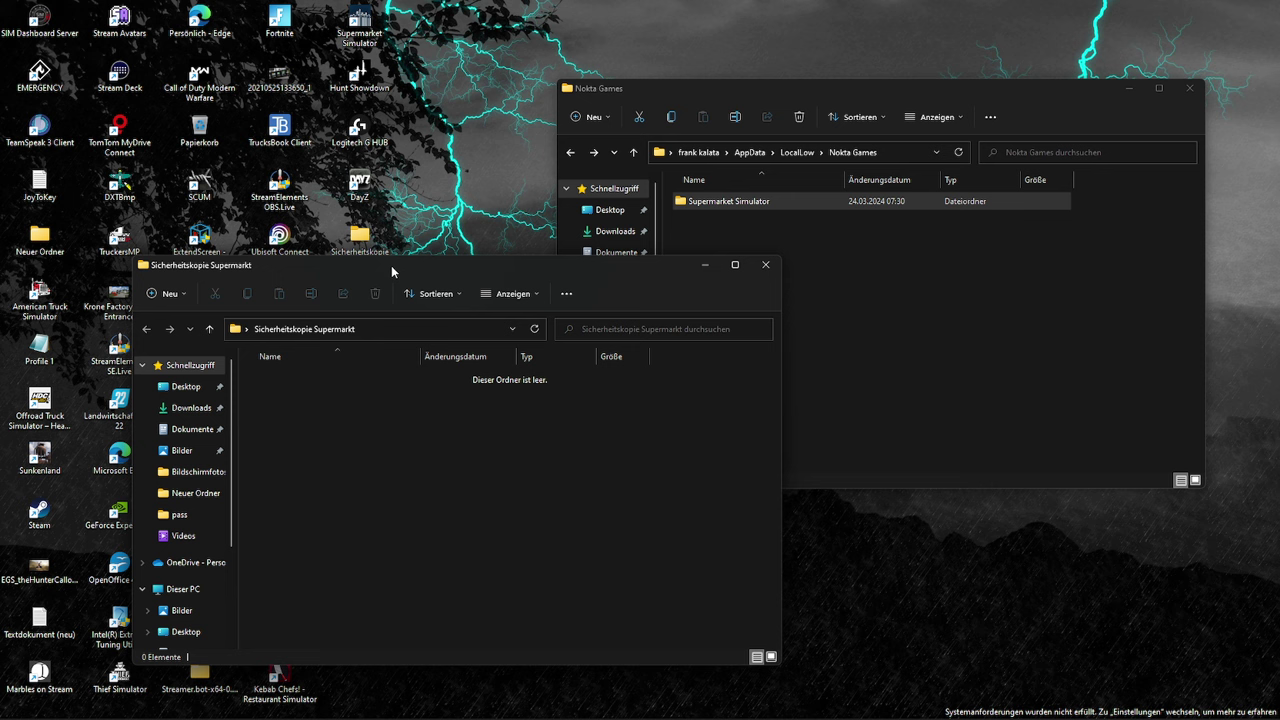
Try moving the Supermarket Simulator folder into Sicherheitskopie Supermarkt, accepting the security prompt, and move it back to Nokta Games
left_click(722, 206)
right_click(720, 202)
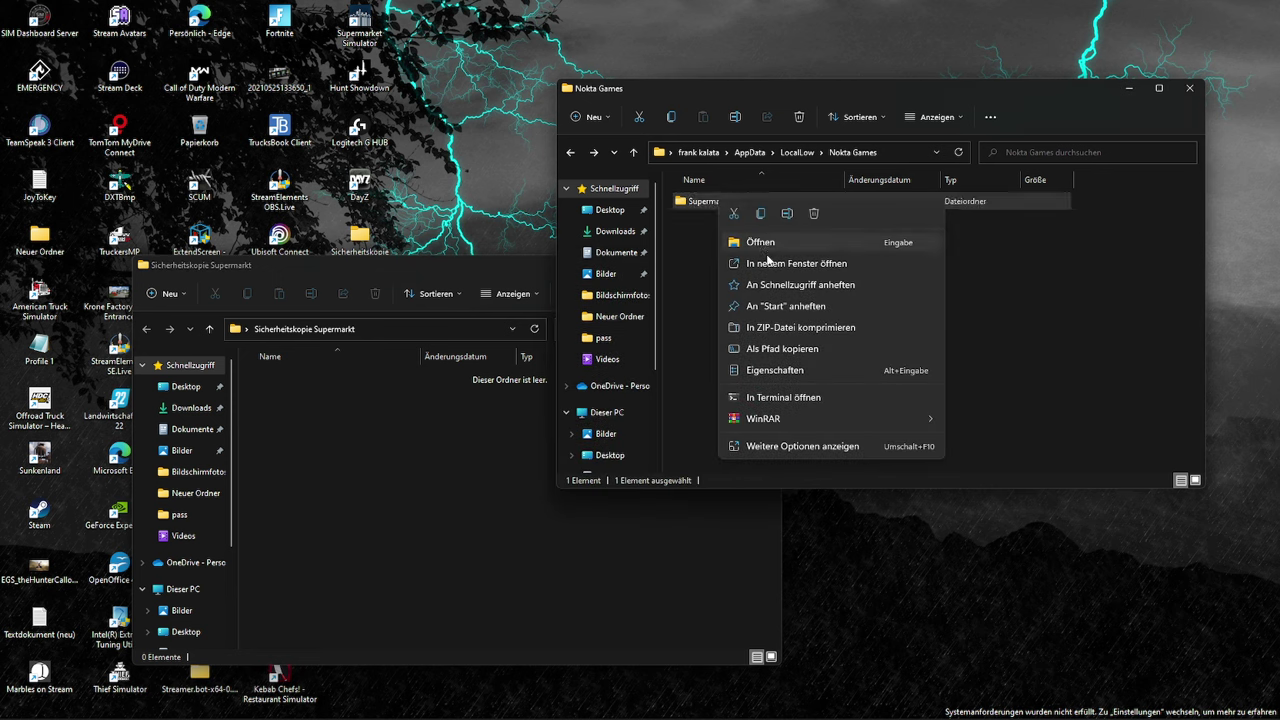
left_click(692, 286)
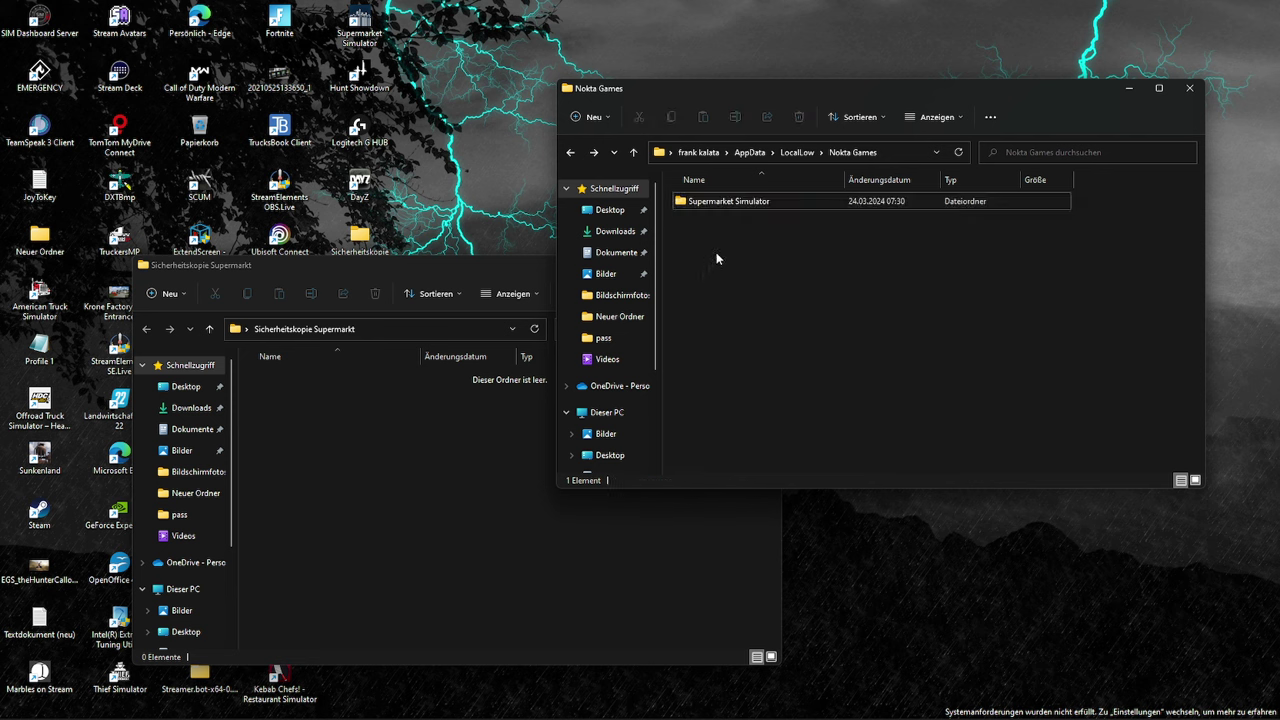
left_click_drag(726, 204, 326, 513)
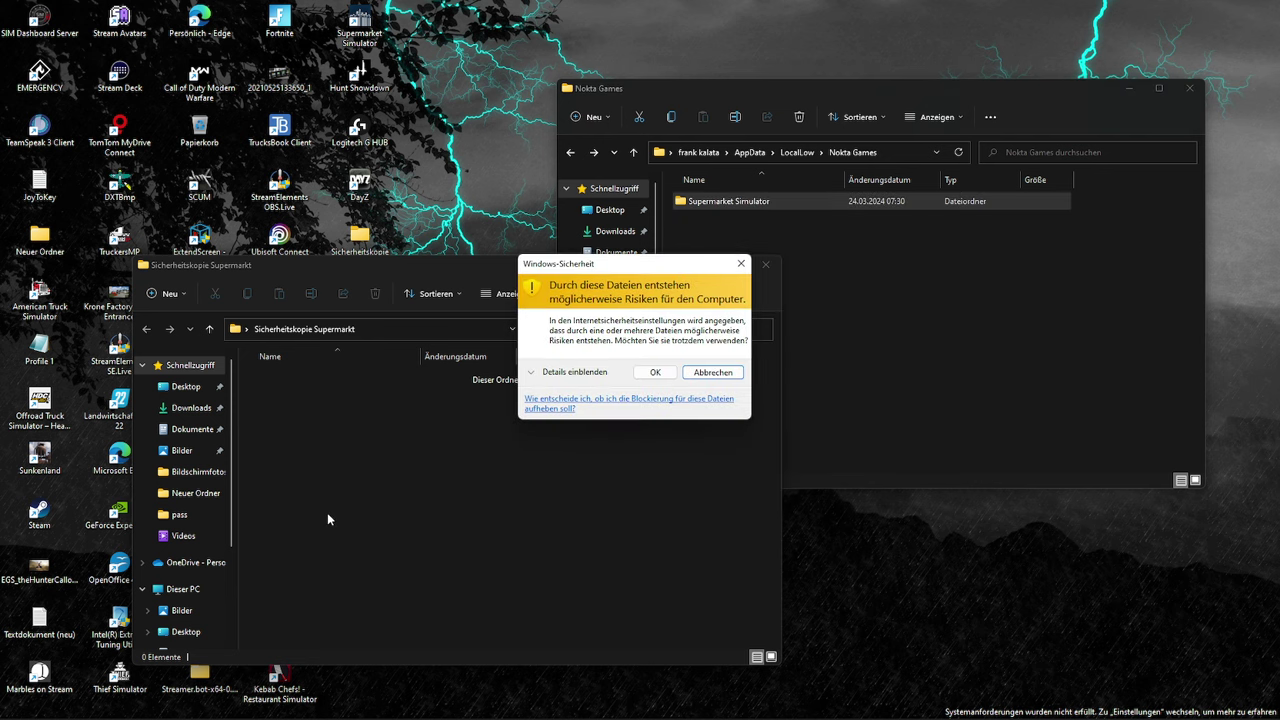
left_click(655, 372)
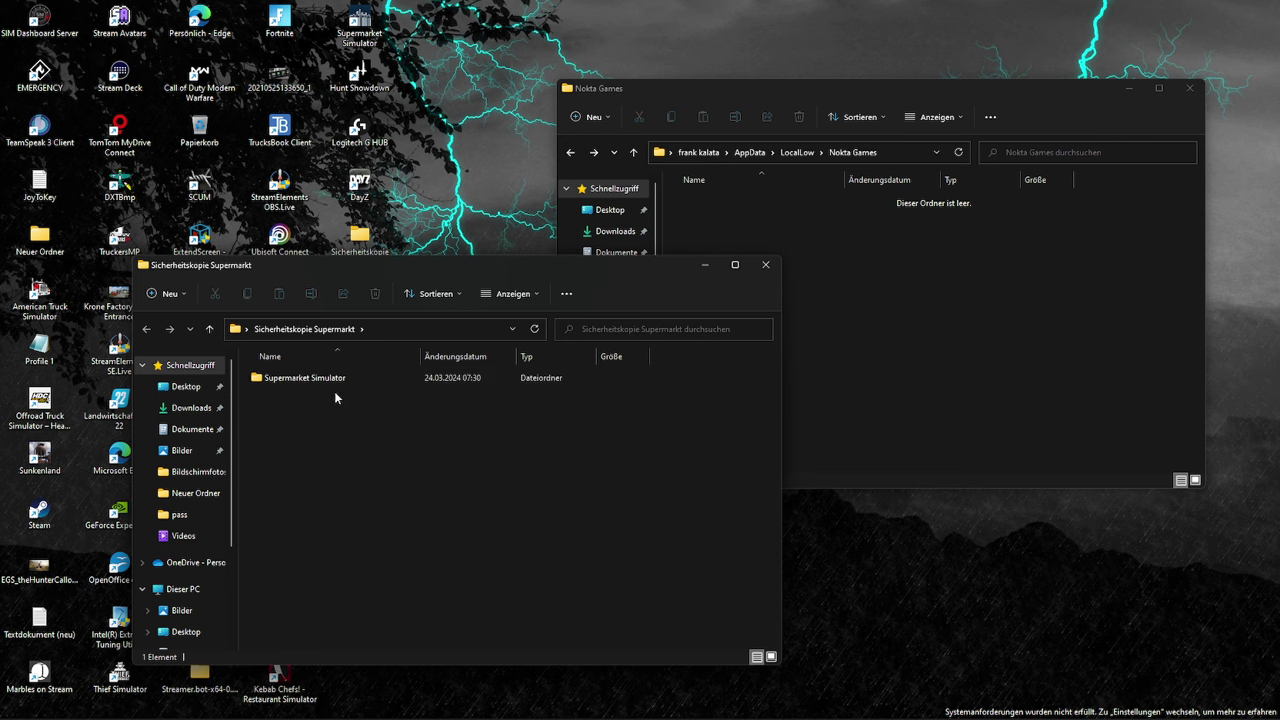
left_click_drag(332, 380, 933, 321)
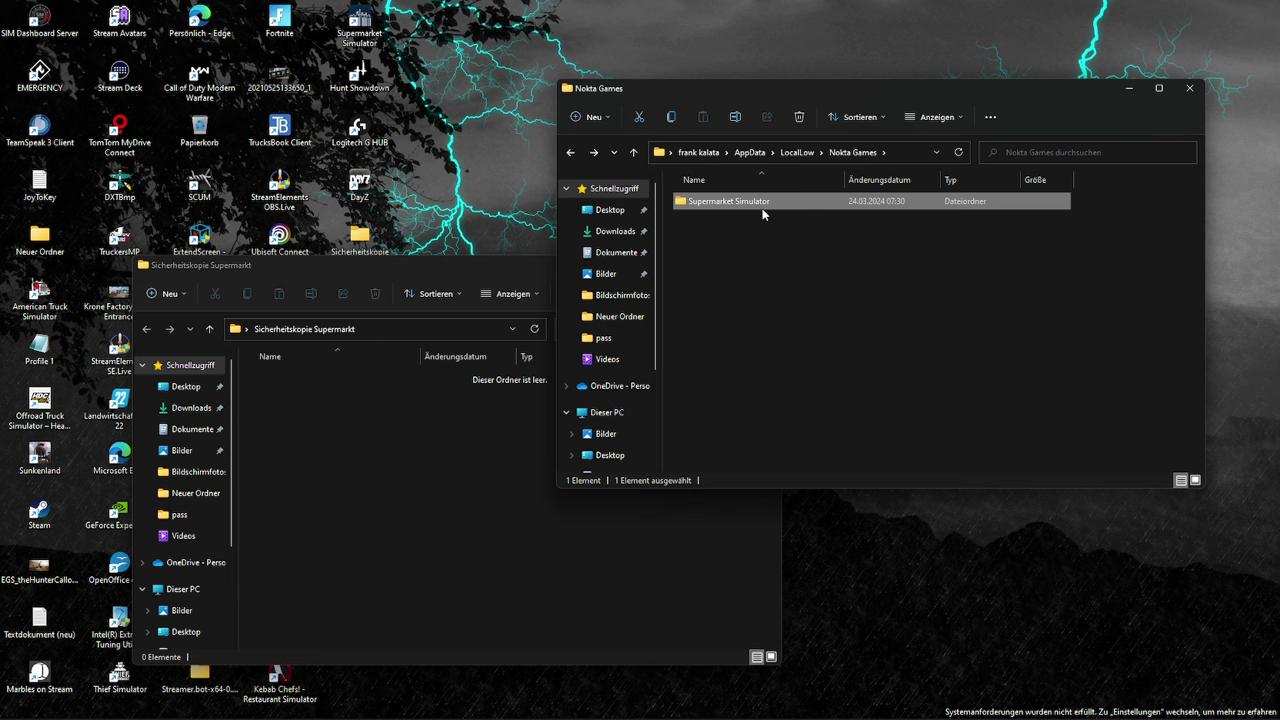
Copy the Supermarket Simulator folder from Nokta Games into Sicherheitskopie Supermarkt and close both folder windows
right_click(758, 208)
key("Escape")
right_click(412, 424)
left_click(431, 448)
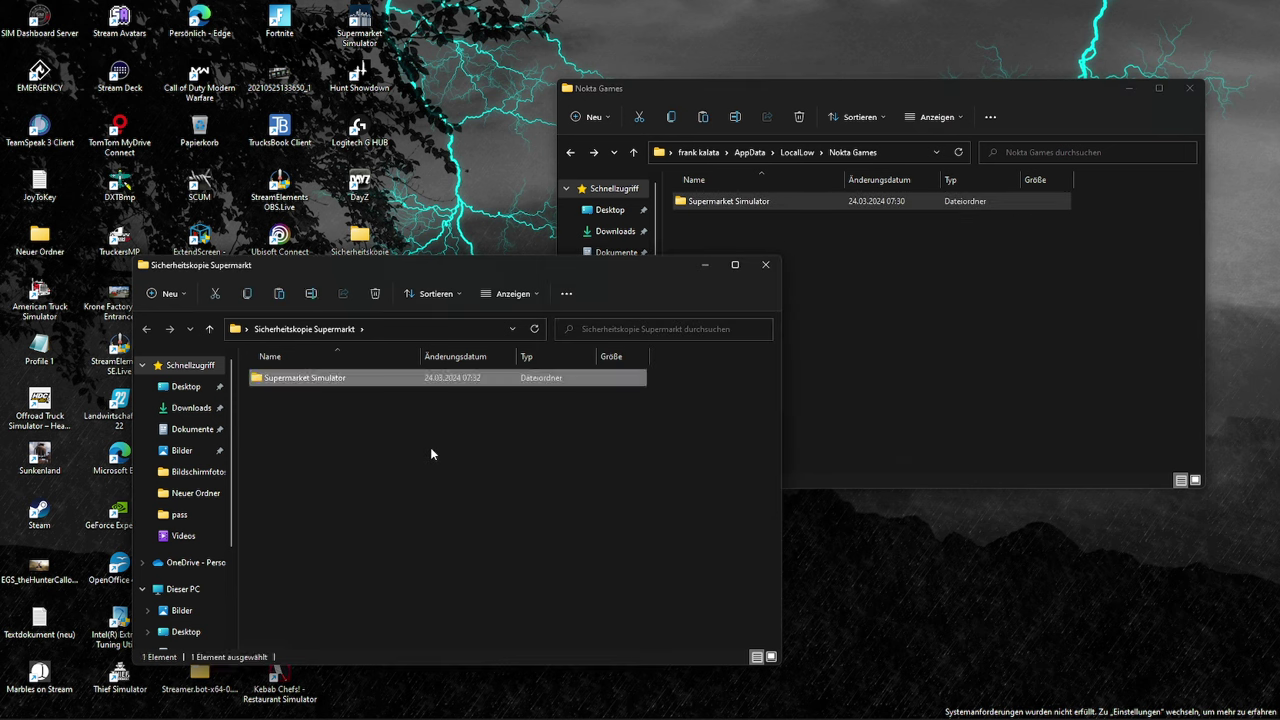
left_click(440, 475)
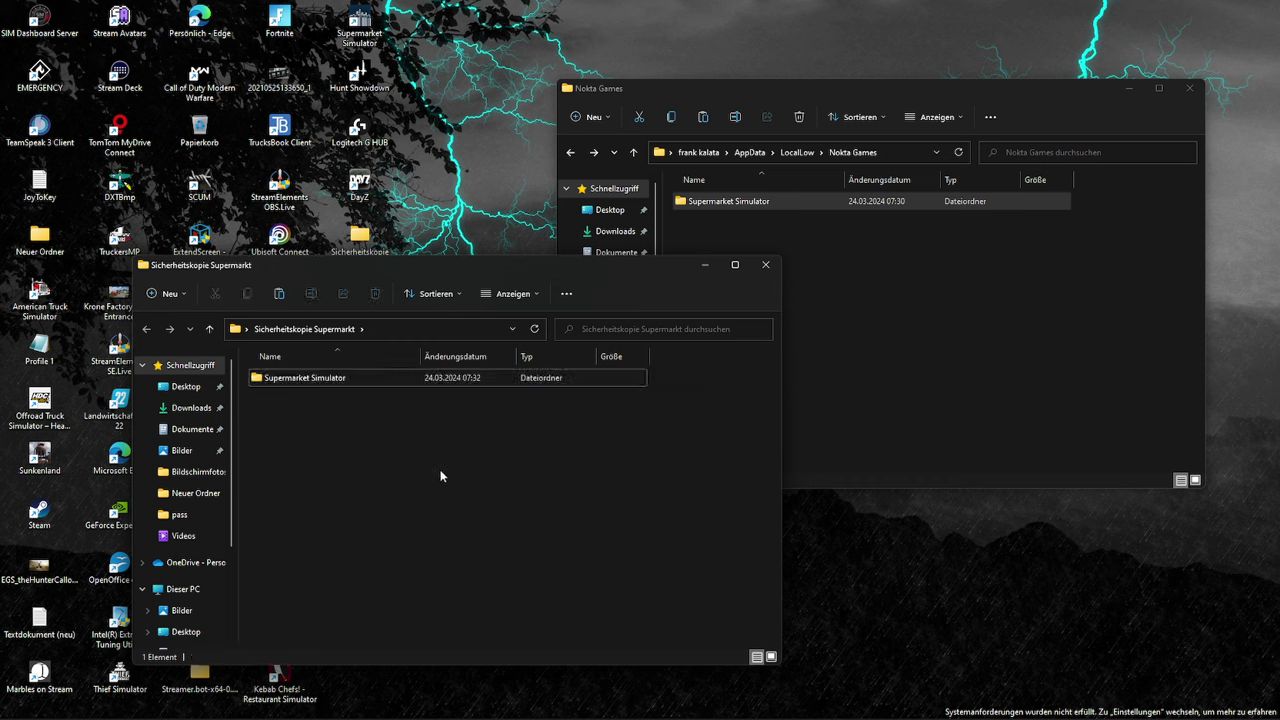
left_click(755, 269)
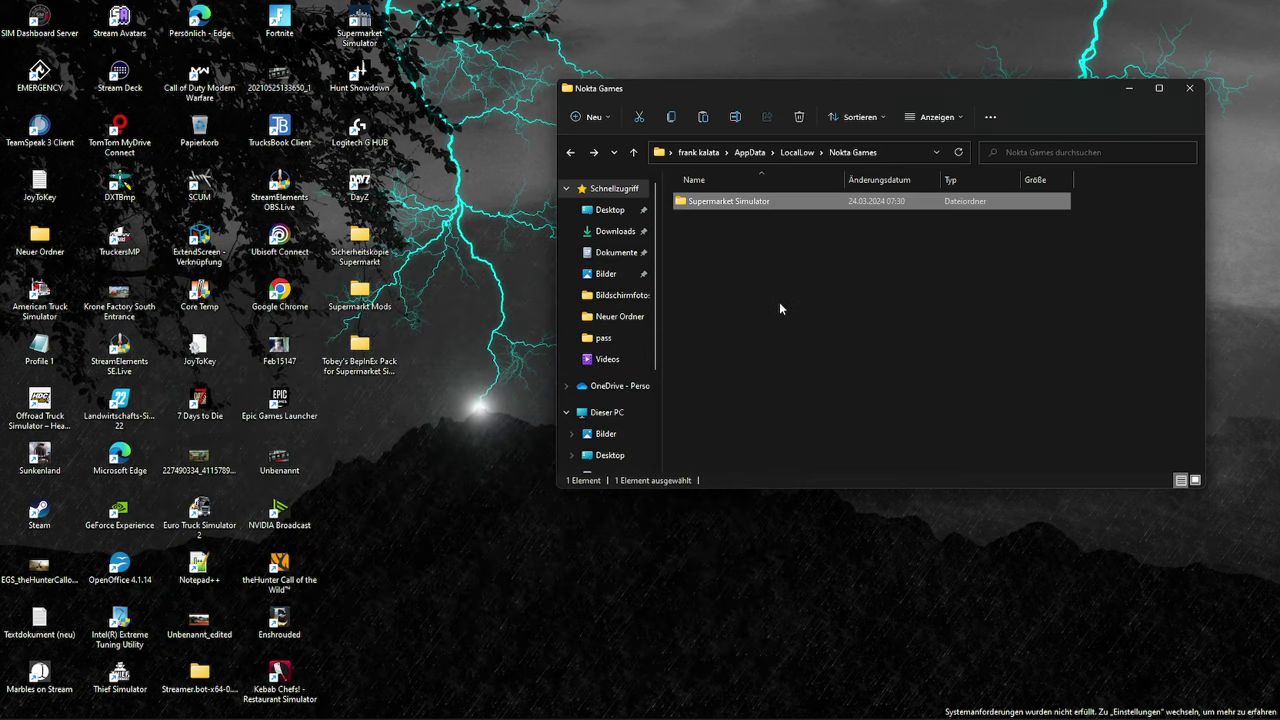
left_click(1189, 88)
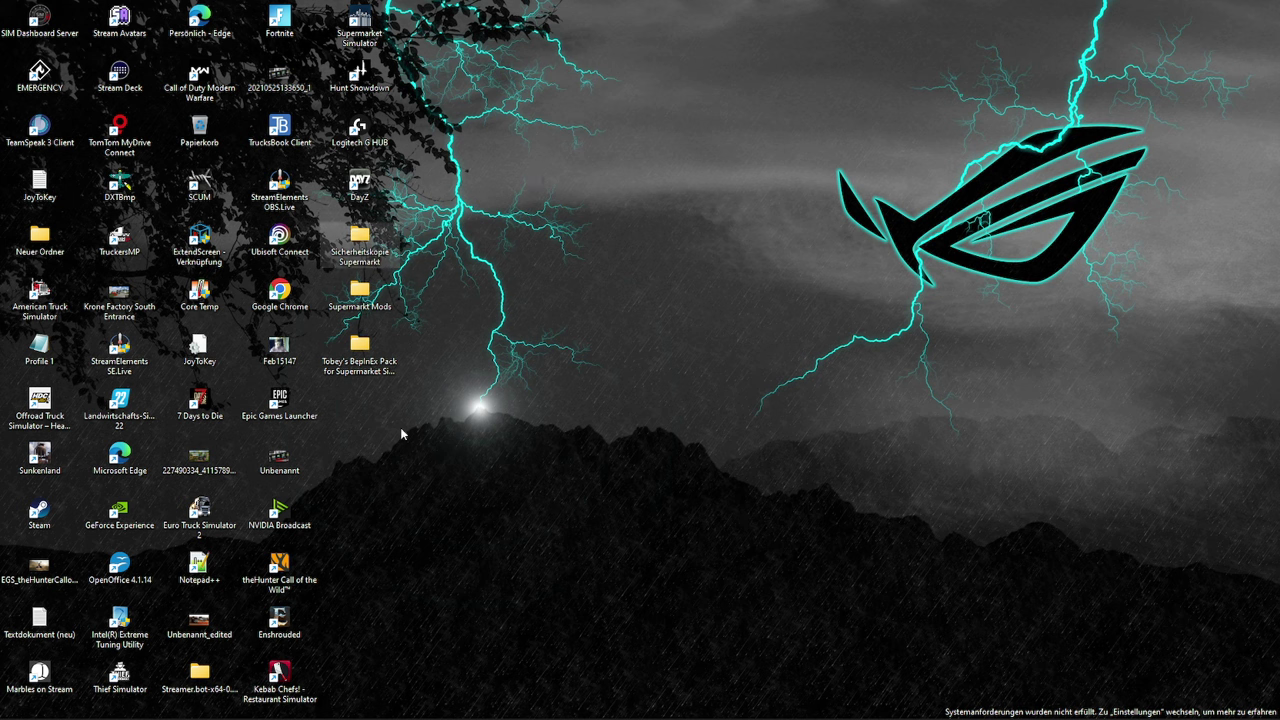
Switch to Chrome and examine the Nexus Mods page of Tobey's BepInEx x MelonLoader Pack for Supermarket Simulator
left_click(743, 704)
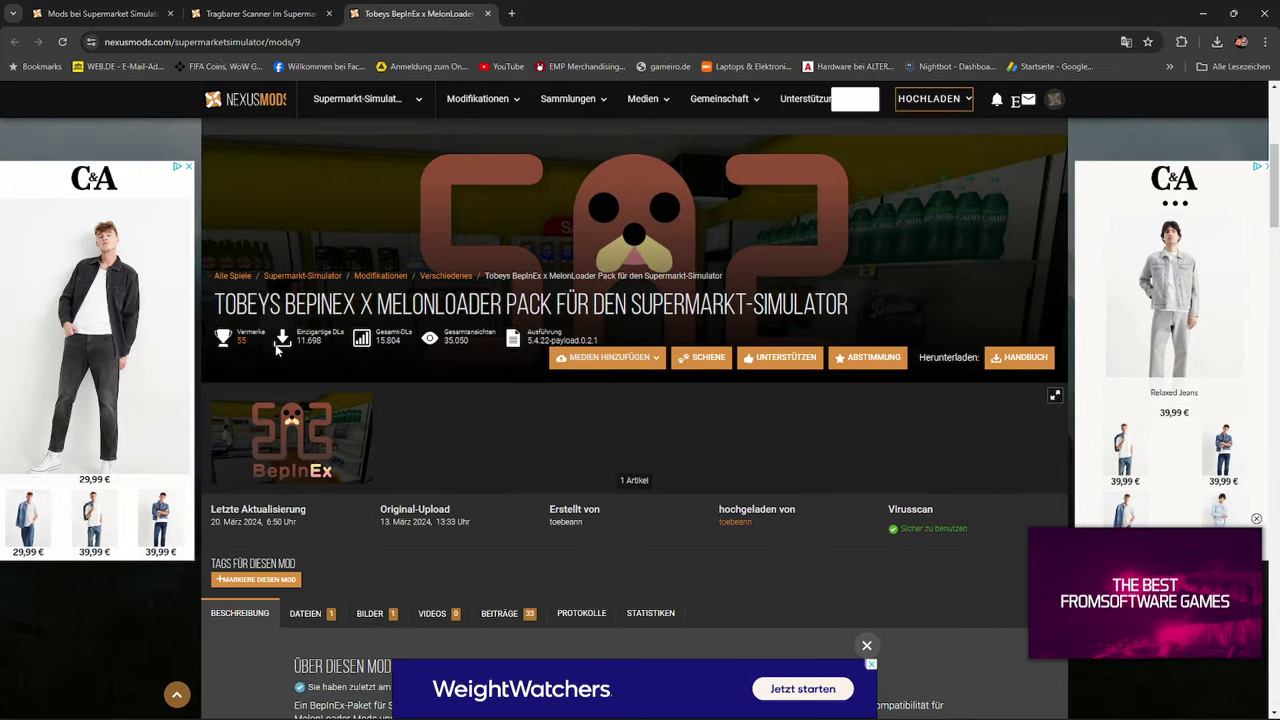
scroll(365, 327, "down", 1)
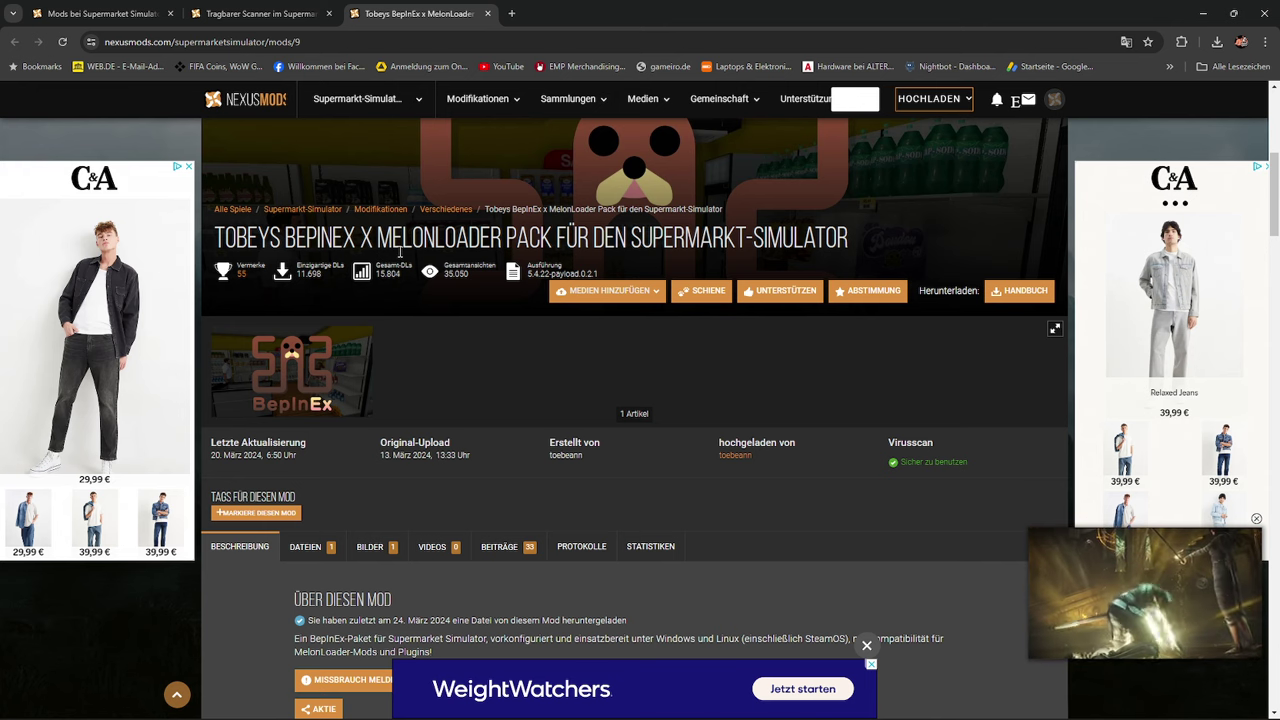
scroll(366, 362, "down", 2)
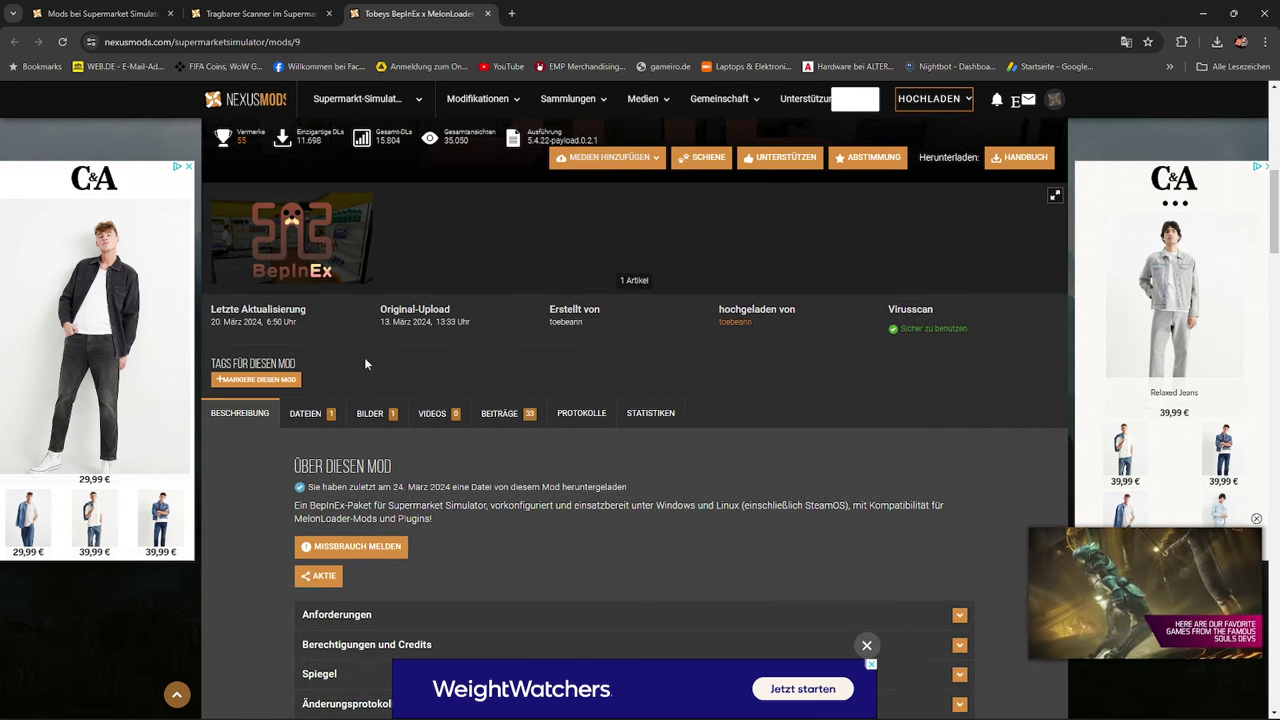
scroll(365, 360, "down", 2)
scroll(365, 362, "up", 7)
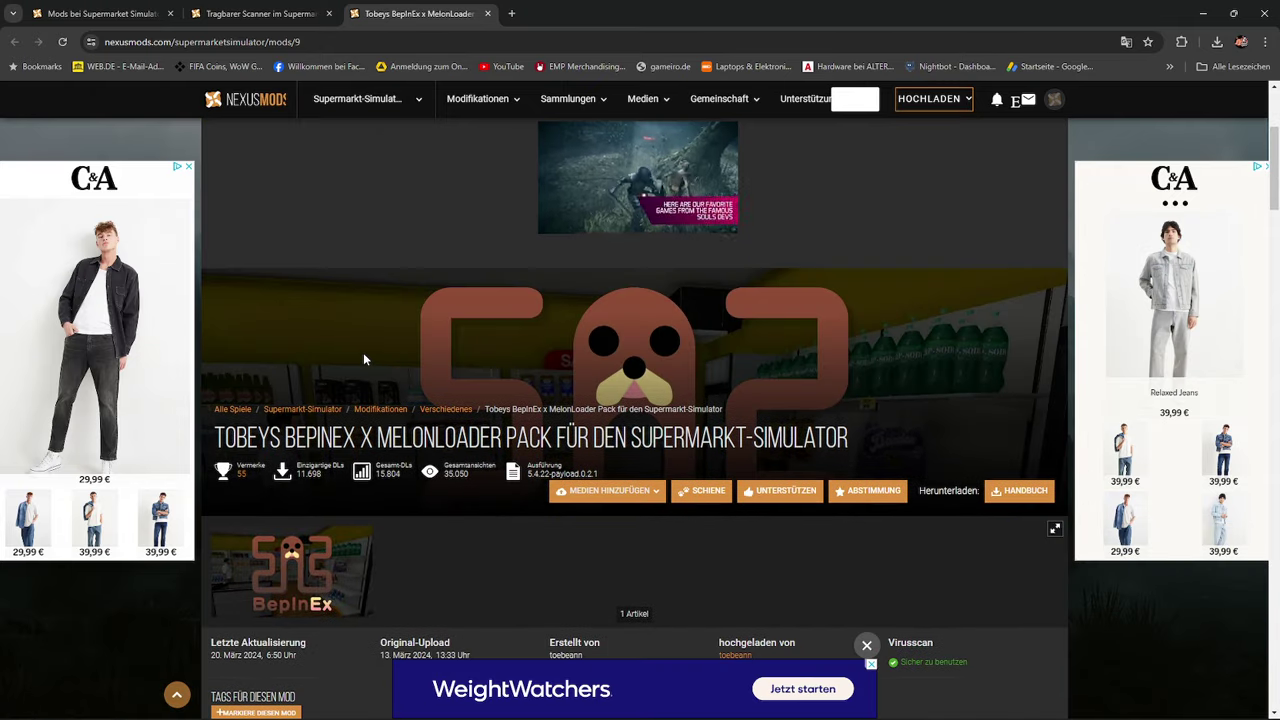
scroll(363, 350, "up", 1)
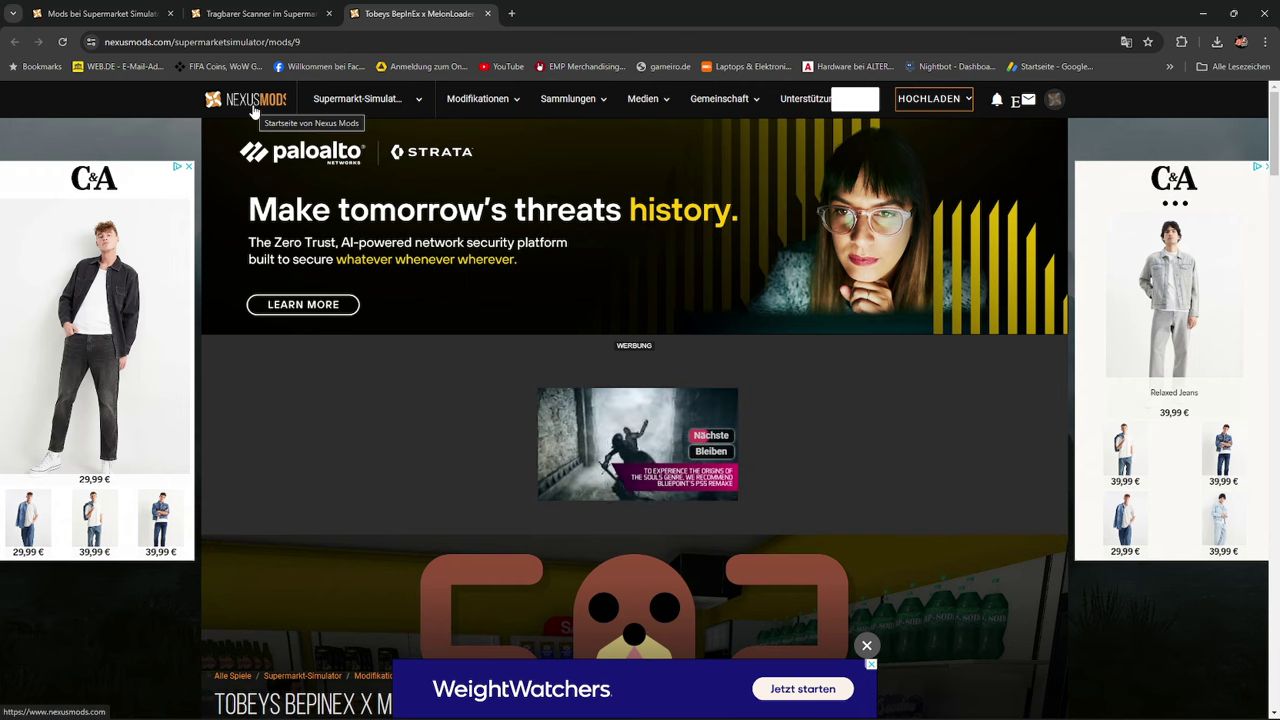
scroll(320, 385, "down", 3)
scroll(320, 385, "down", 6)
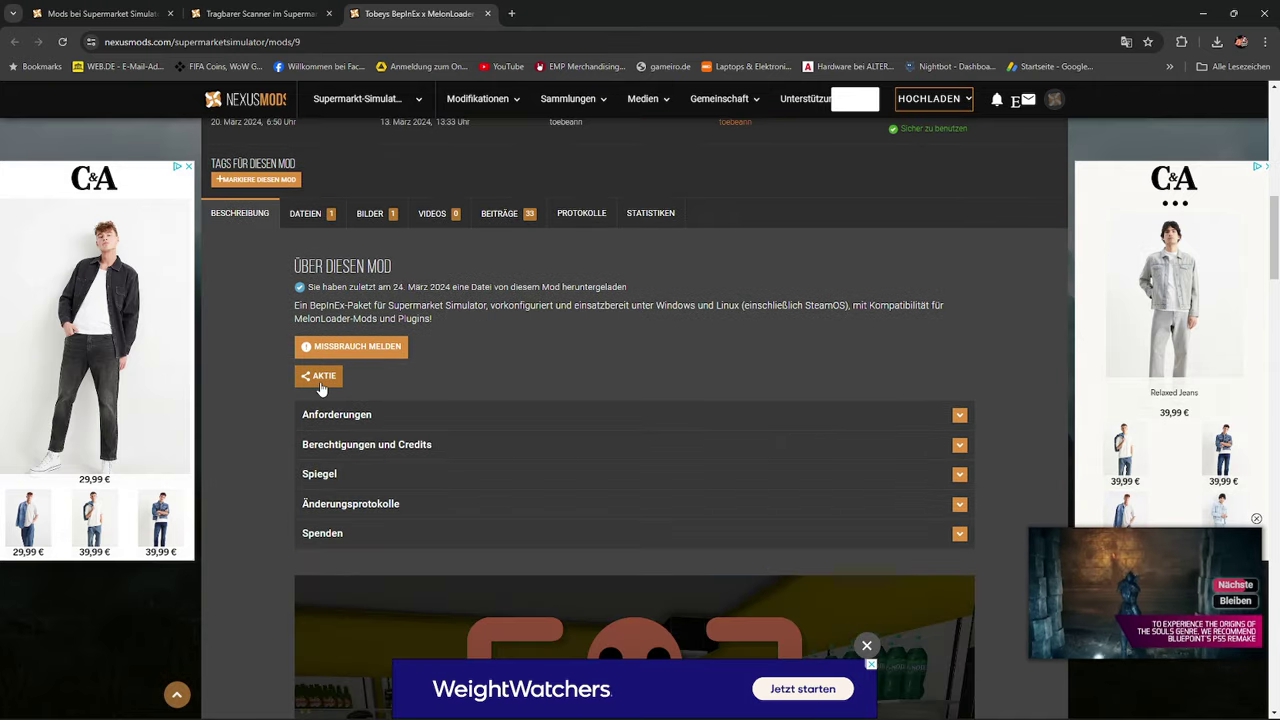
scroll(318, 378, "up", 6)
scroll(317, 377, "up", 3)
scroll(317, 377, "down", 8)
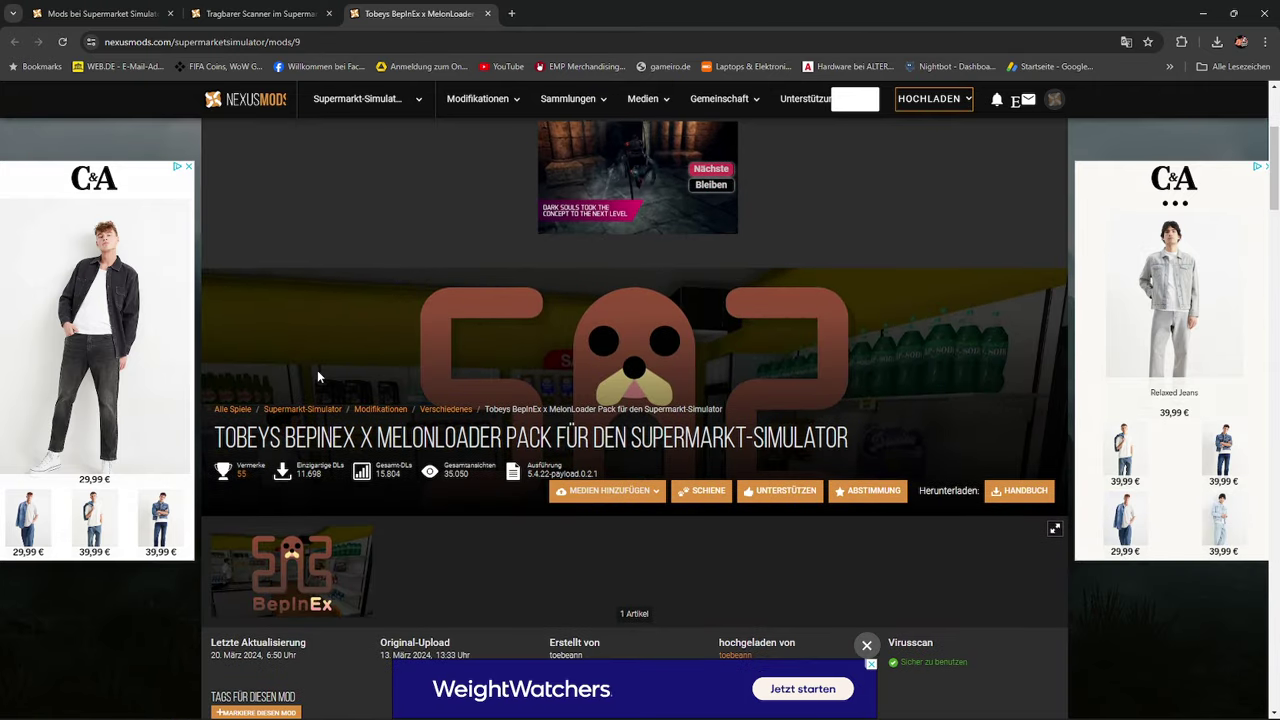
scroll(317, 375, "down", 1)
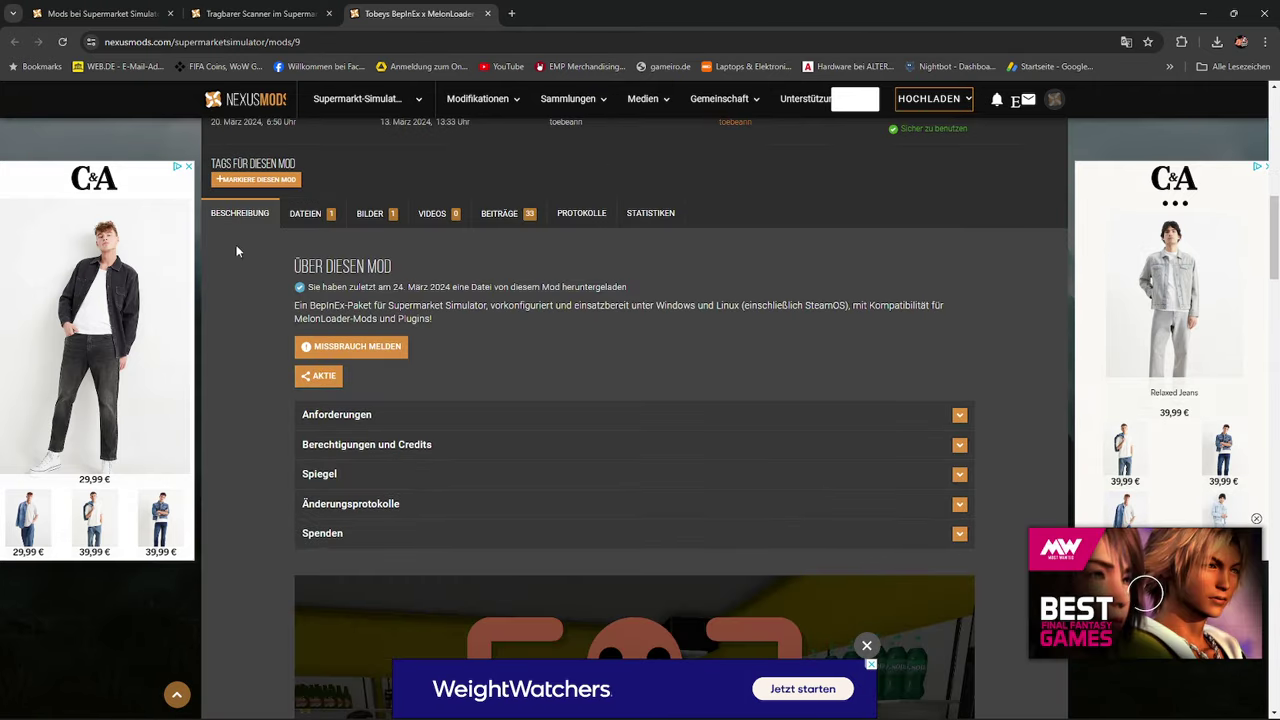
Request the slow manual download of the main file of Tobey's BepInEx Pack, and return to the mod page
left_click(303, 214)
scroll(298, 380, "down", 2)
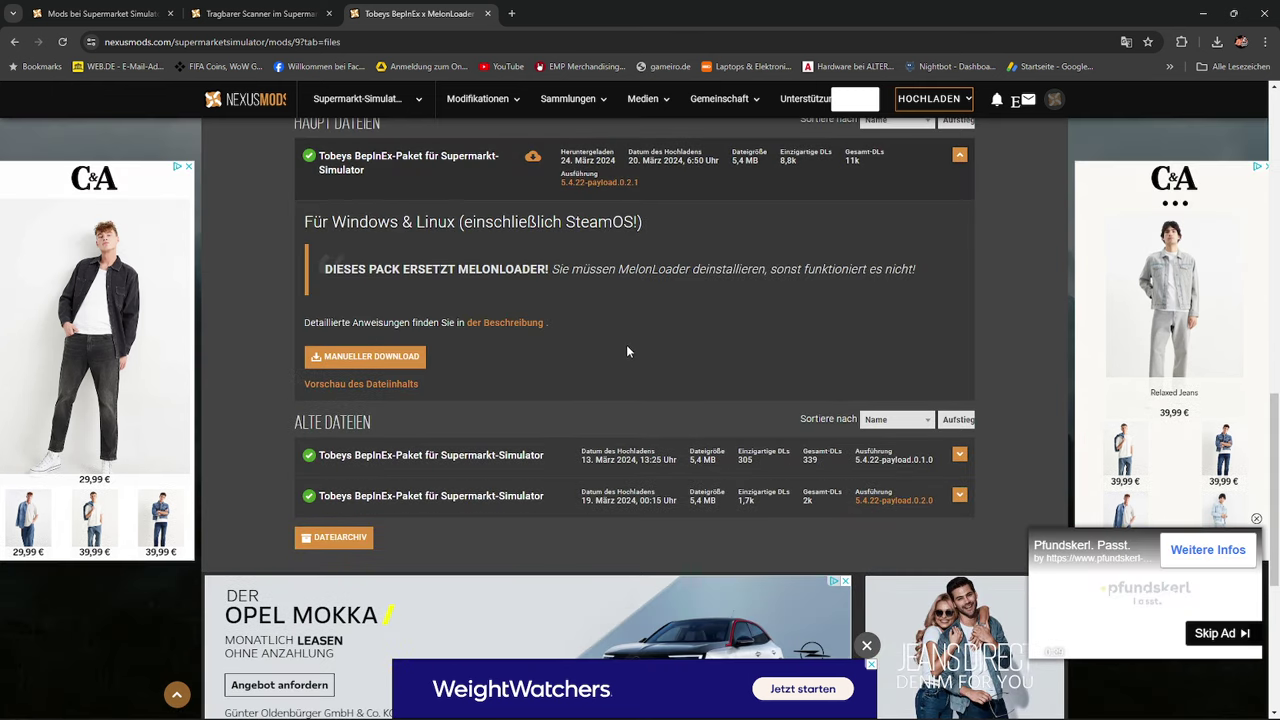
left_click(353, 360)
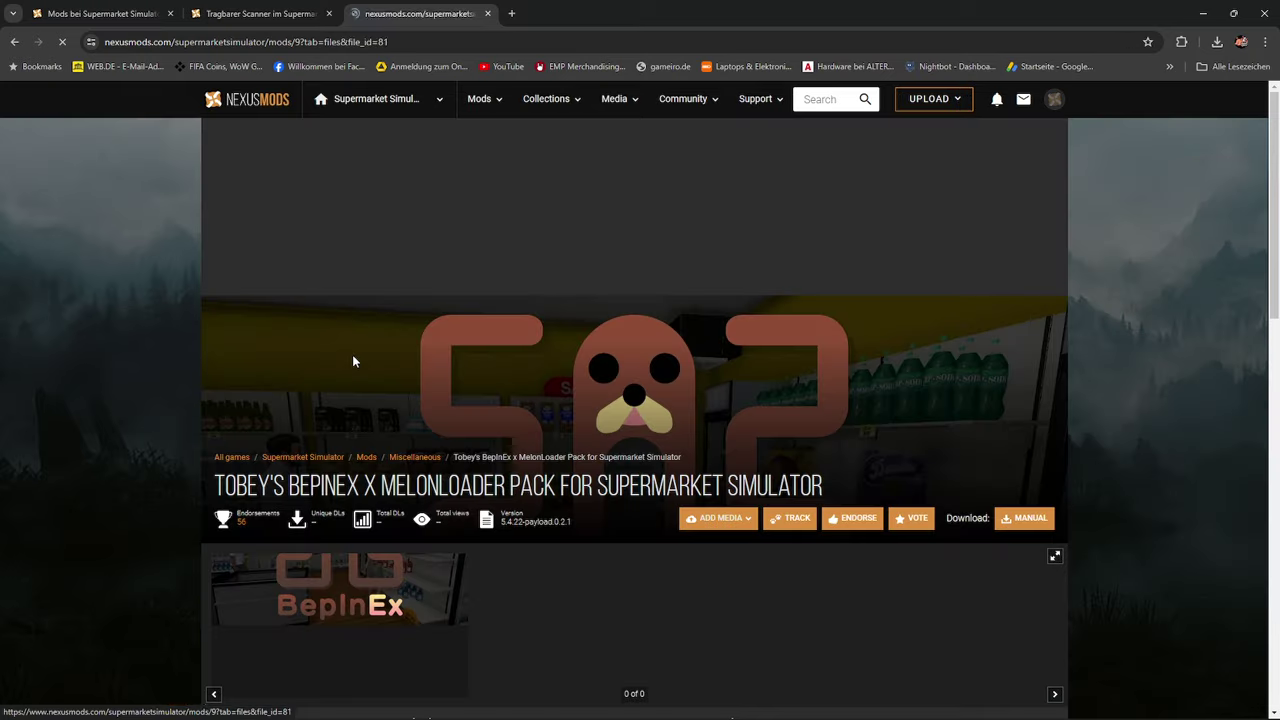
scroll(354, 355, "up", 3)
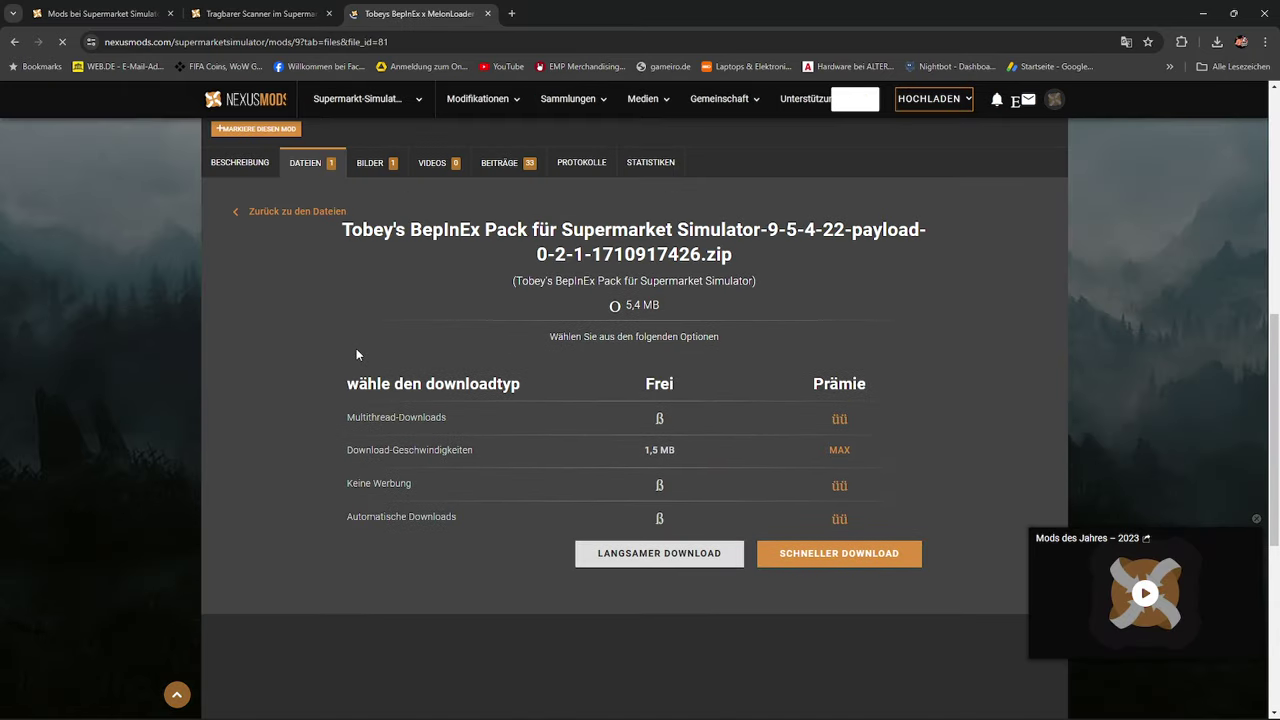
left_click(627, 553)
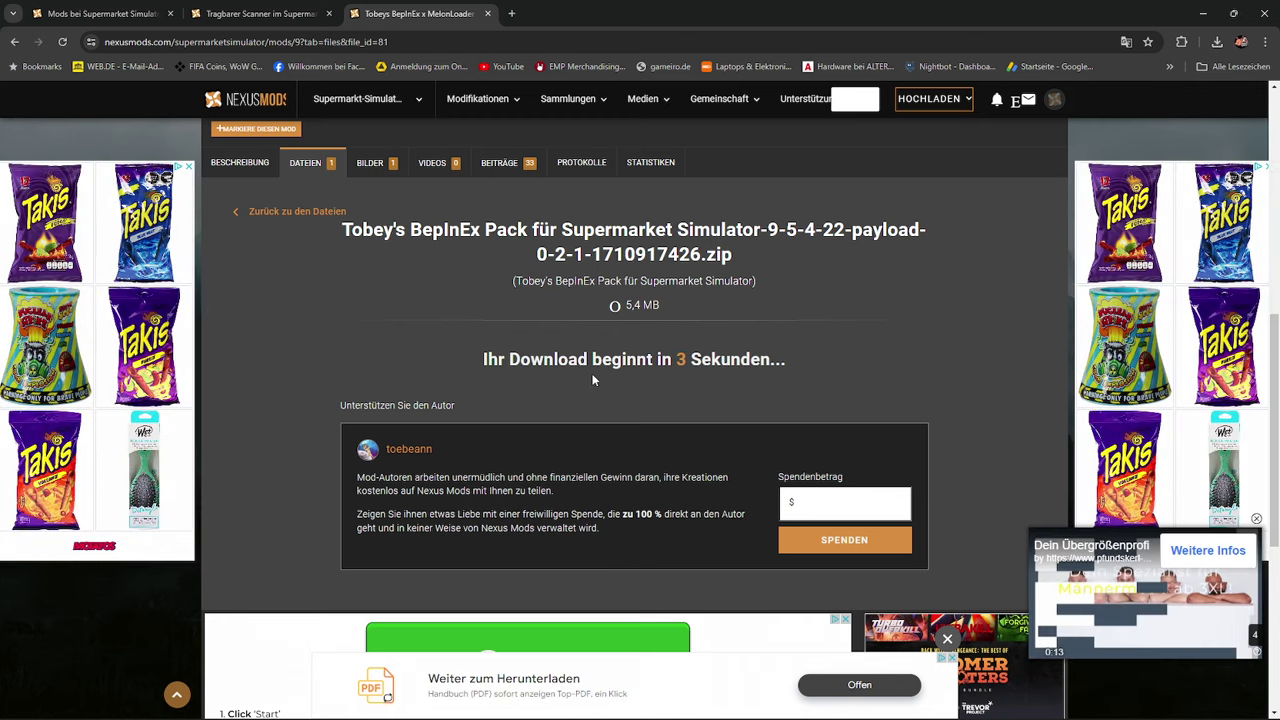
key("alt+Left")
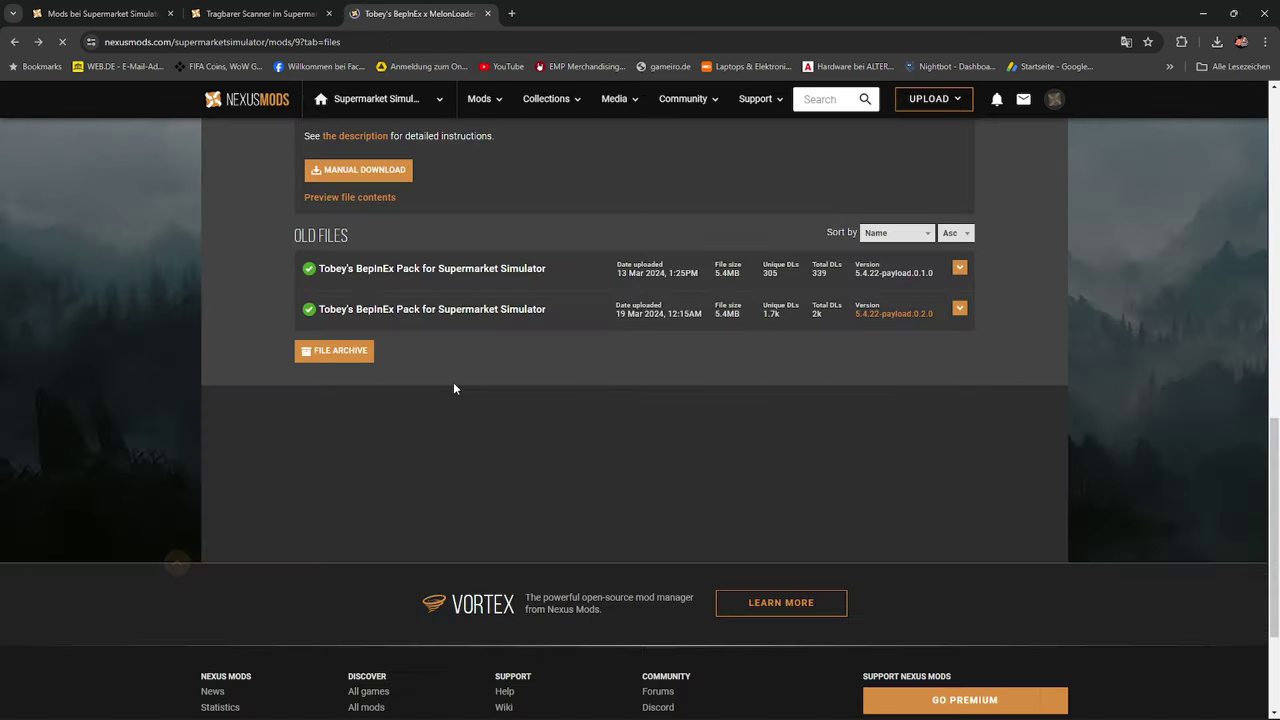
key("alt+Left")
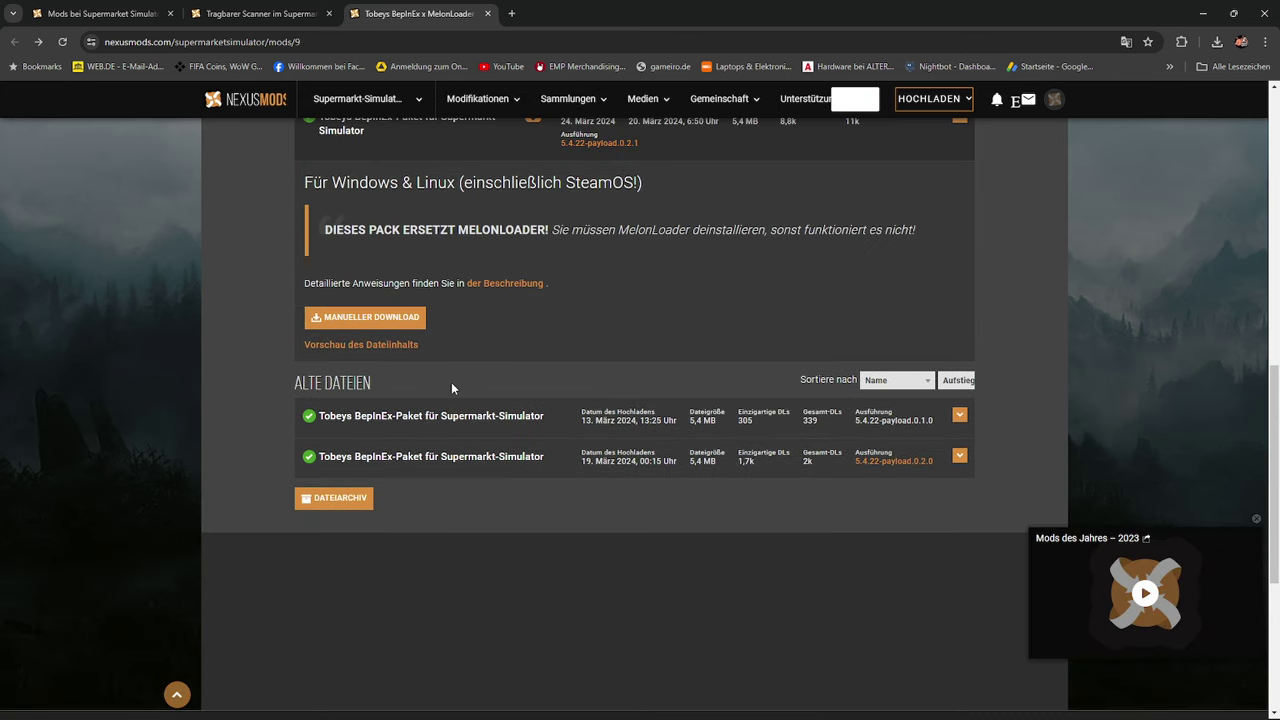
Minimise Chrome, move Tobey's BepInEx Pack archive from the Downloads folder onto the desktop, and put the Explorer window away
scroll(433, 200, "up", 6)
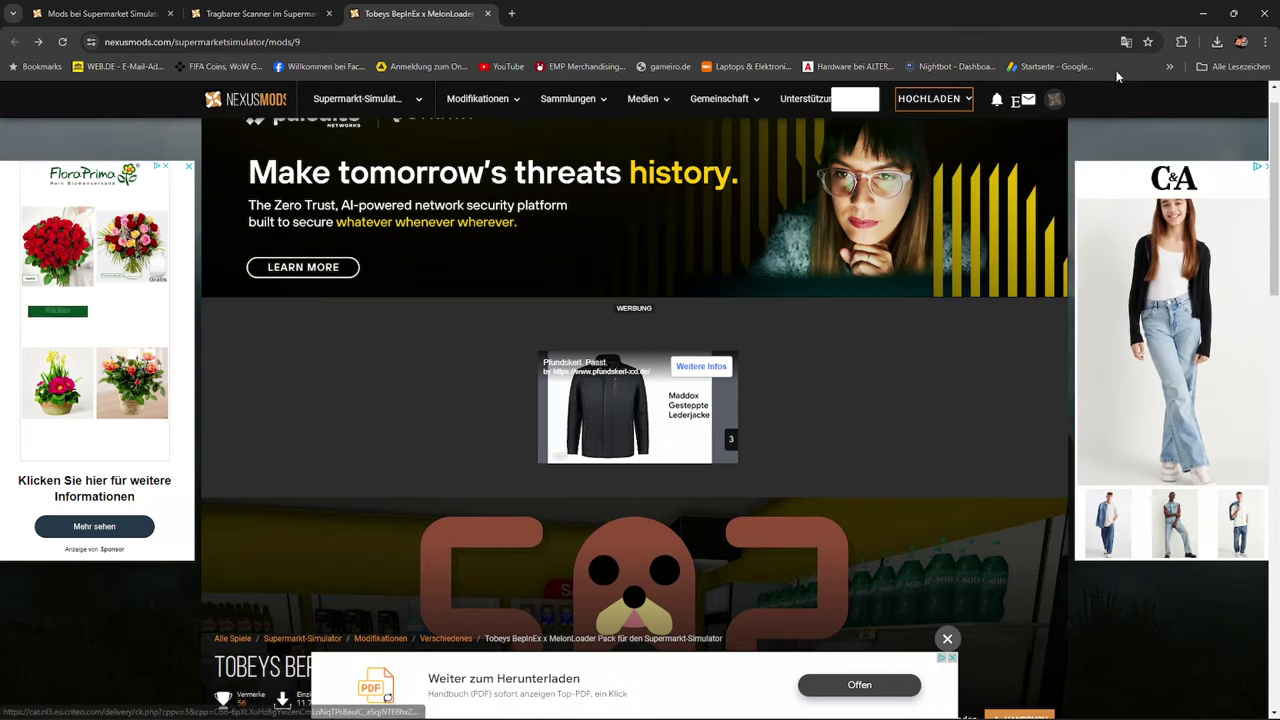
left_click(1204, 16)
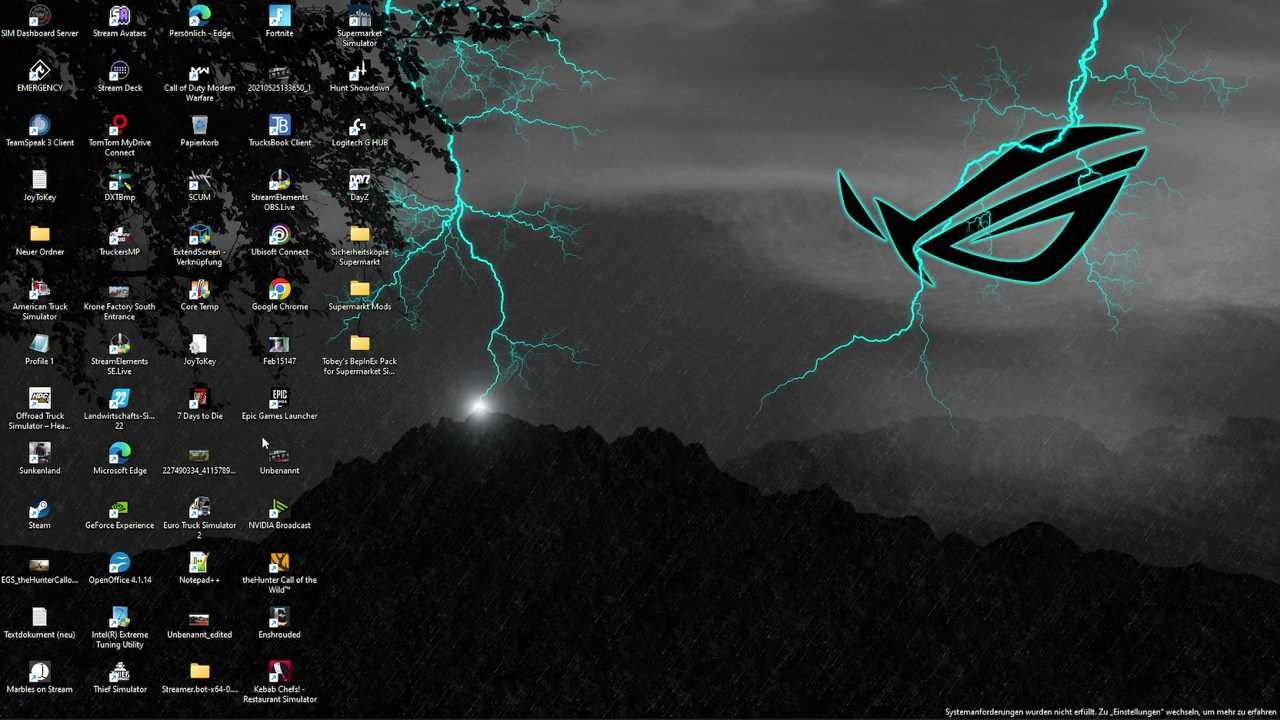
key("super+e")
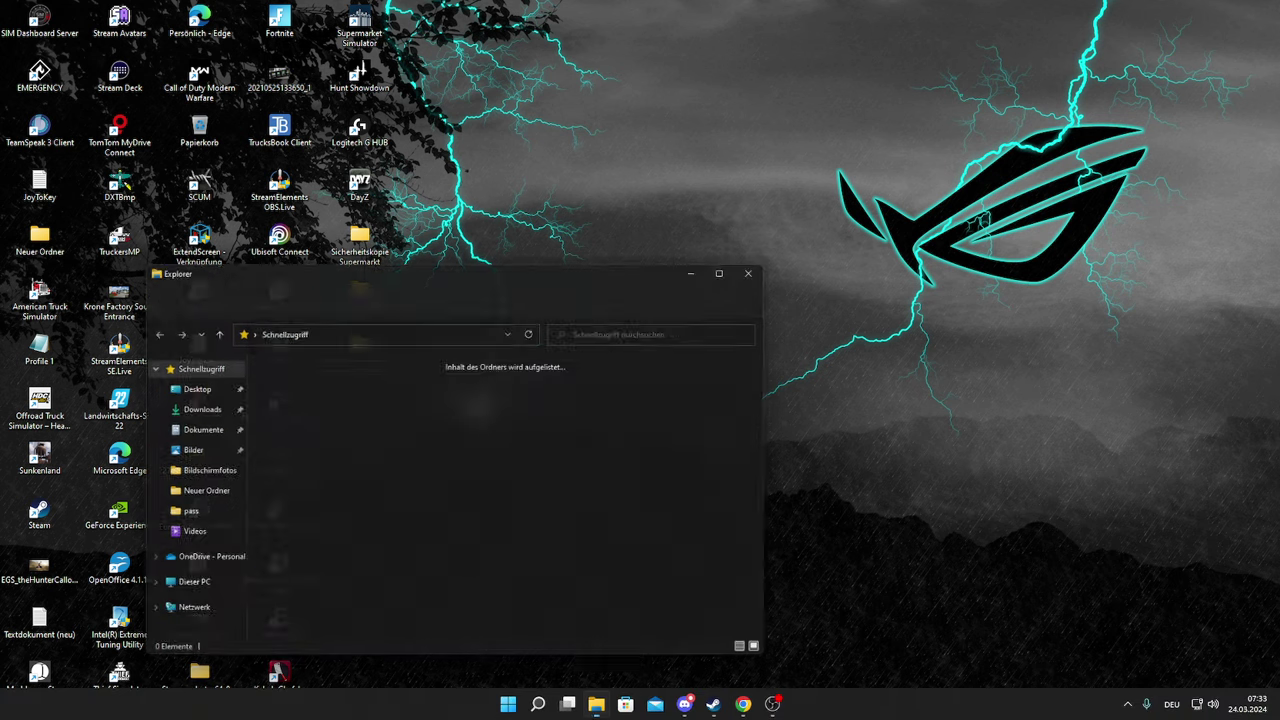
left_click(183, 412)
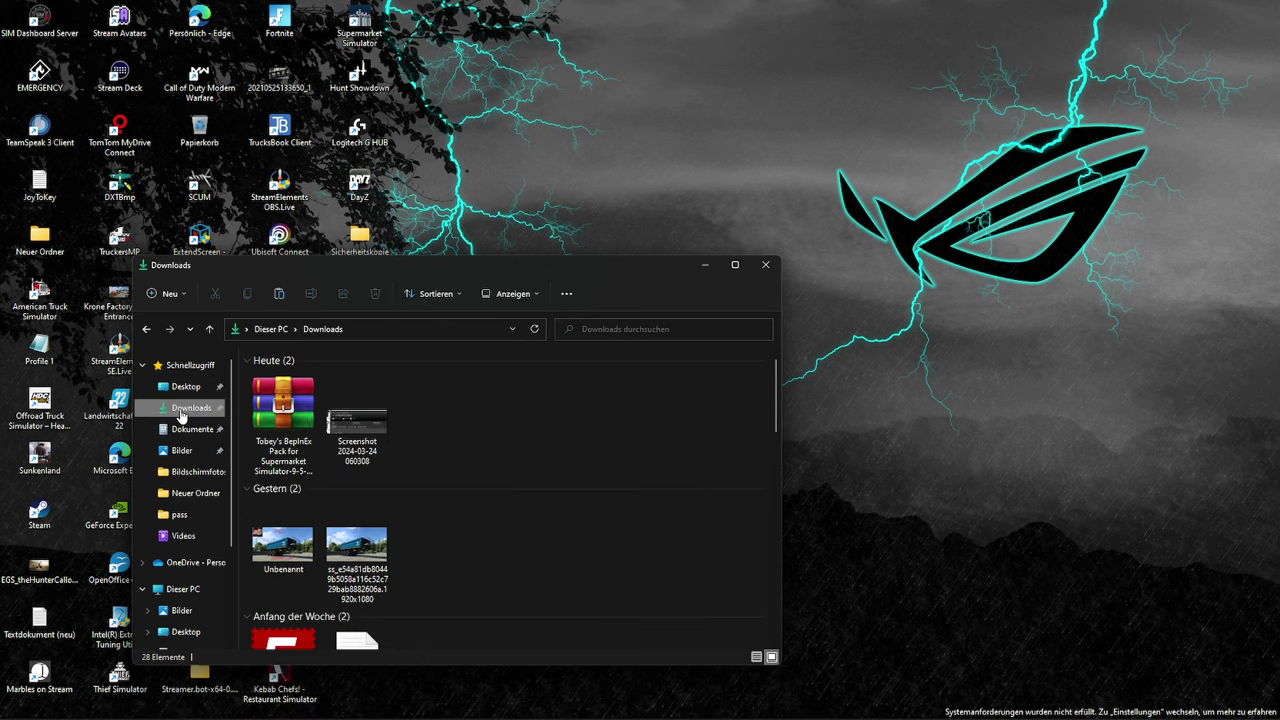
left_click(338, 398)
left_click_drag(338, 398, 740, 110)
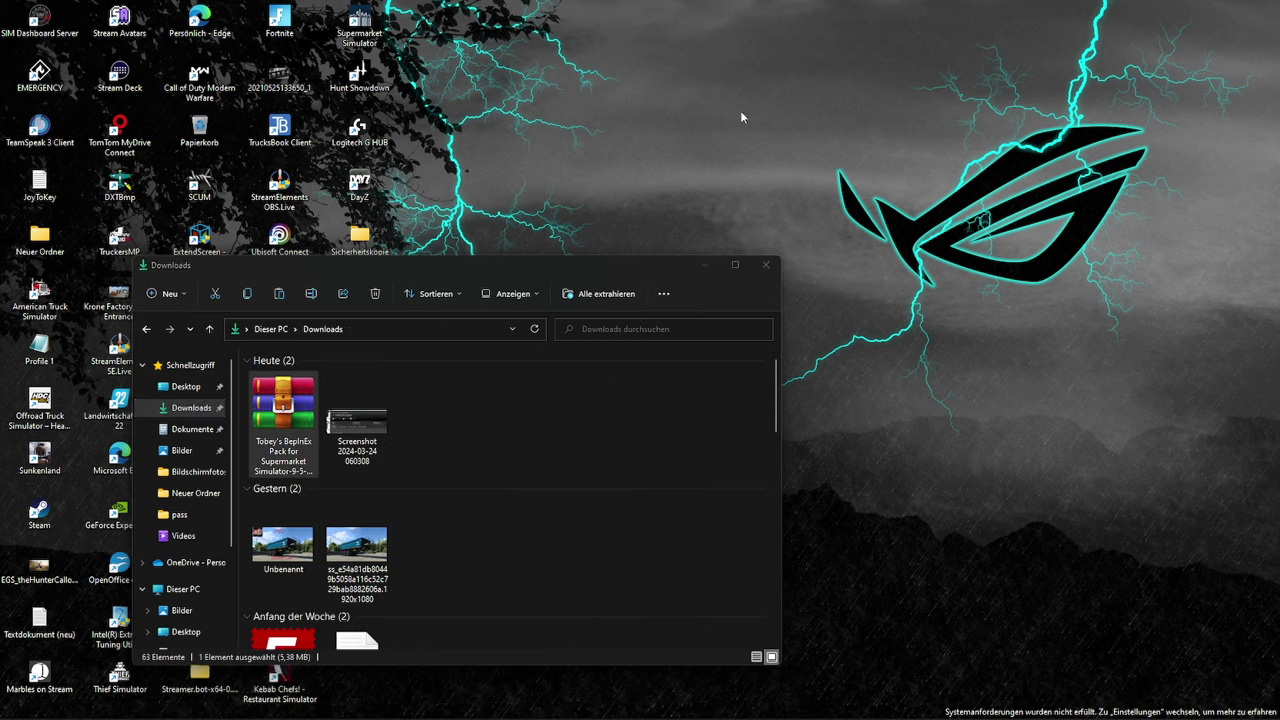
left_click(704, 266)
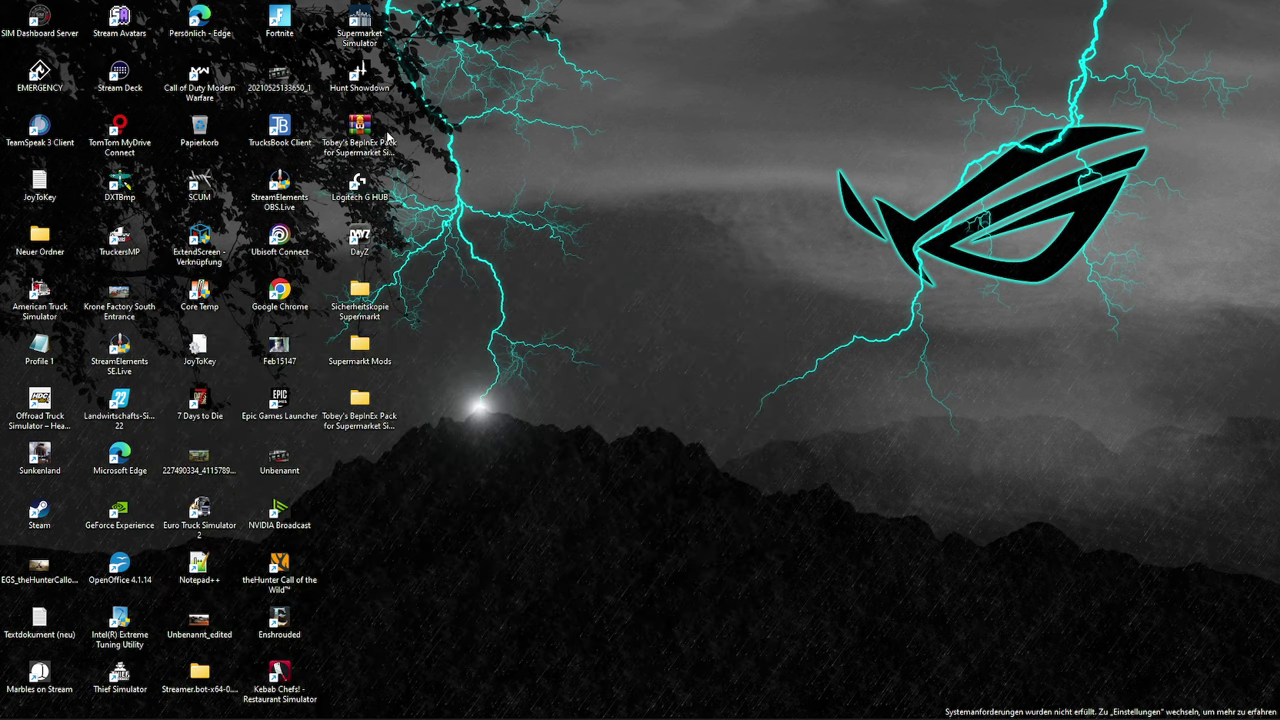
Extract Tobey's BepInEx Pack archive with WinRAR into its own folder on the desktop, and open that folder
right_click(370, 136)
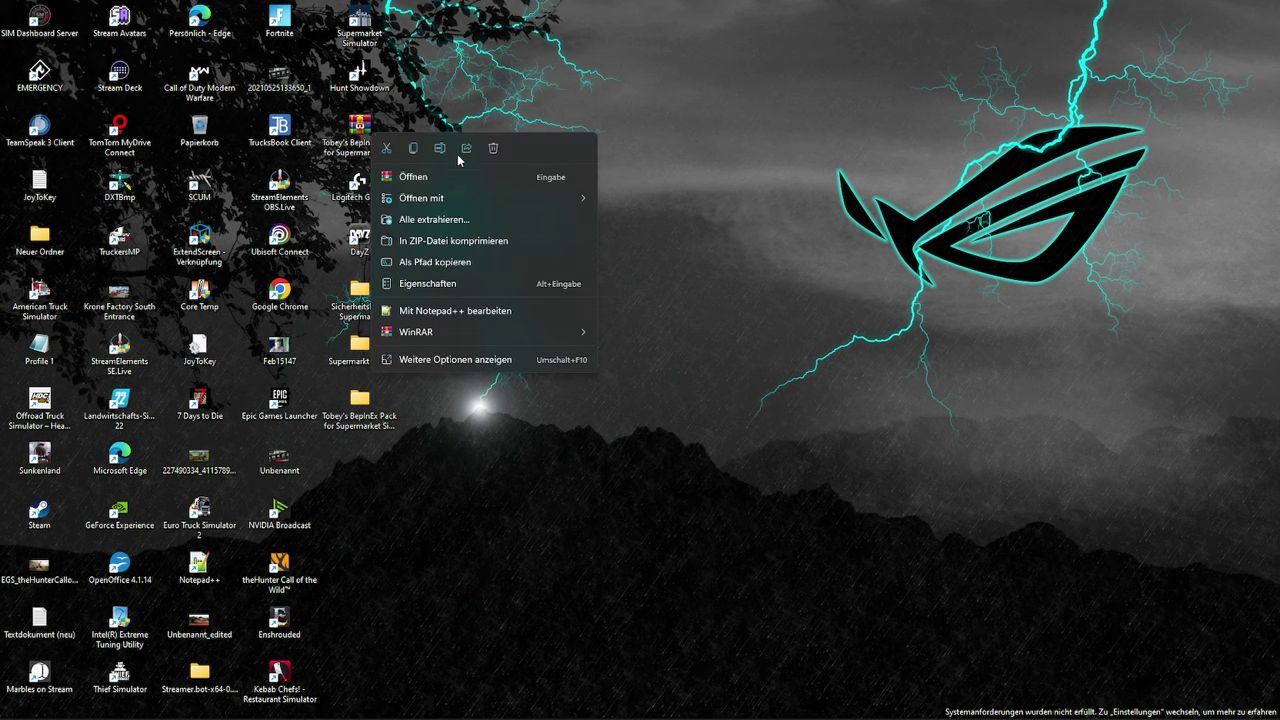
mouse_move(481, 330)
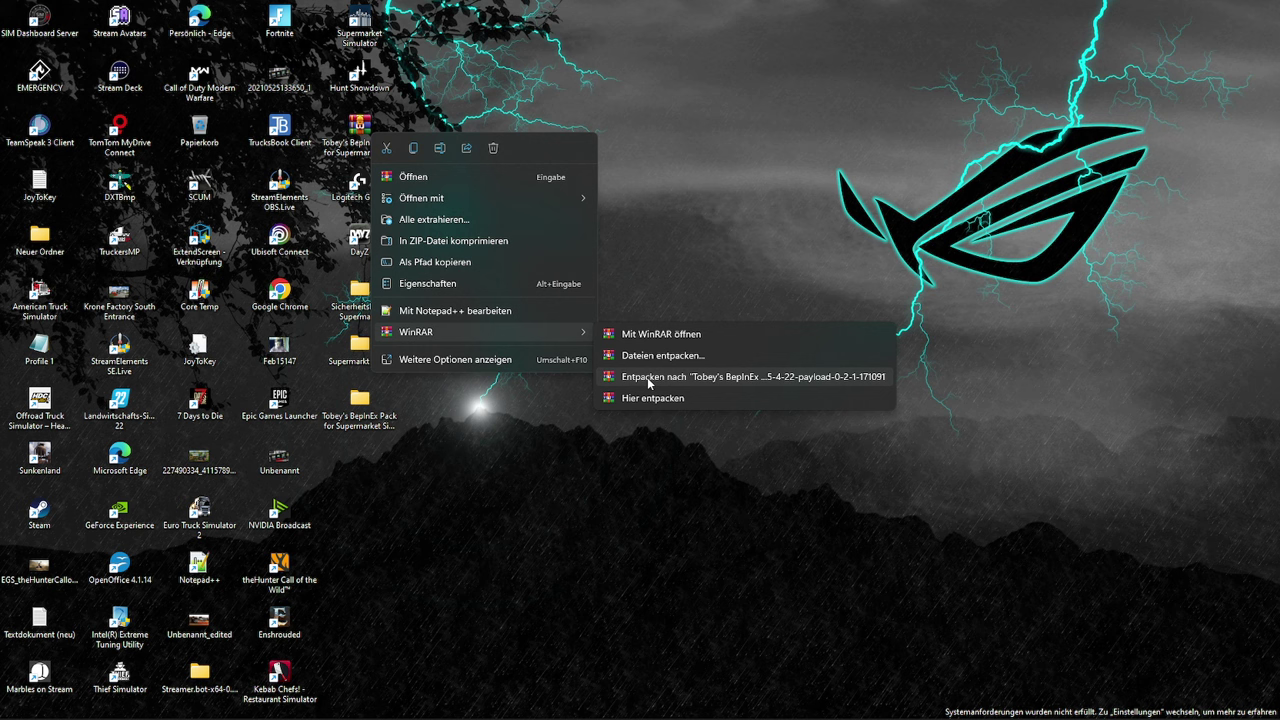
left_click(703, 385)
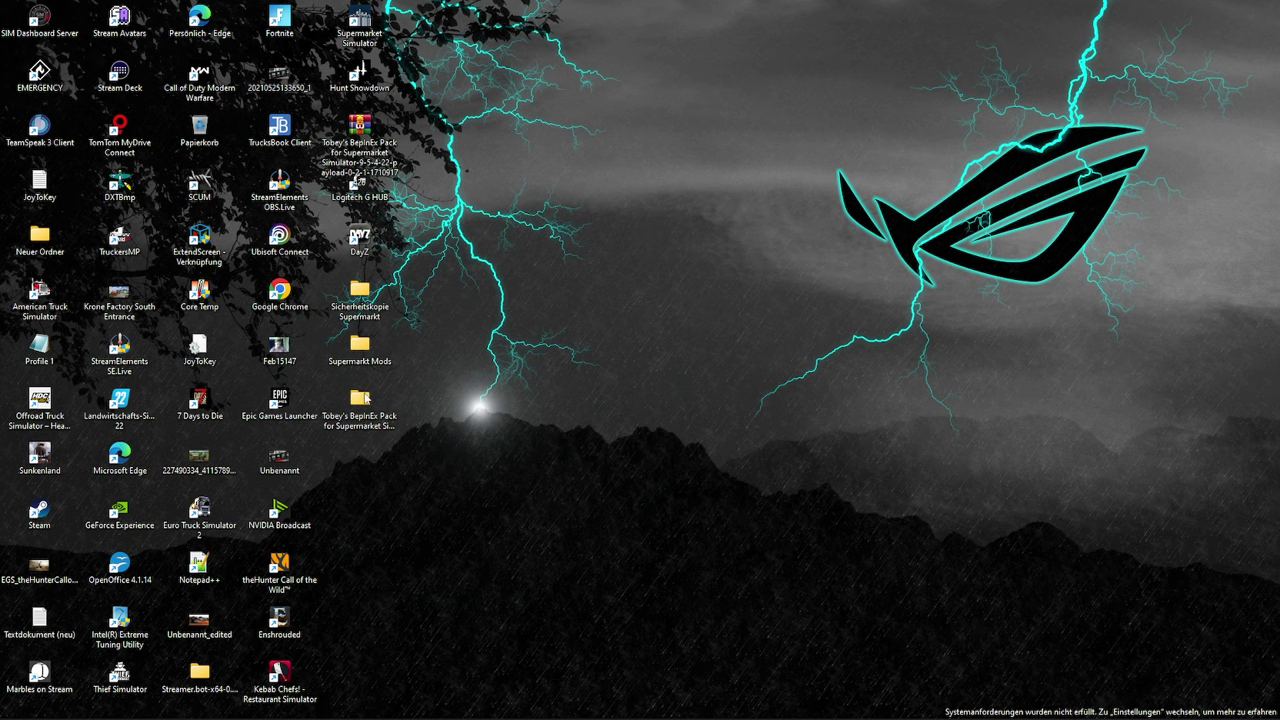
double_click(359, 400)
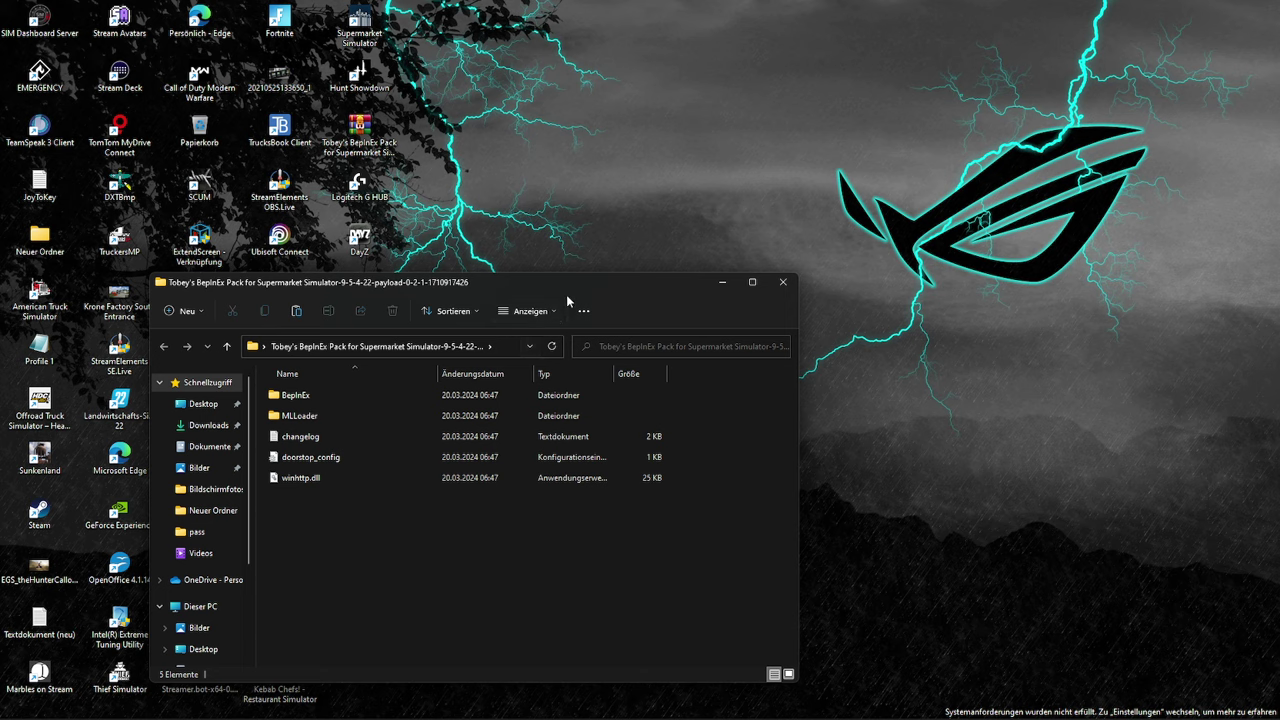
left_click_drag(567, 290, 930, 87)
Switch to Steam, find Supermarket Simulator in the library and open its local game files
mouse_move(430, 707)
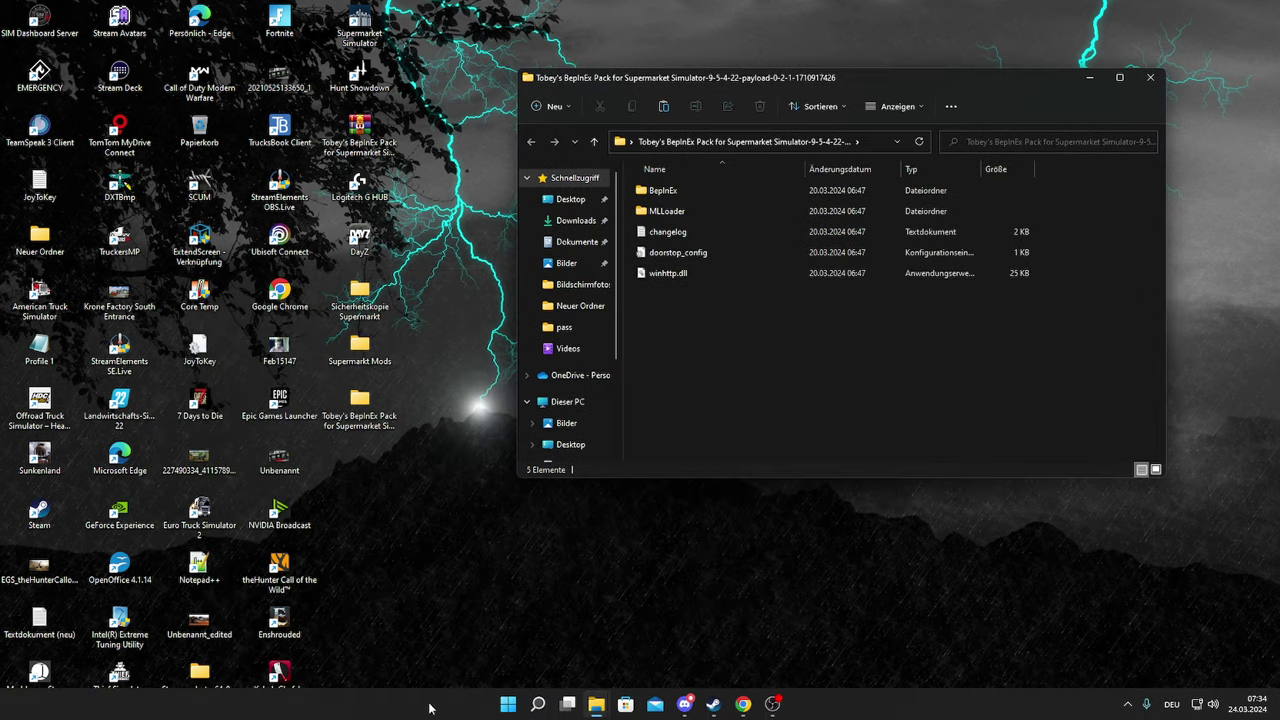
left_click(1120, 712)
left_click(1125, 706)
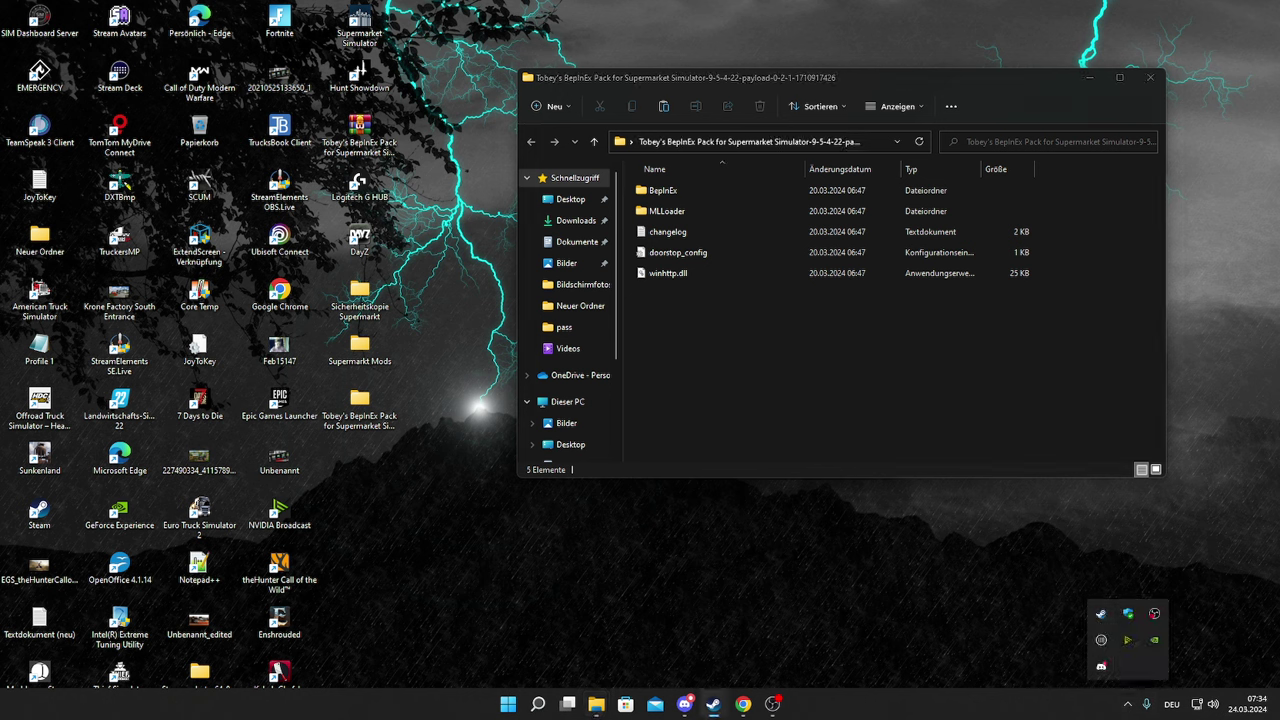
left_click(1101, 613)
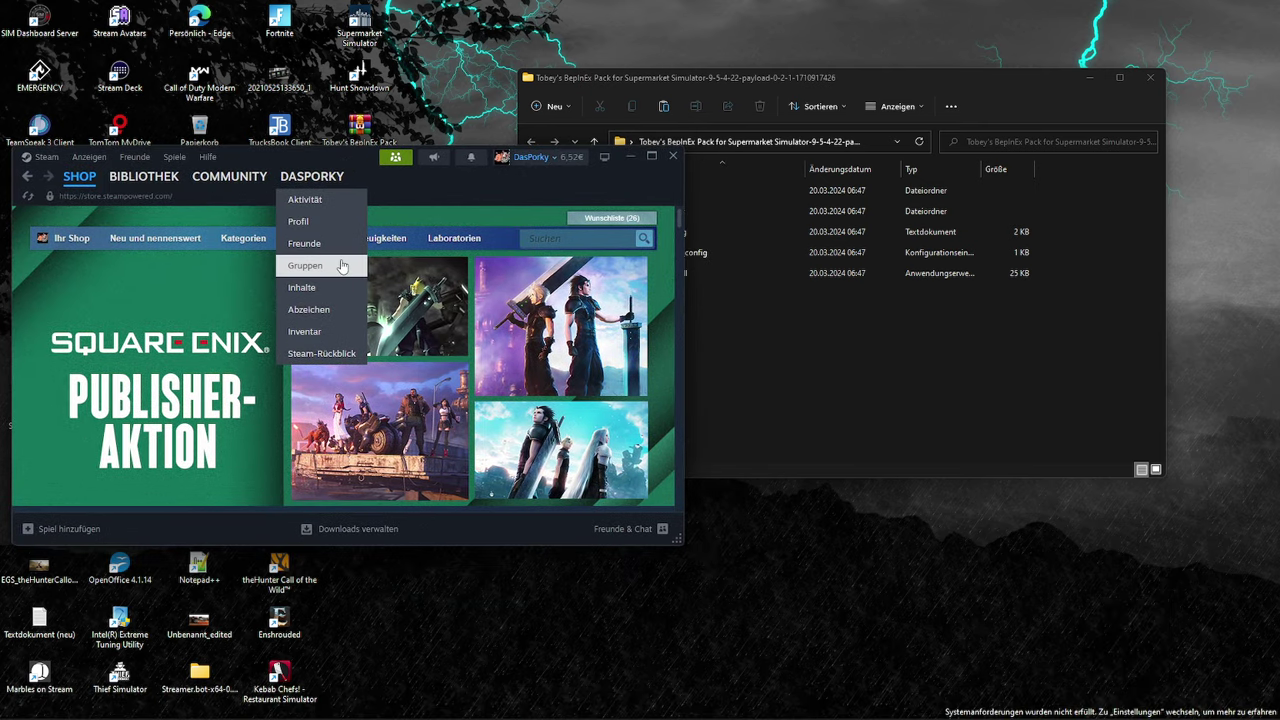
left_click(126, 186)
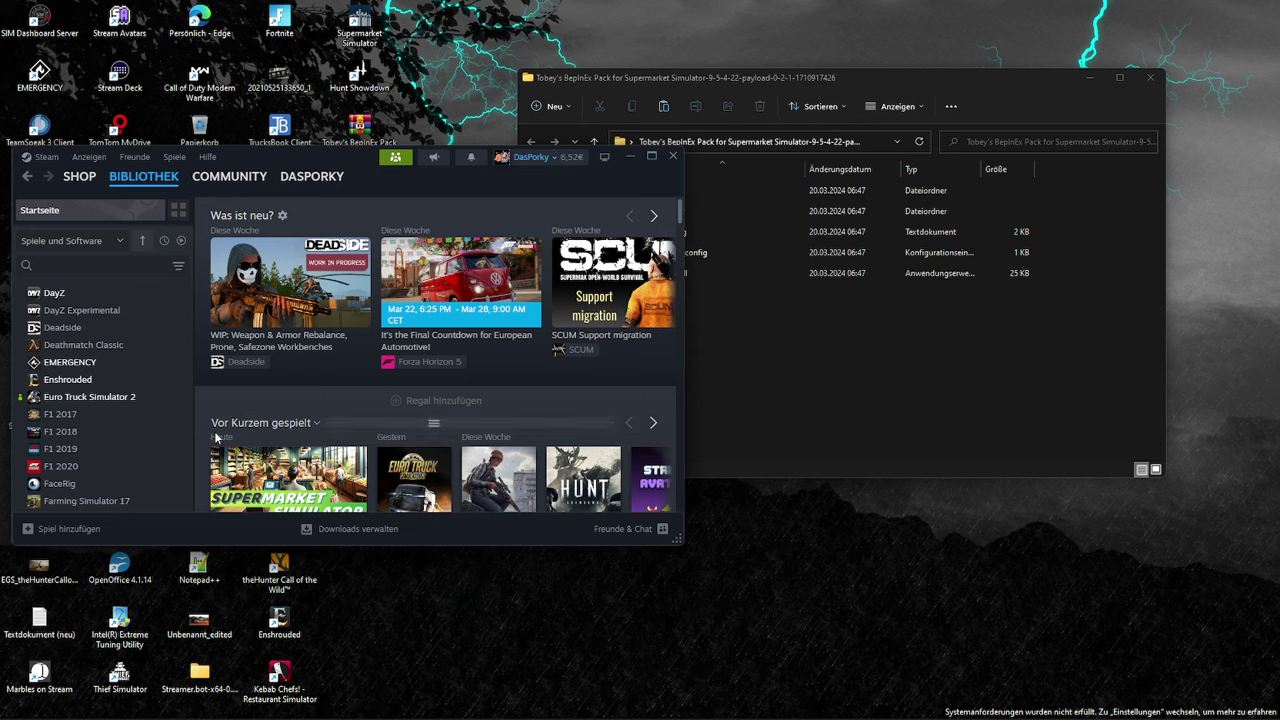
left_click(253, 465)
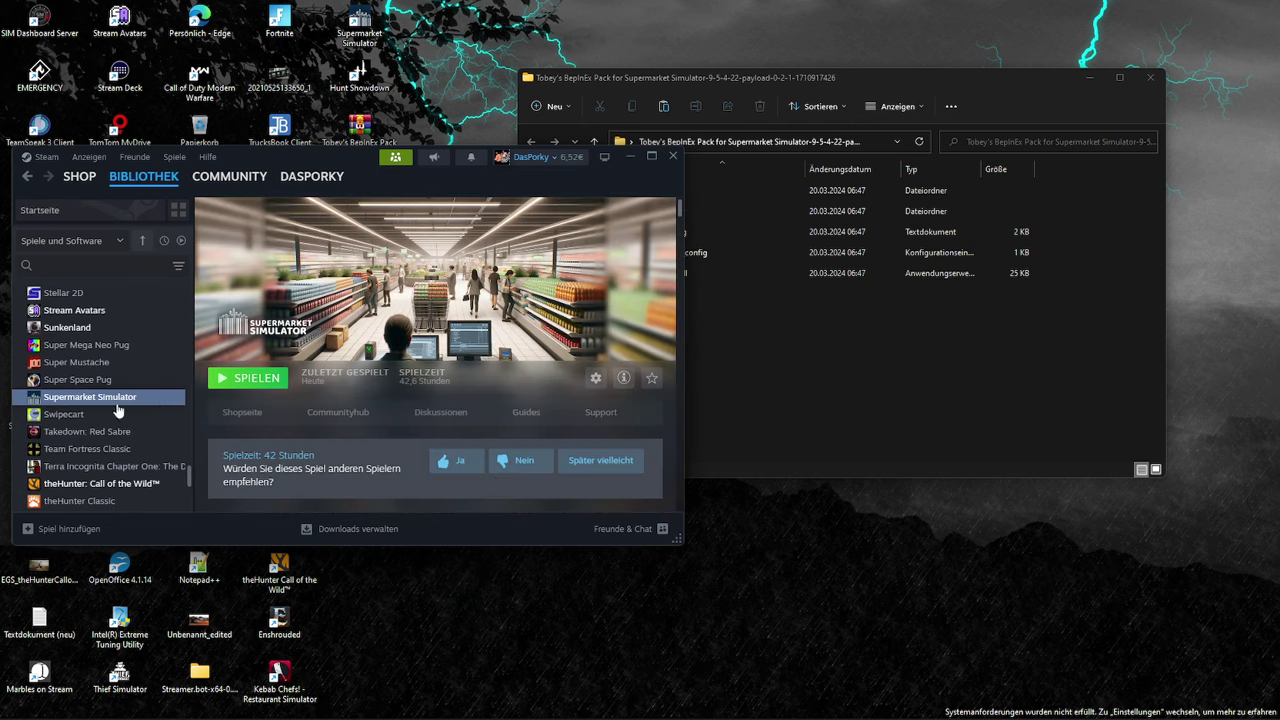
right_click(117, 401)
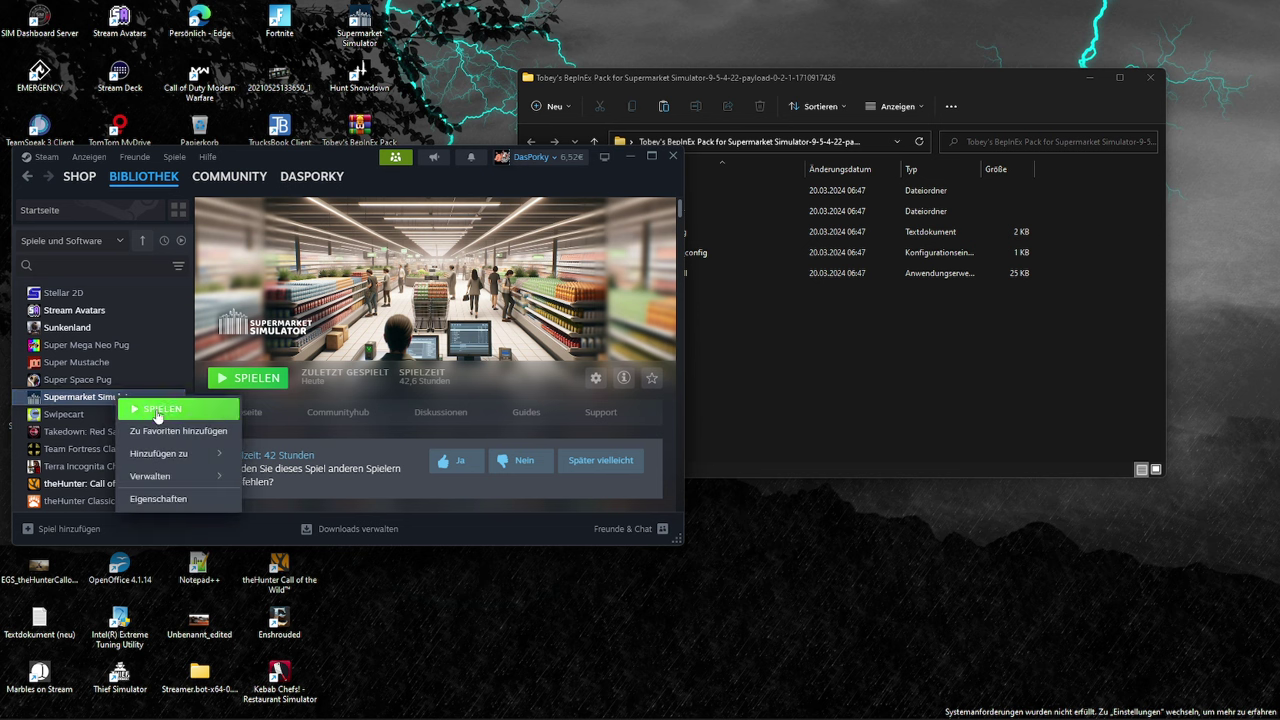
mouse_move(191, 486)
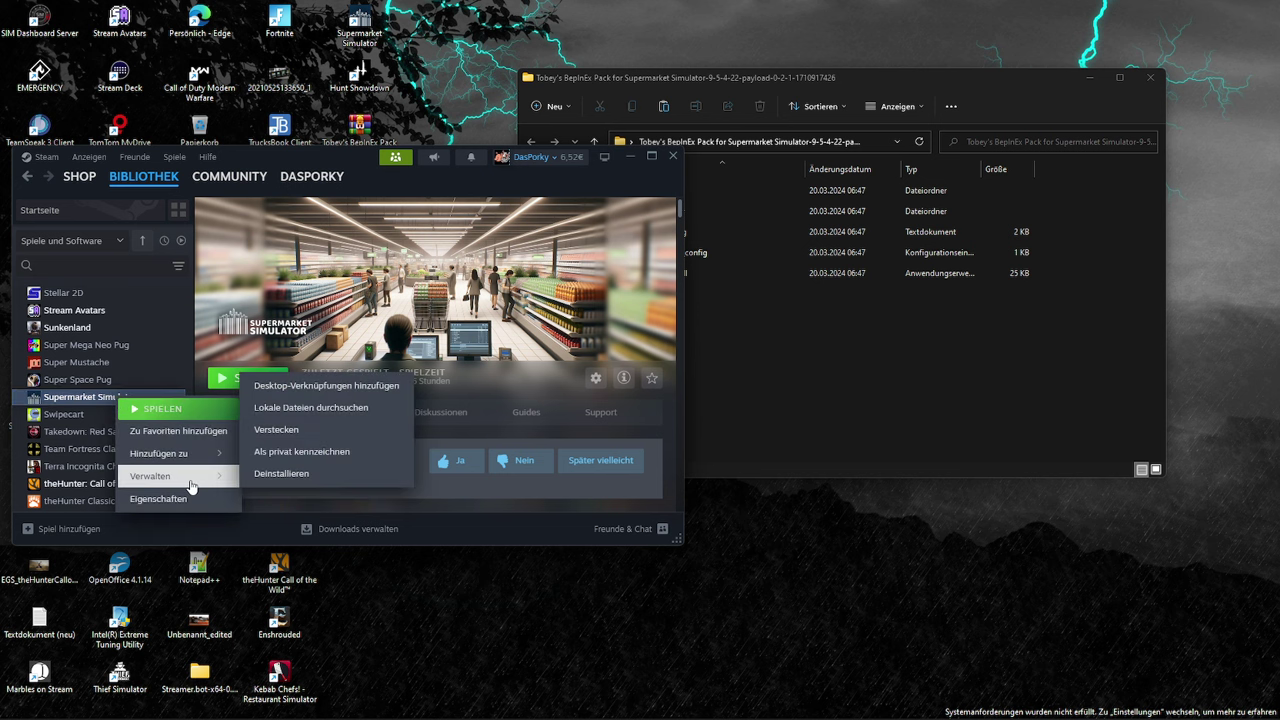
left_click(288, 419)
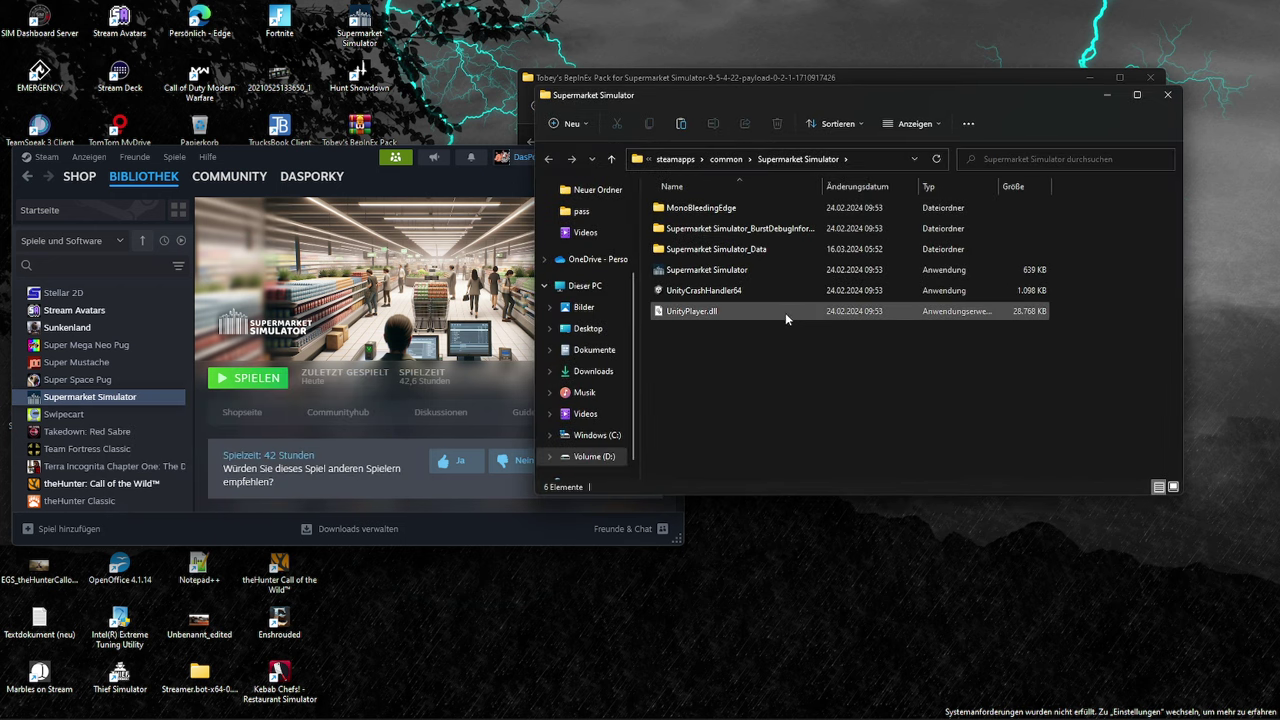
Minimise Steam and arrange the game folder and the BepInEx Pack folder windows so that both file lists are visible
left_click_drag(866, 103, 595, 258)
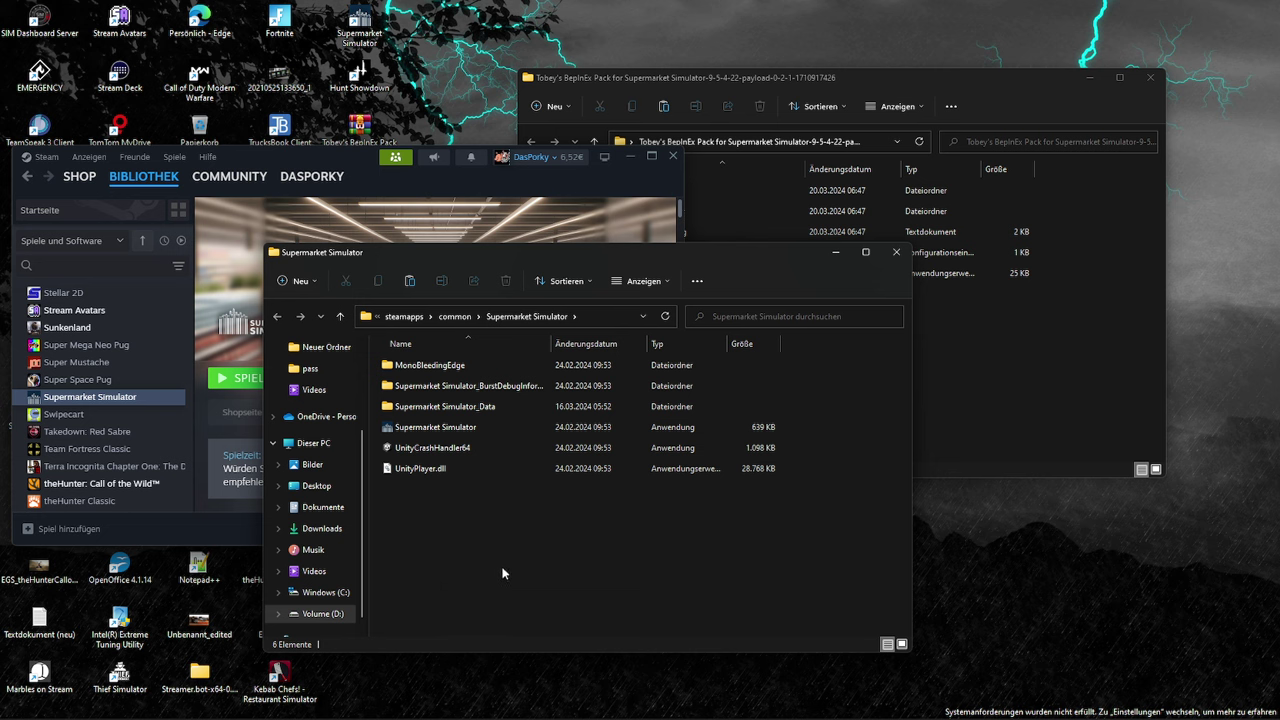
left_click(621, 158)
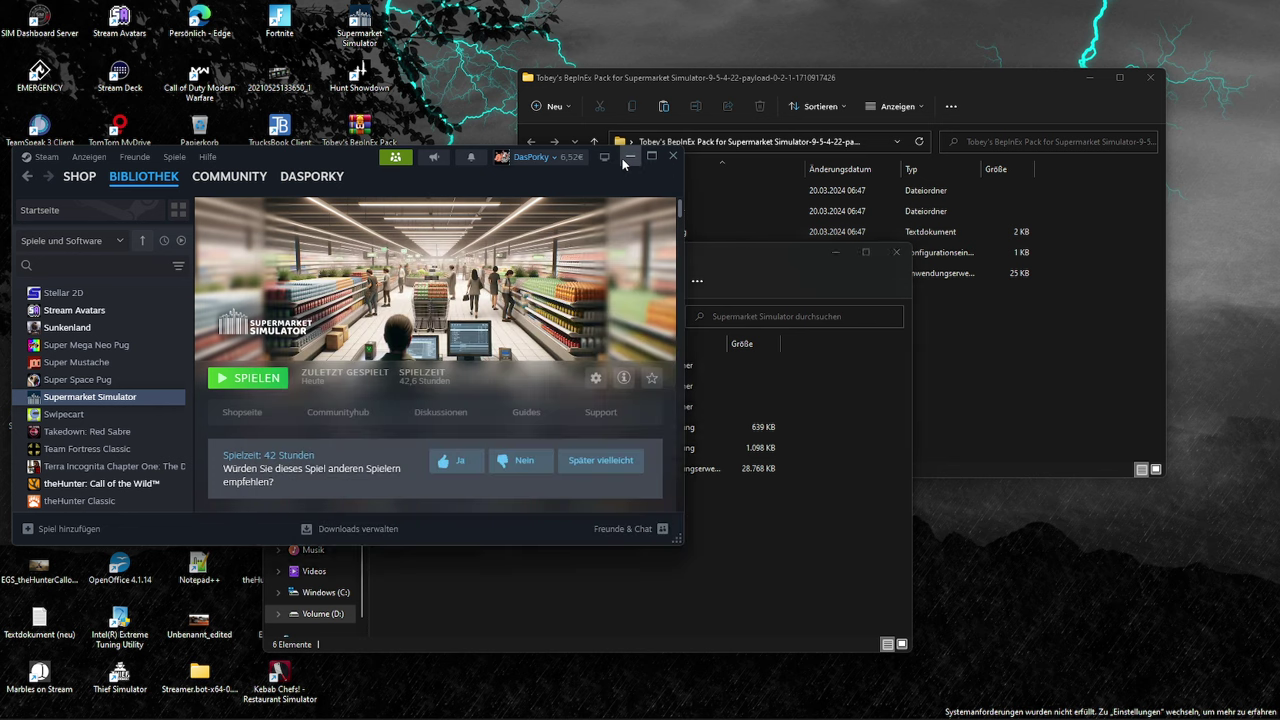
left_click_drag(637, 264, 668, 345)
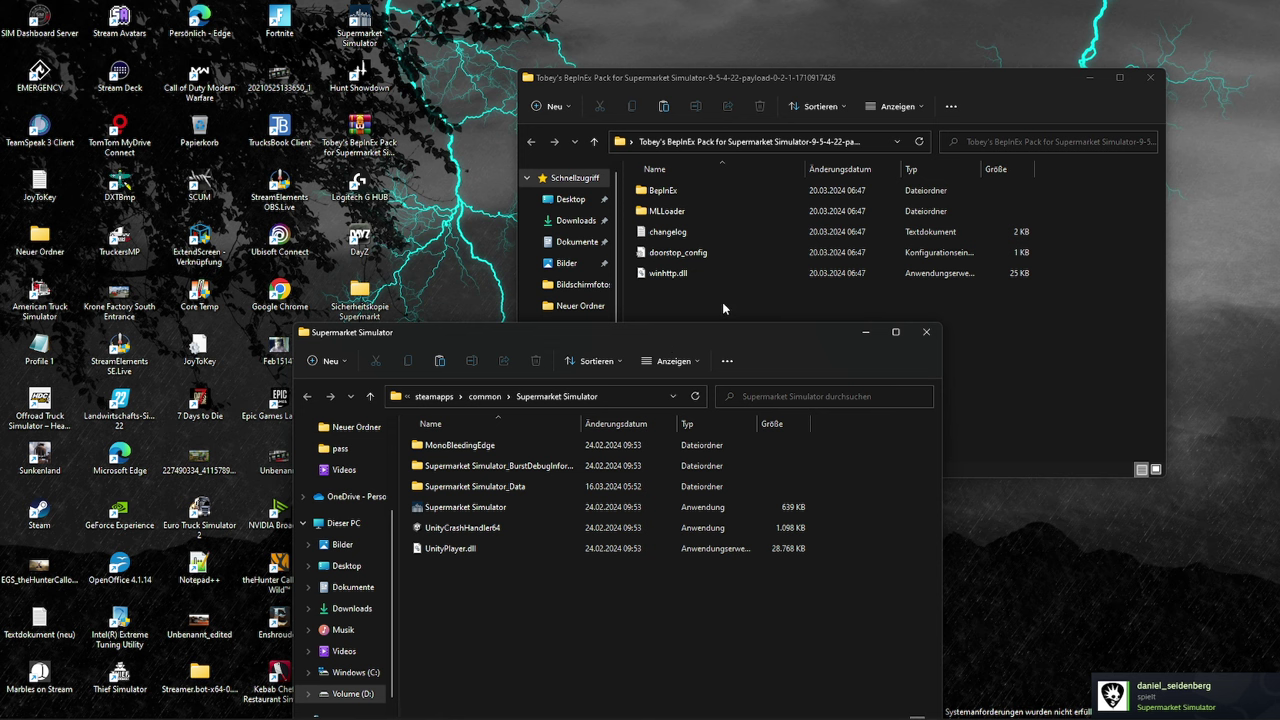
left_click_drag(910, 88, 963, 52)
left_click_drag(553, 331, 284, 290)
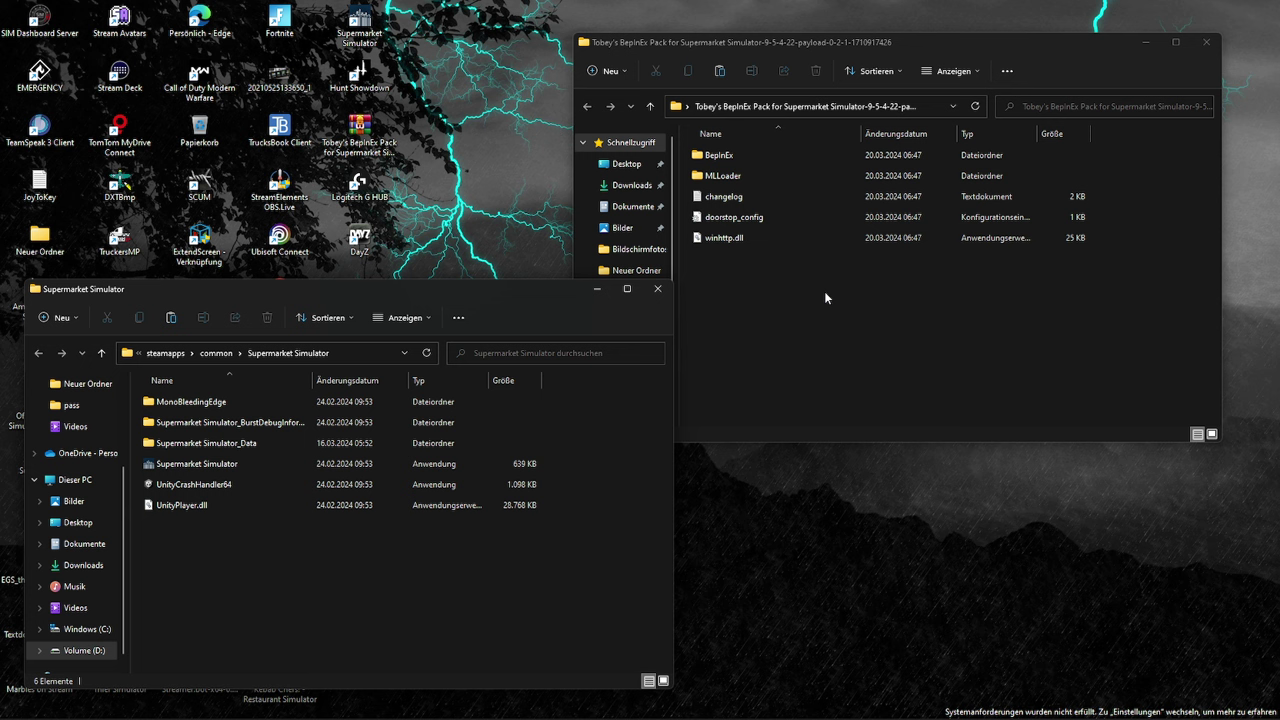
Try to copy BepInEx, MLLoader, changelog, doorstop_config and winhttp.dll from the pack folder into the Supermarket Simulator game folder
left_click_drag(819, 287, 693, 157)
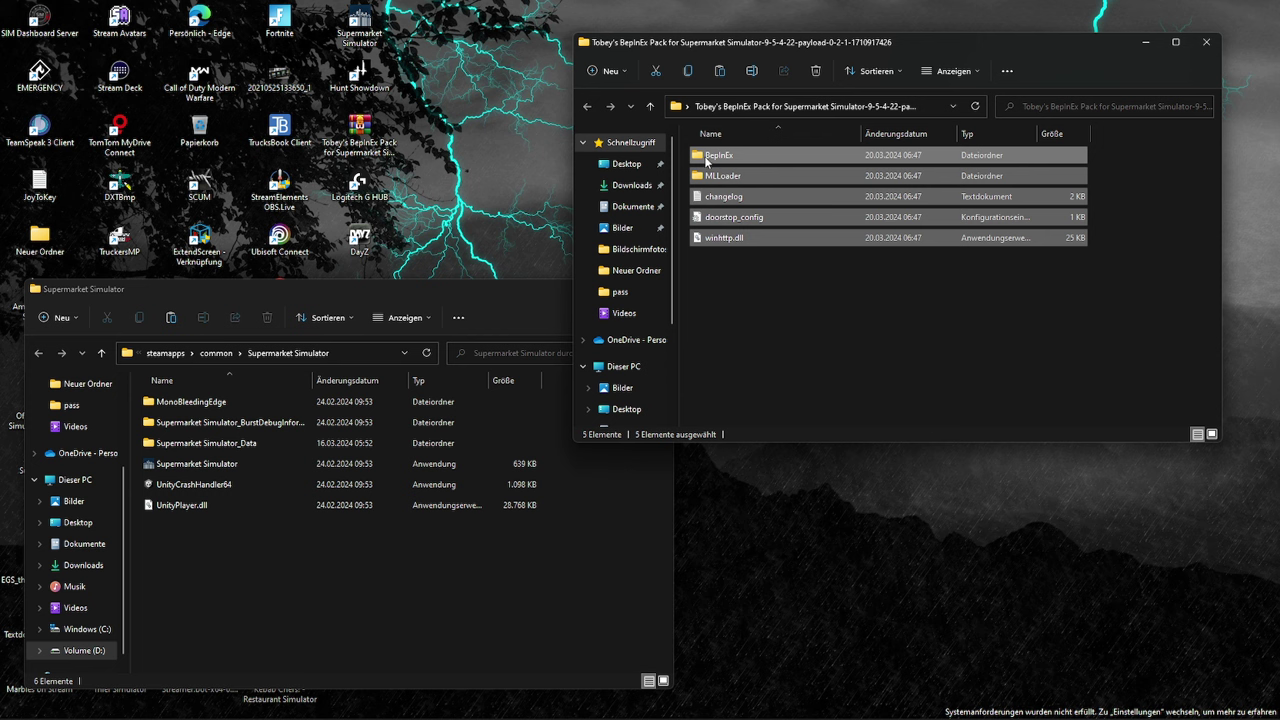
right_click(706, 160)
left_click(748, 172)
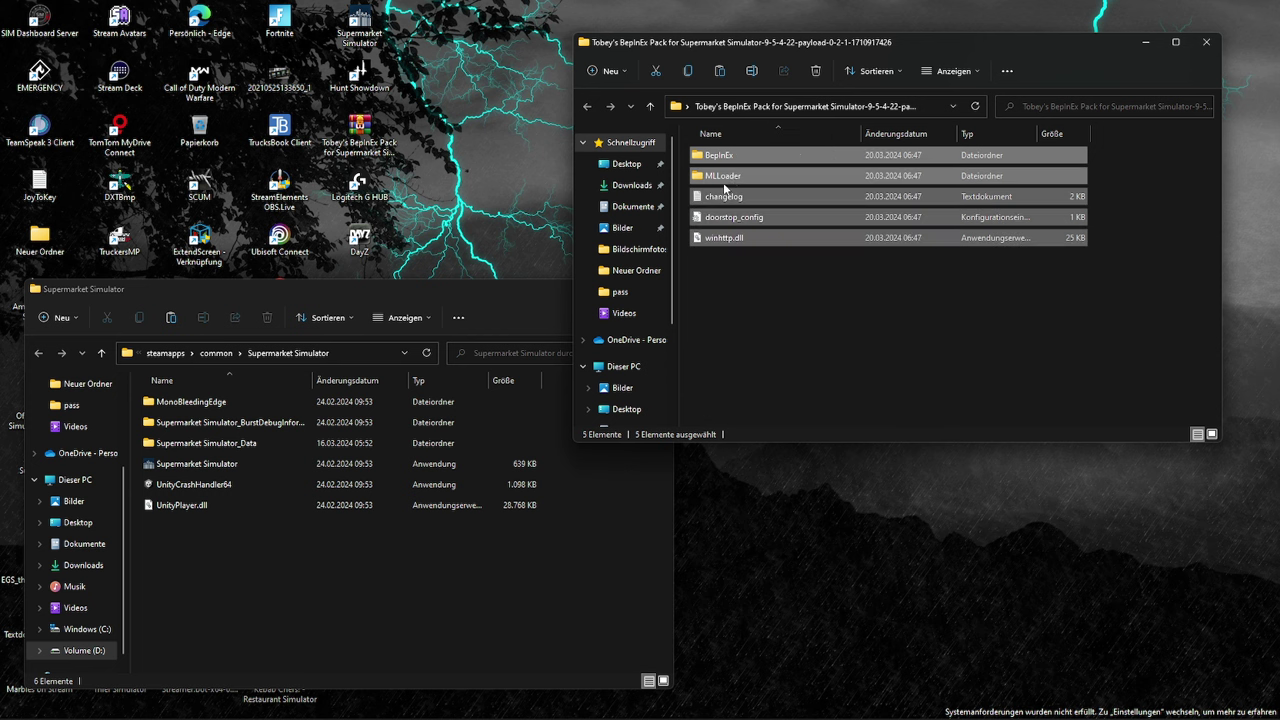
right_click(239, 580)
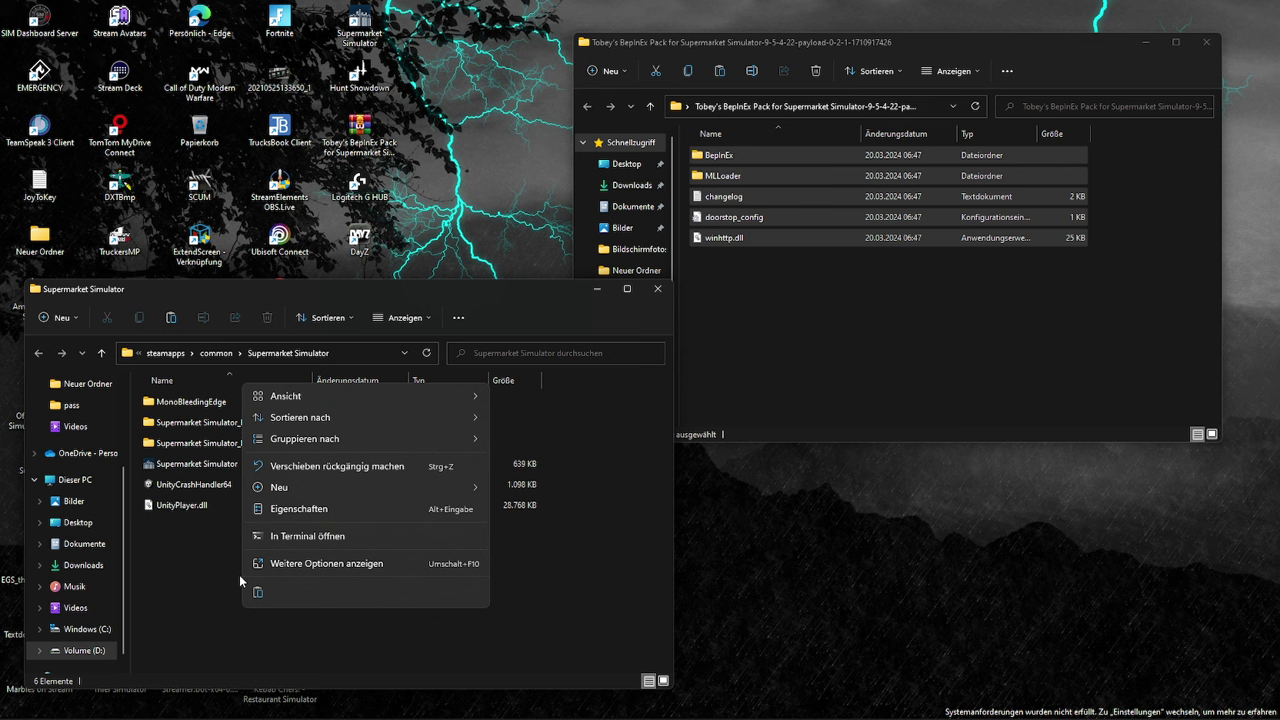
left_click(217, 584)
right_click(214, 586)
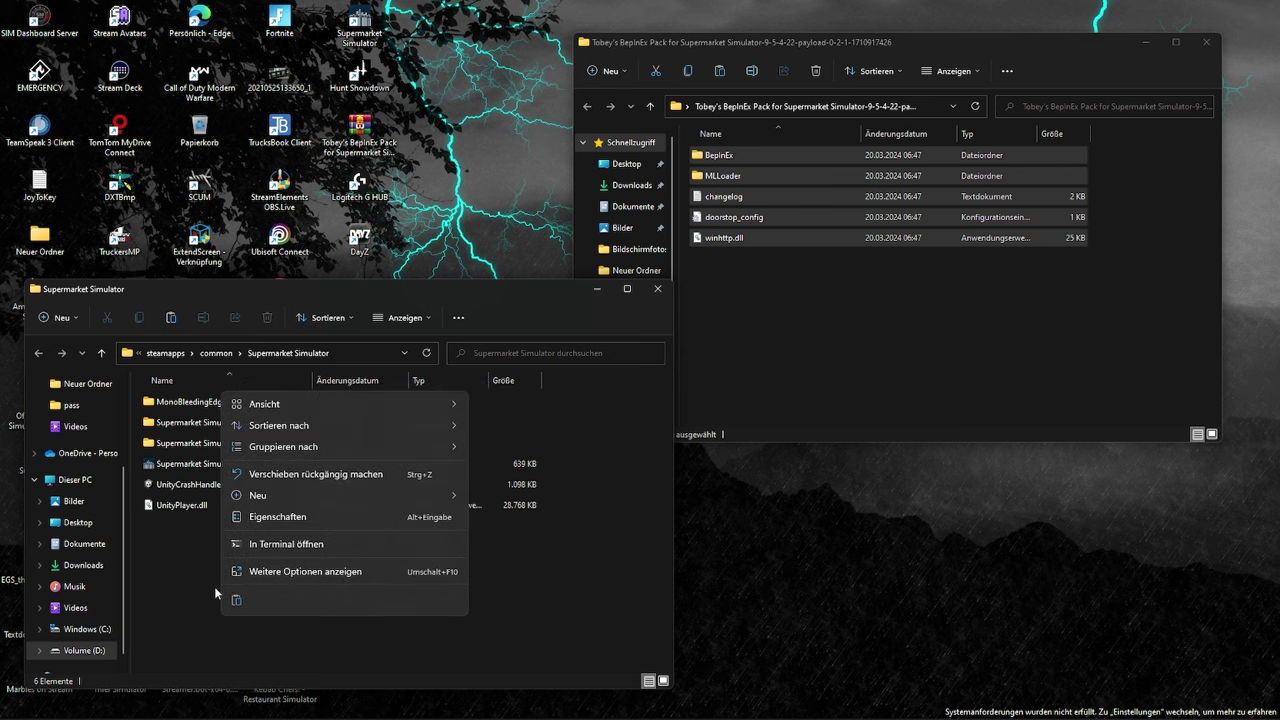
left_click(262, 631)
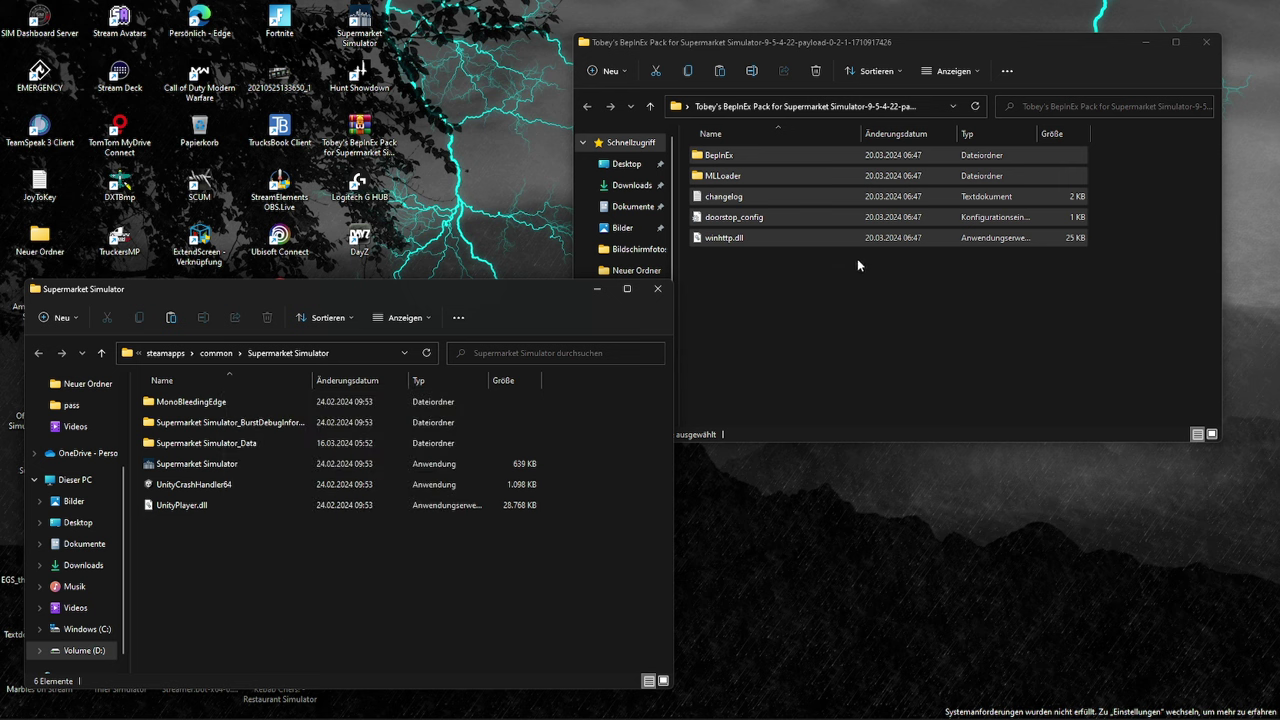
Copy all pack items again, paste duplicates of them into the pack folder itself, and try pasting into the game folder
right_click(790, 222)
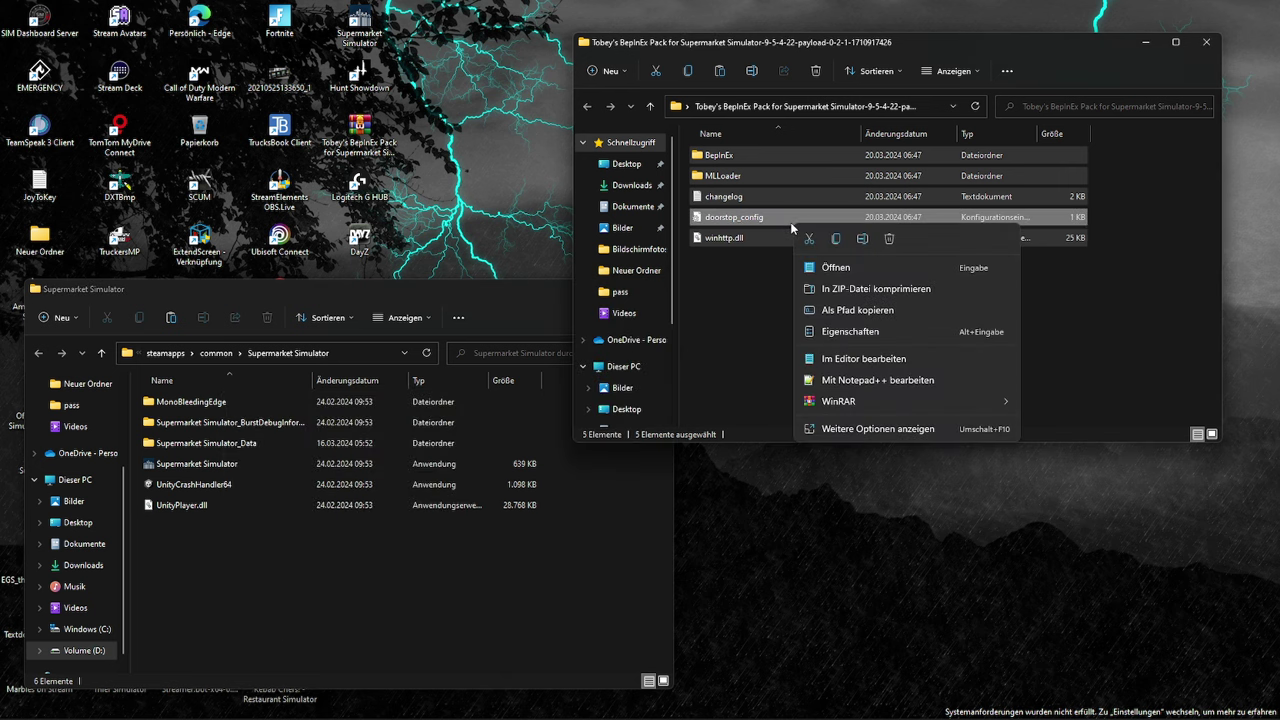
right_click(708, 321)
left_click_drag(848, 284, 735, 150)
right_click(763, 295)
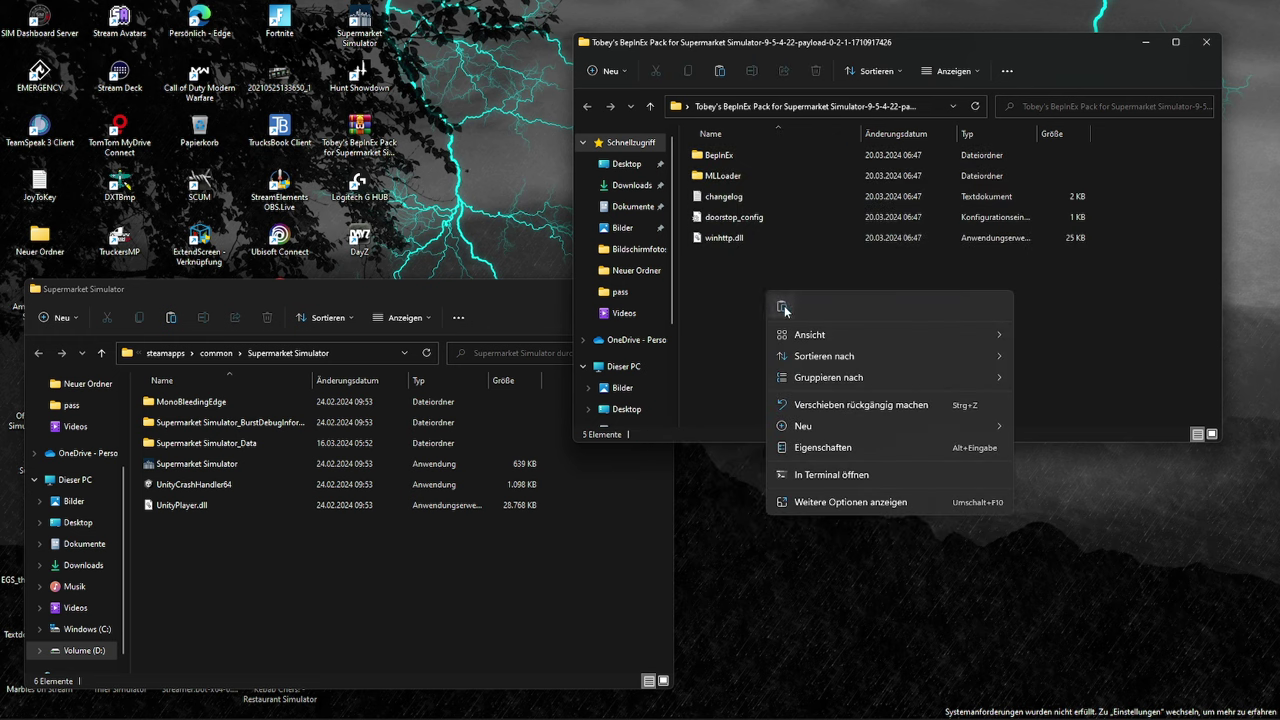
key("Escape")
right_click(354, 569)
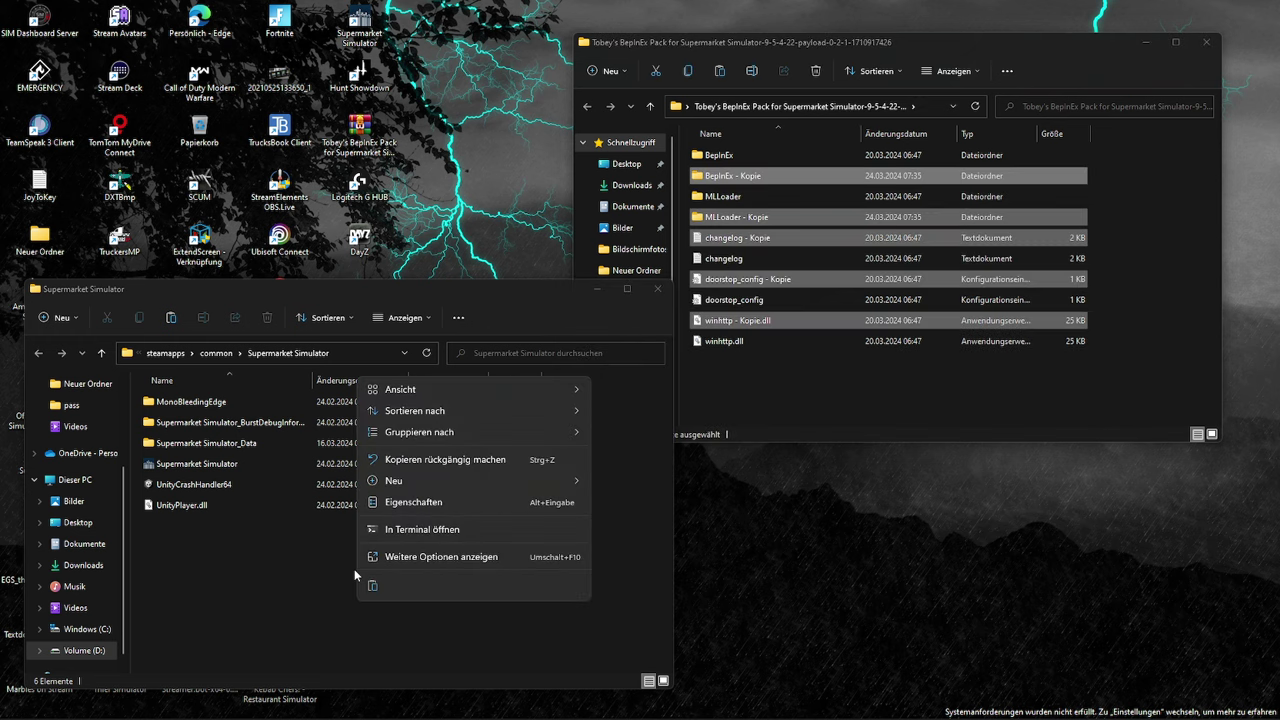
left_click(393, 624)
left_click(810, 376)
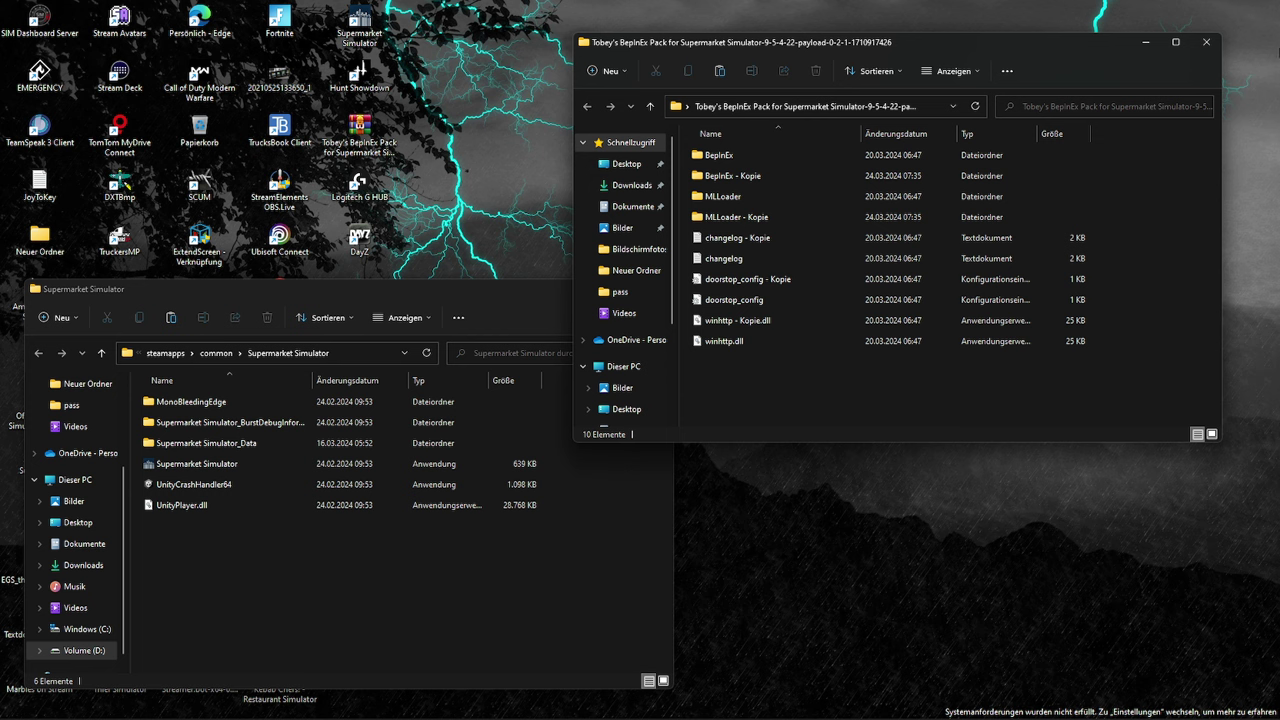
Close the pack folder window, move the game folder window clear of the desktop icons, and delete the extracted BepInEx Pack folder
left_click(1208, 47)
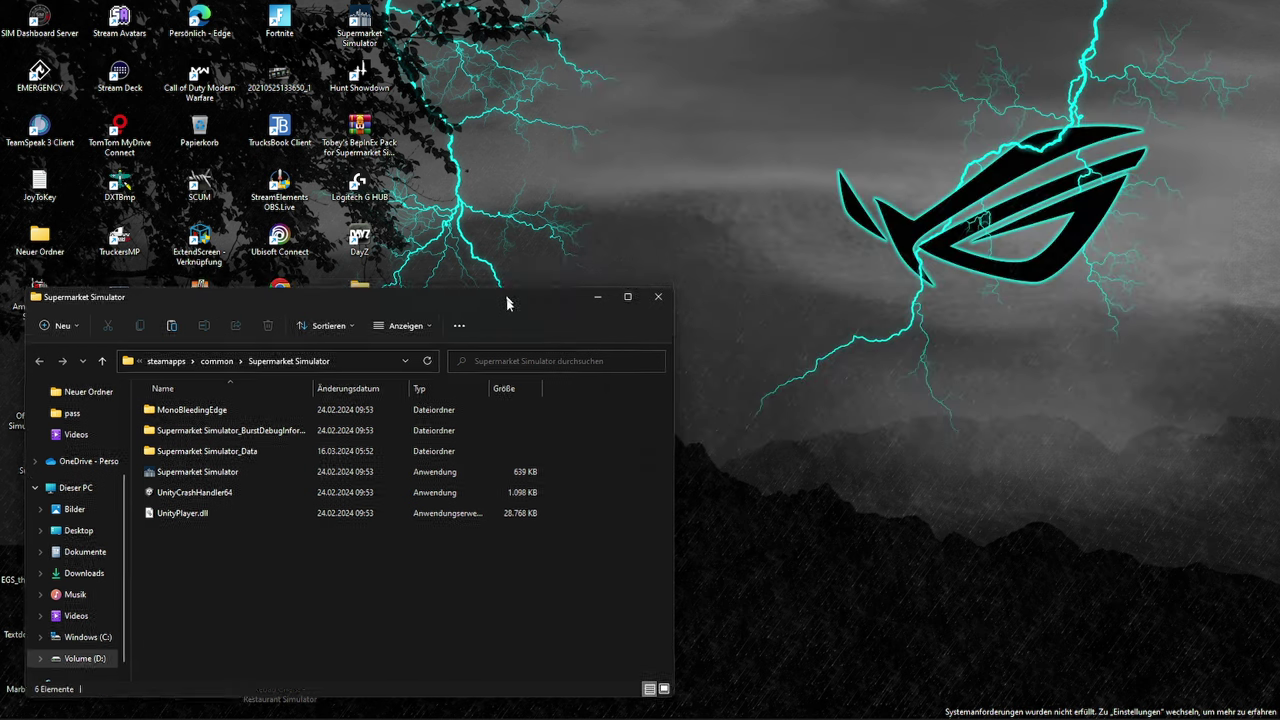
left_click_drag(507, 290, 917, 141)
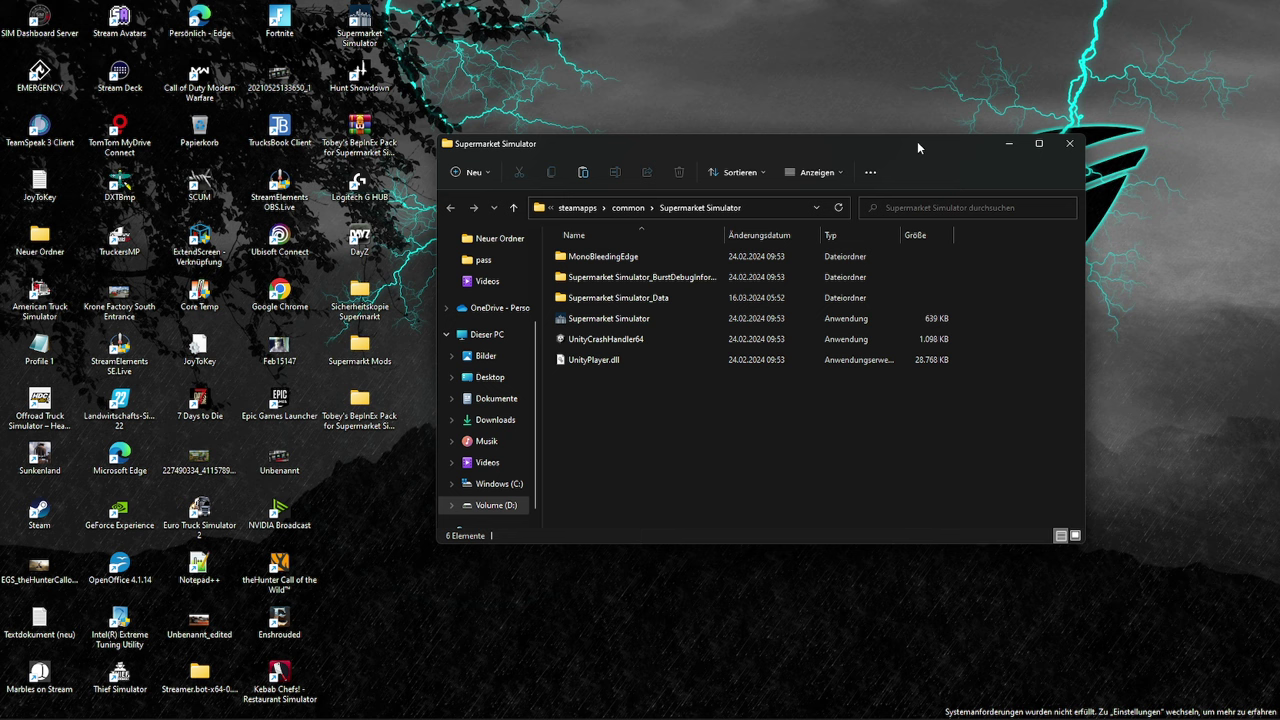
right_click(363, 401)
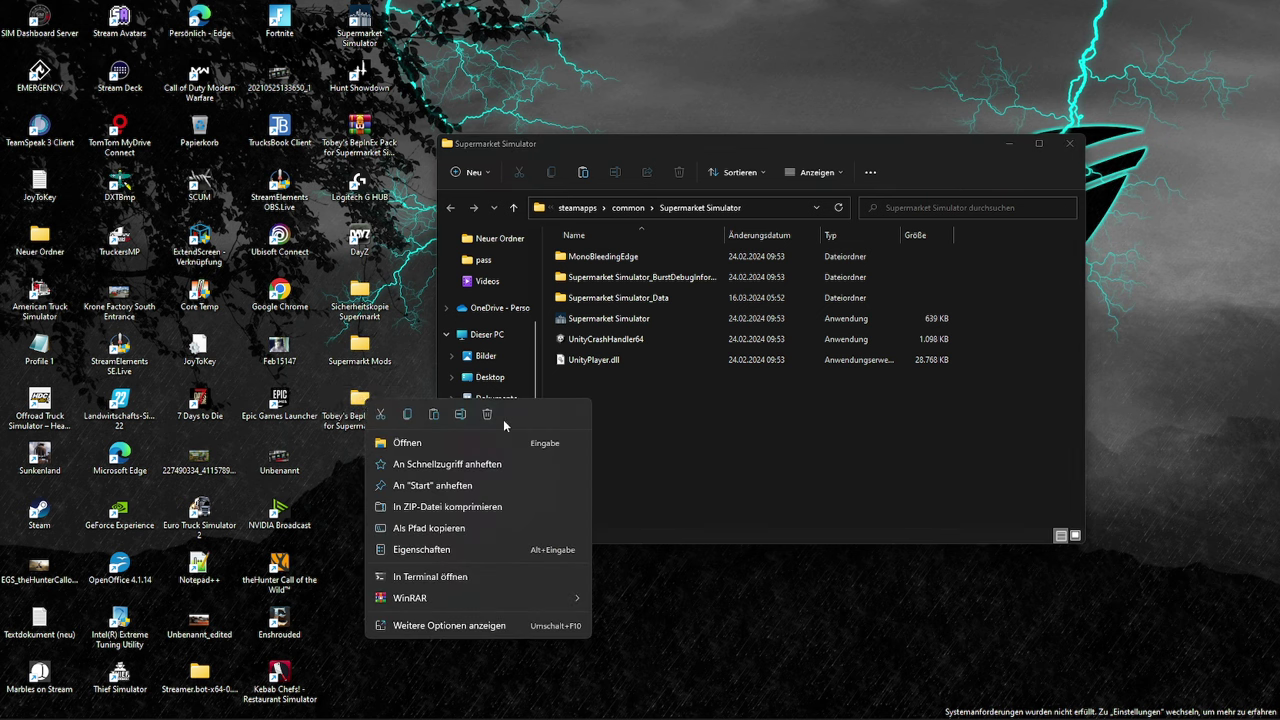
left_click(492, 423)
Extract the Tobey's BepInEx Pack archive with WinRAR into its own desktop folder and open that folder below the game folder's file list
right_click(356, 131)
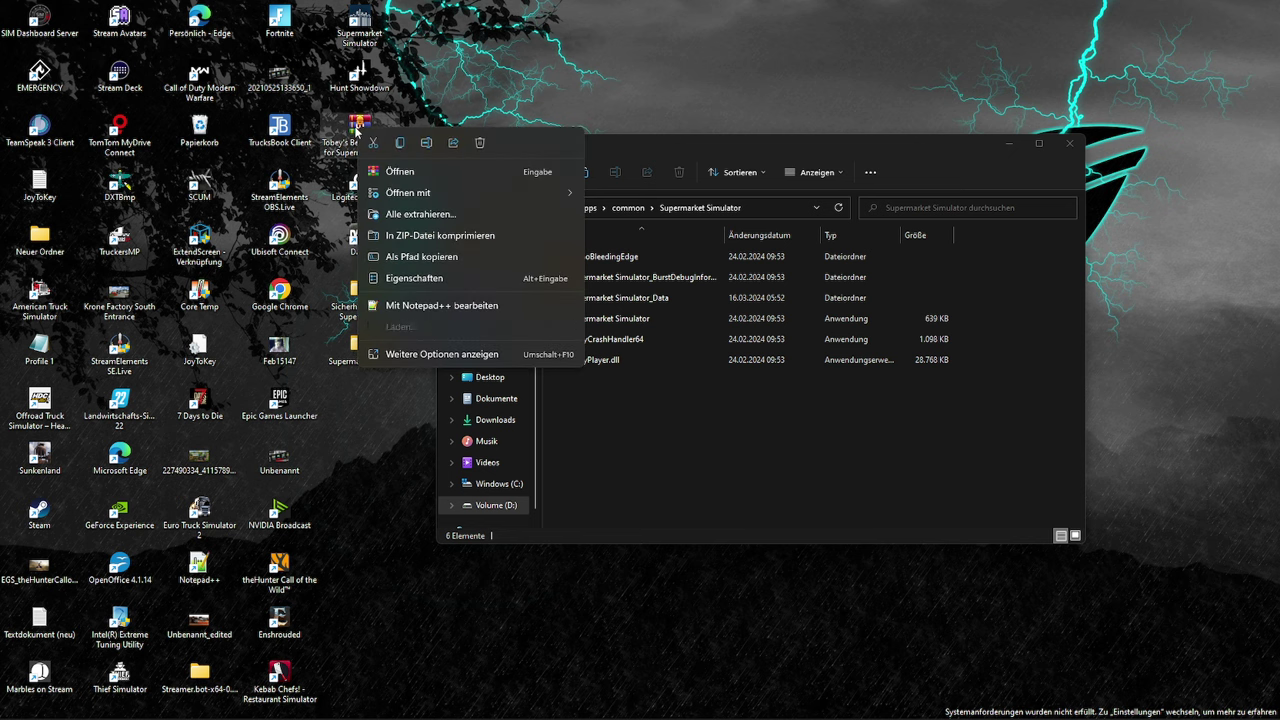
mouse_move(459, 322)
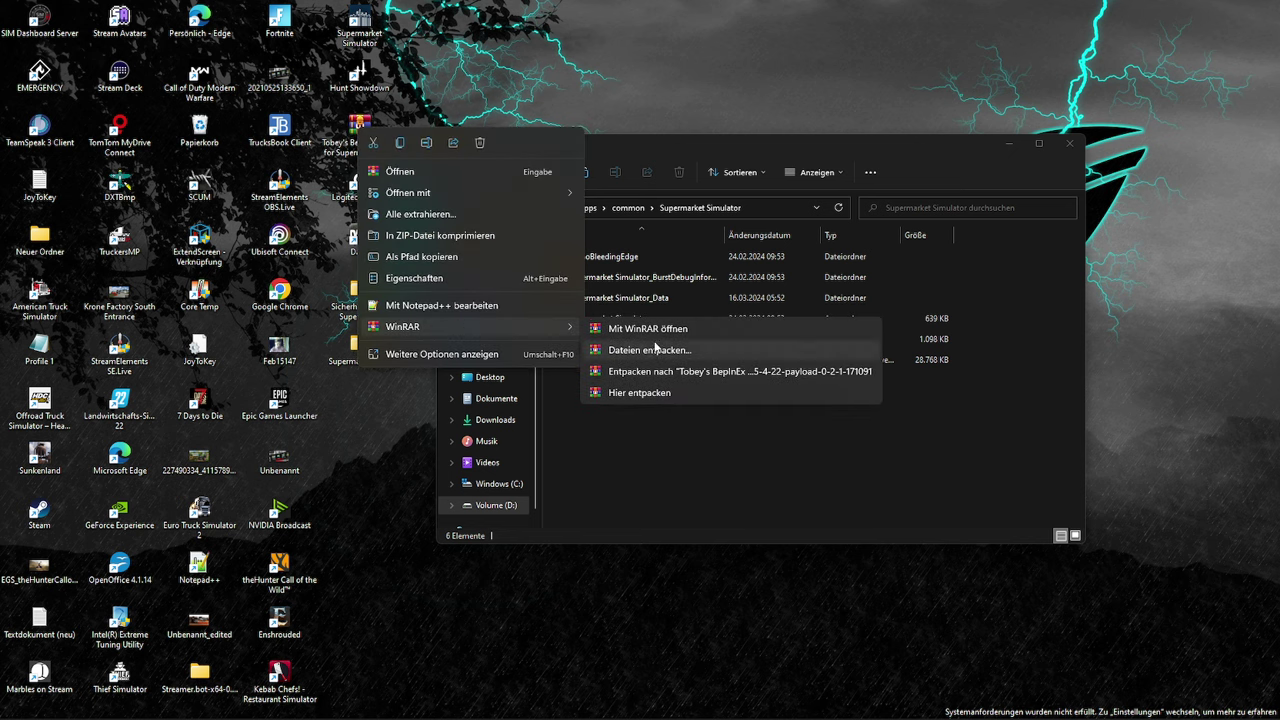
left_click(649, 375)
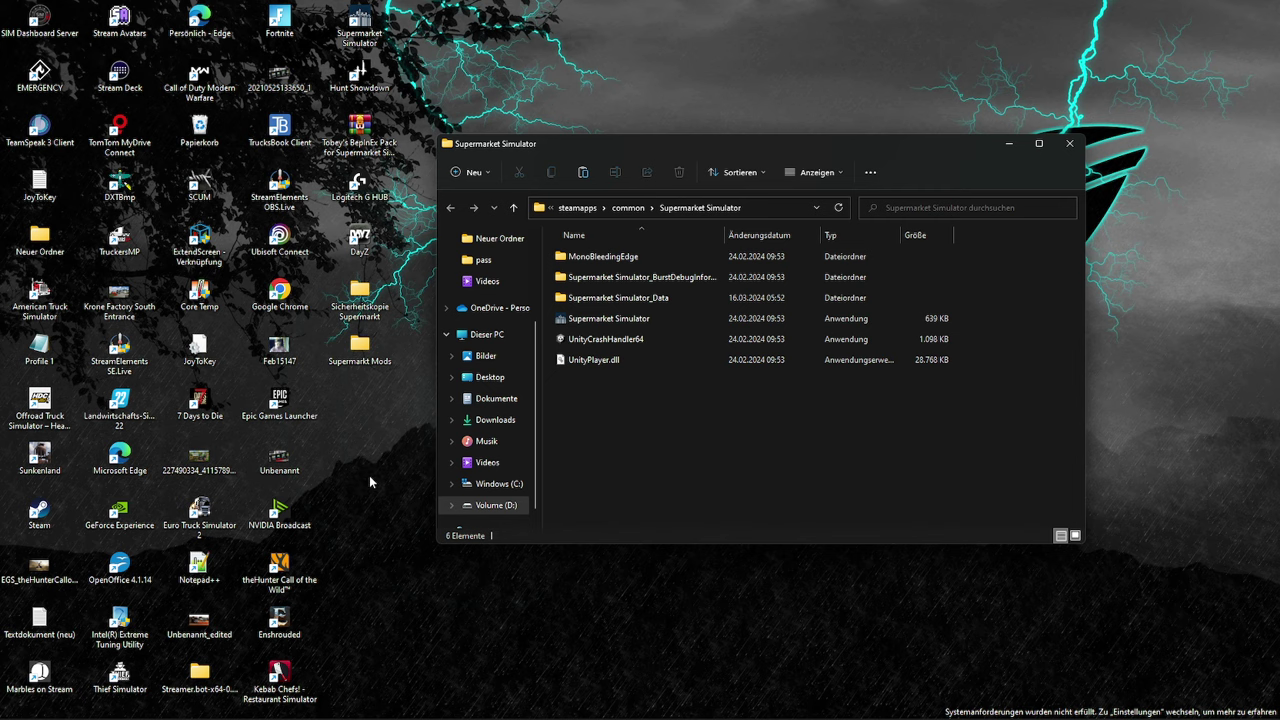
left_click_drag(55, 32, 377, 484)
double_click(355, 410)
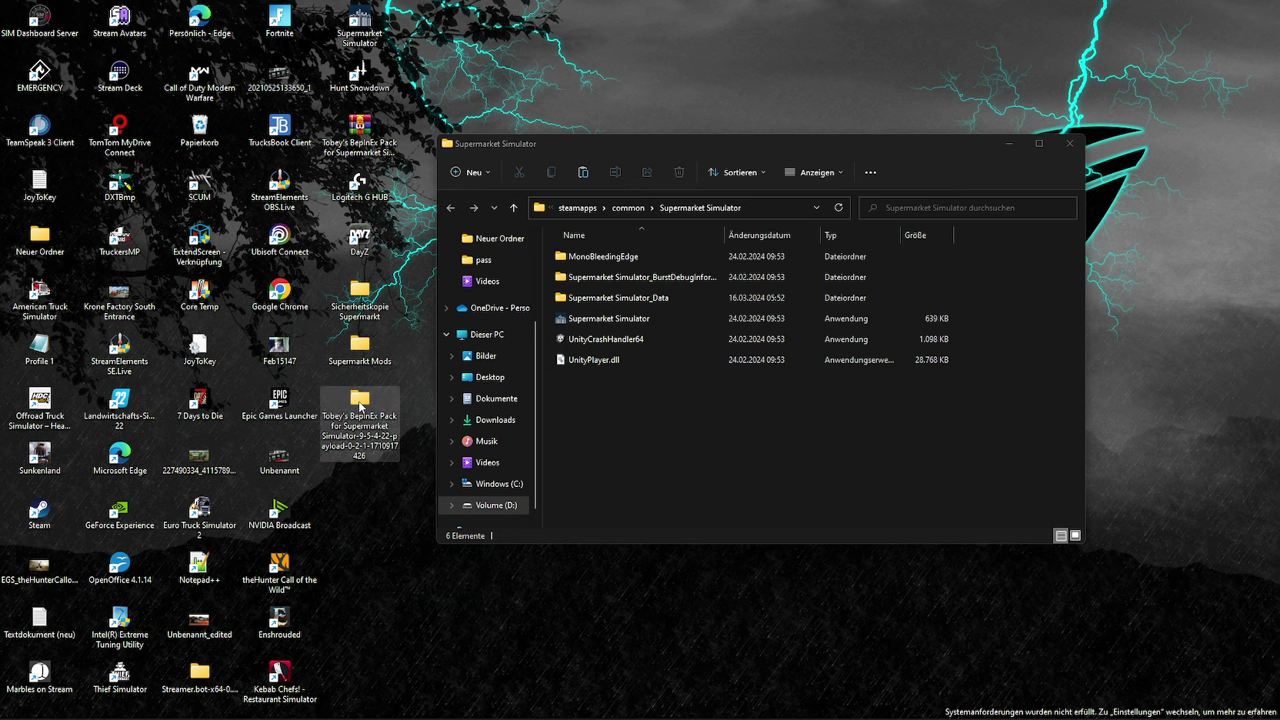
left_click_drag(793, 163, 626, 444)
Copy BepInEx, MLLoader, changelog, doorstop_config and winhttp.dll from the pack folder into the Supermarket Simulator game folder
left_click_drag(496, 685, 394, 548)
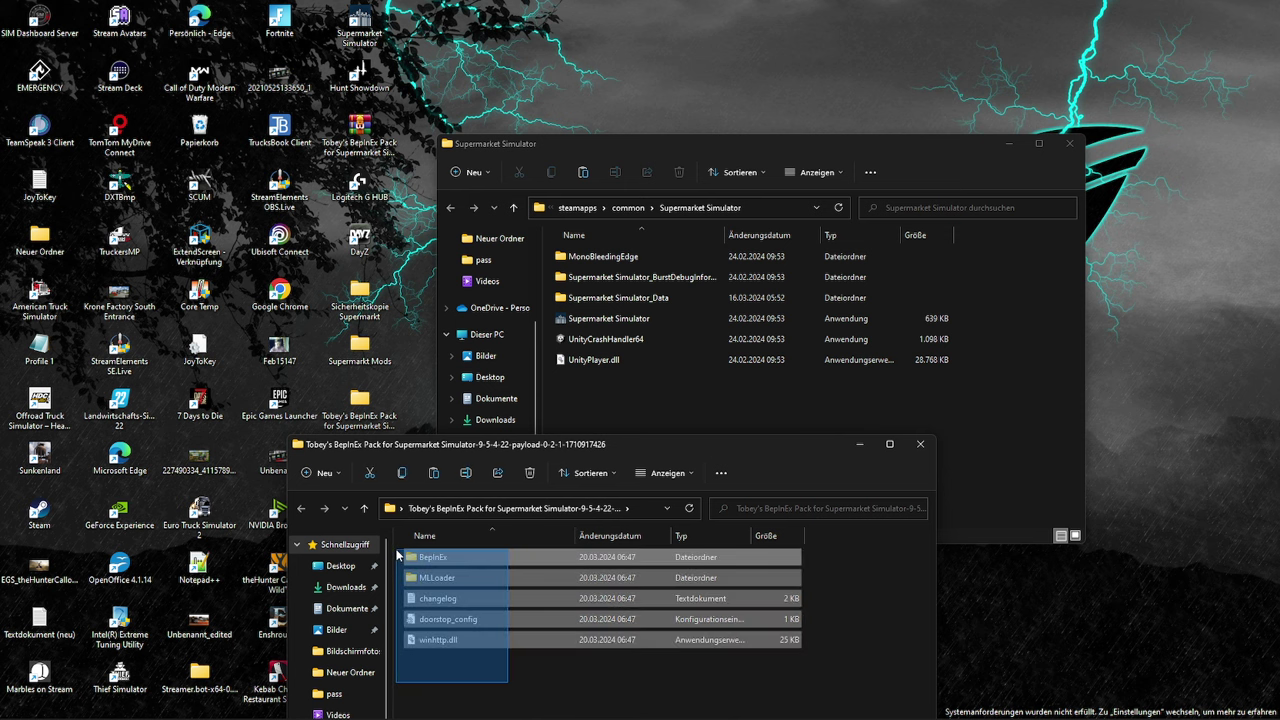
left_click_drag(457, 606, 623, 546)
left_click_drag(623, 396, 608, 419)
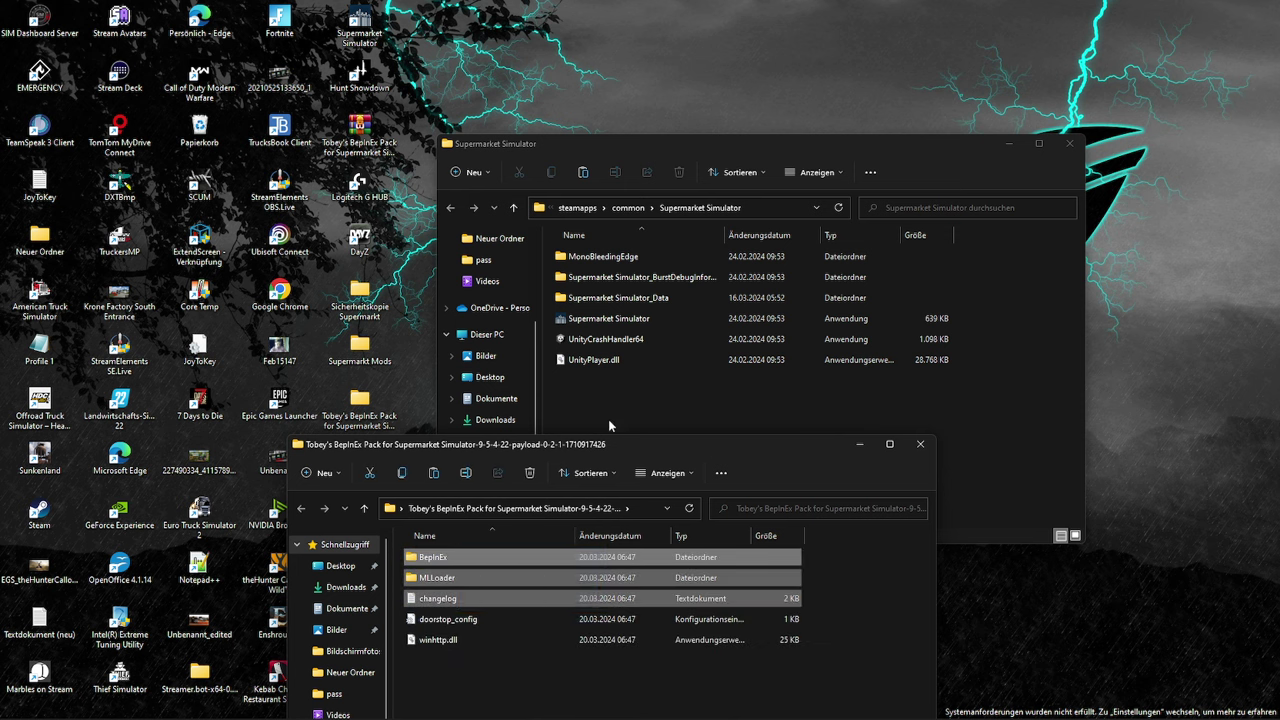
left_click_drag(533, 668, 584, 407)
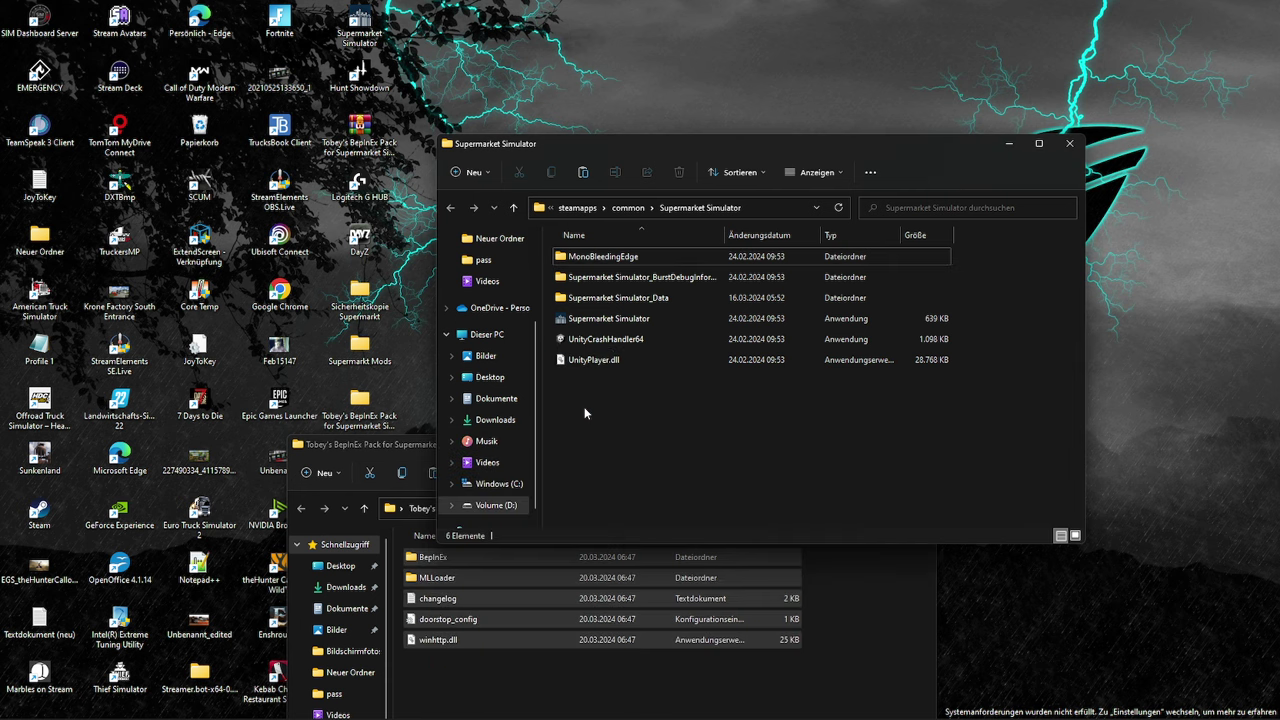
left_click(604, 490)
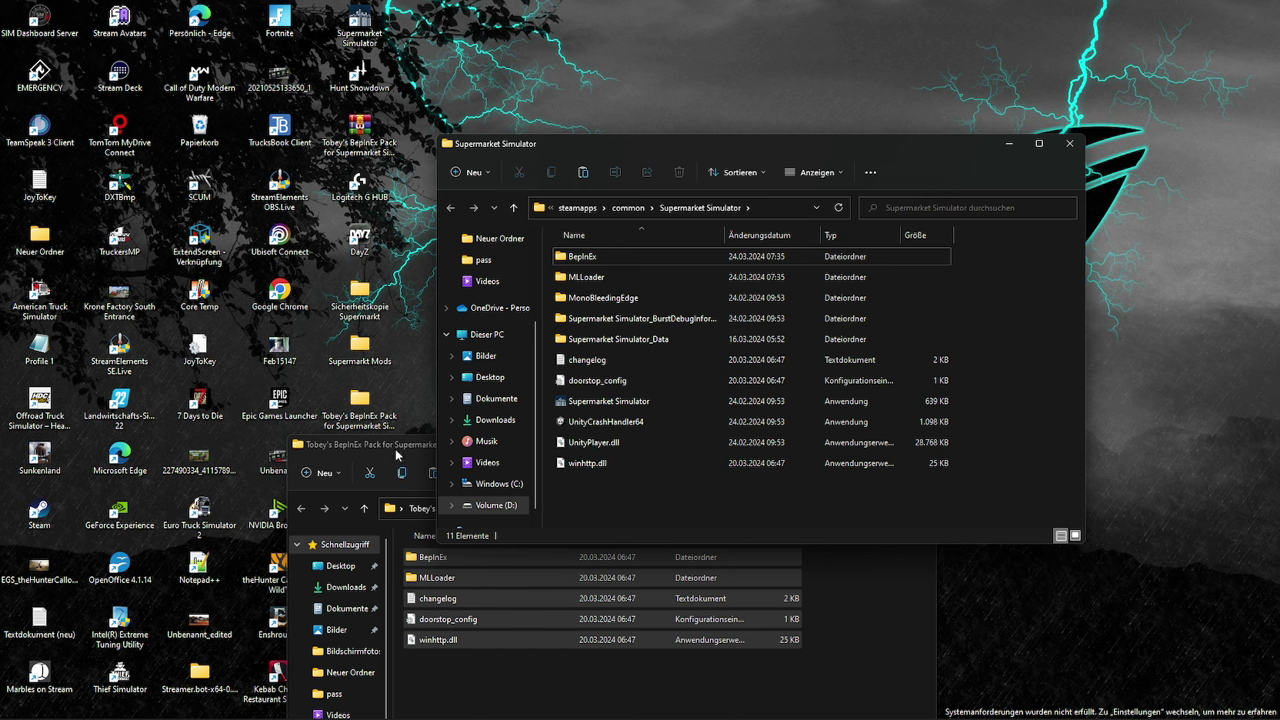
Close the BepInEx Pack folder window and move the game folder window clear of the desktop icons
left_click(838, 583)
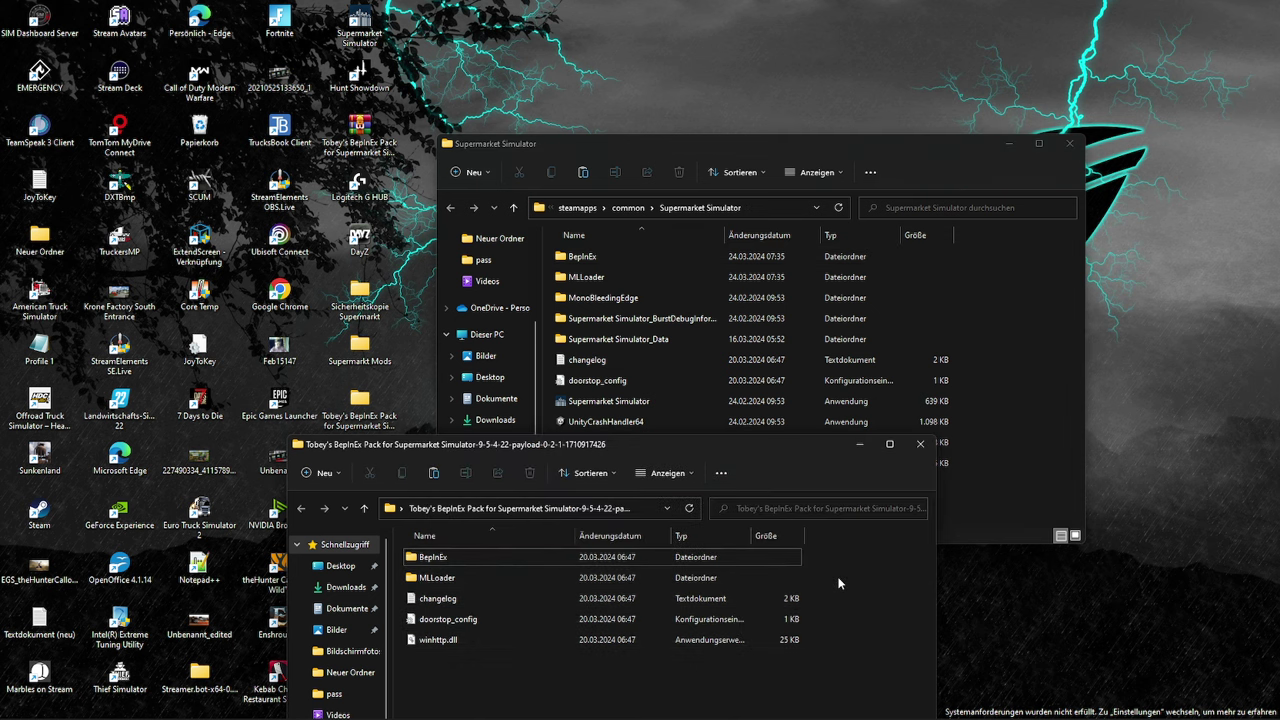
left_click(919, 445)
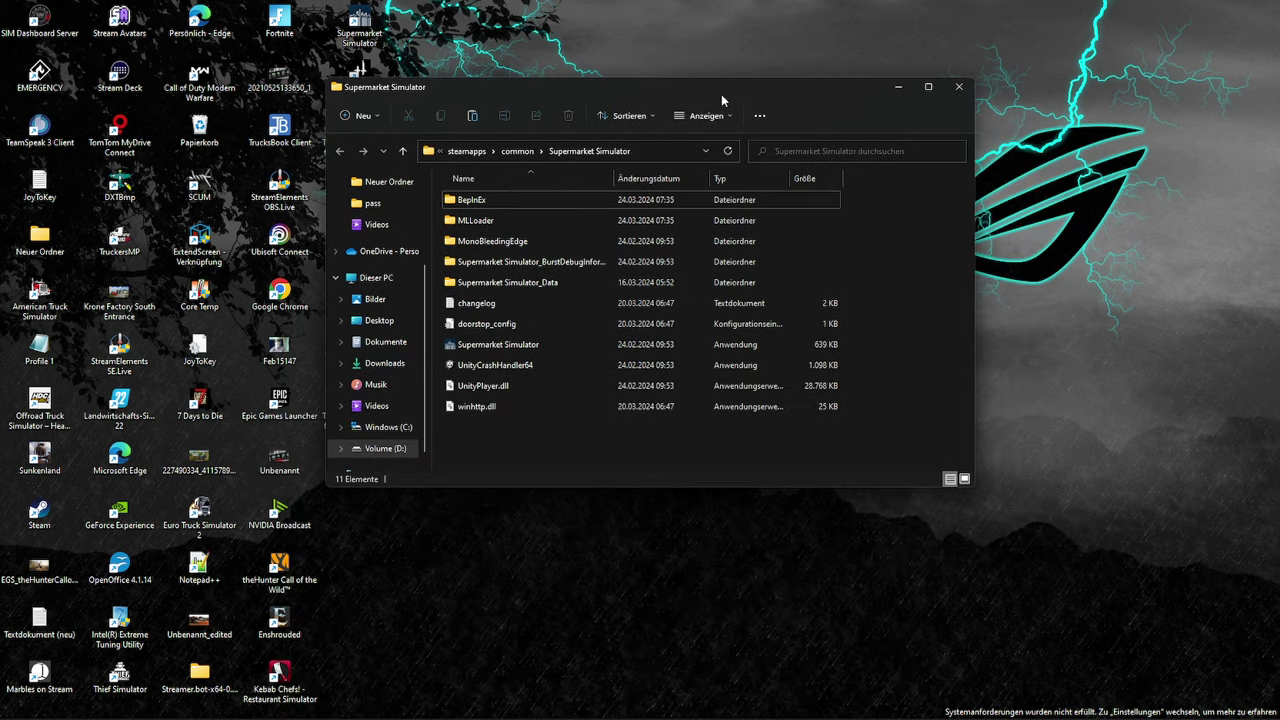
left_click_drag(828, 150, 880, 75)
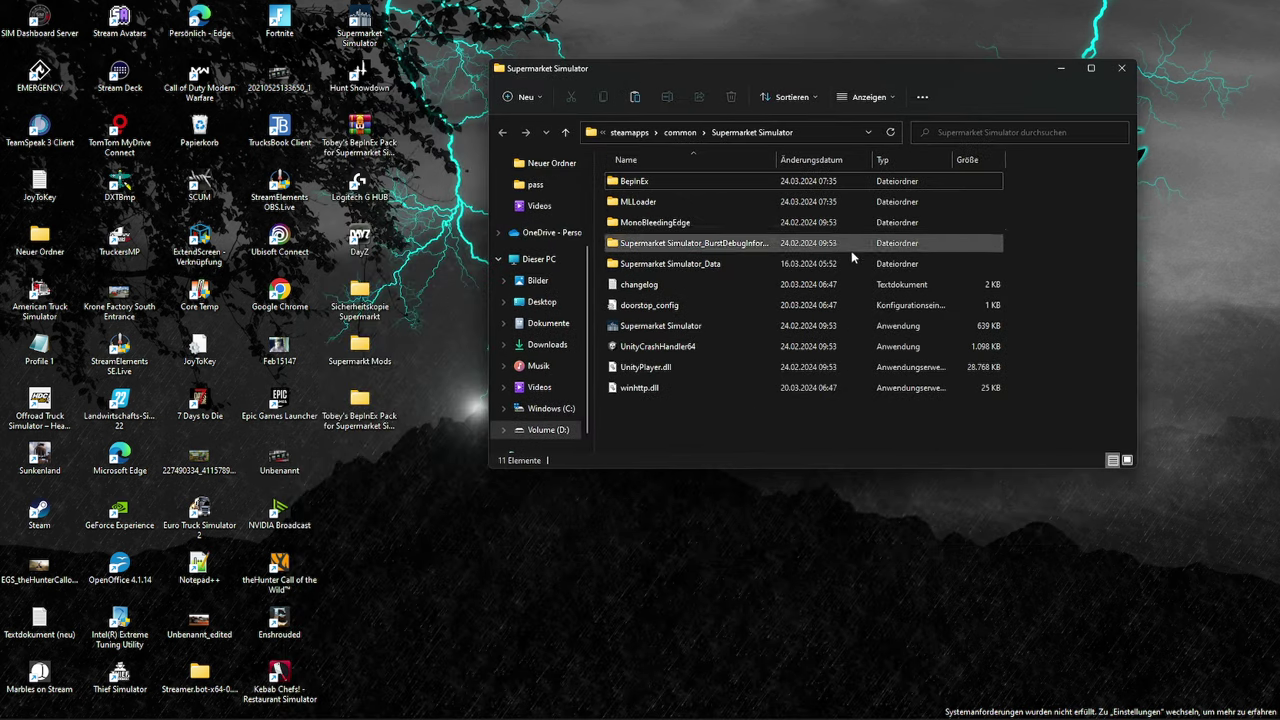
Launch Supermarket Simulator from the desktop, continue the existing game, save it and quit to the desktop
double_click(373, 30)
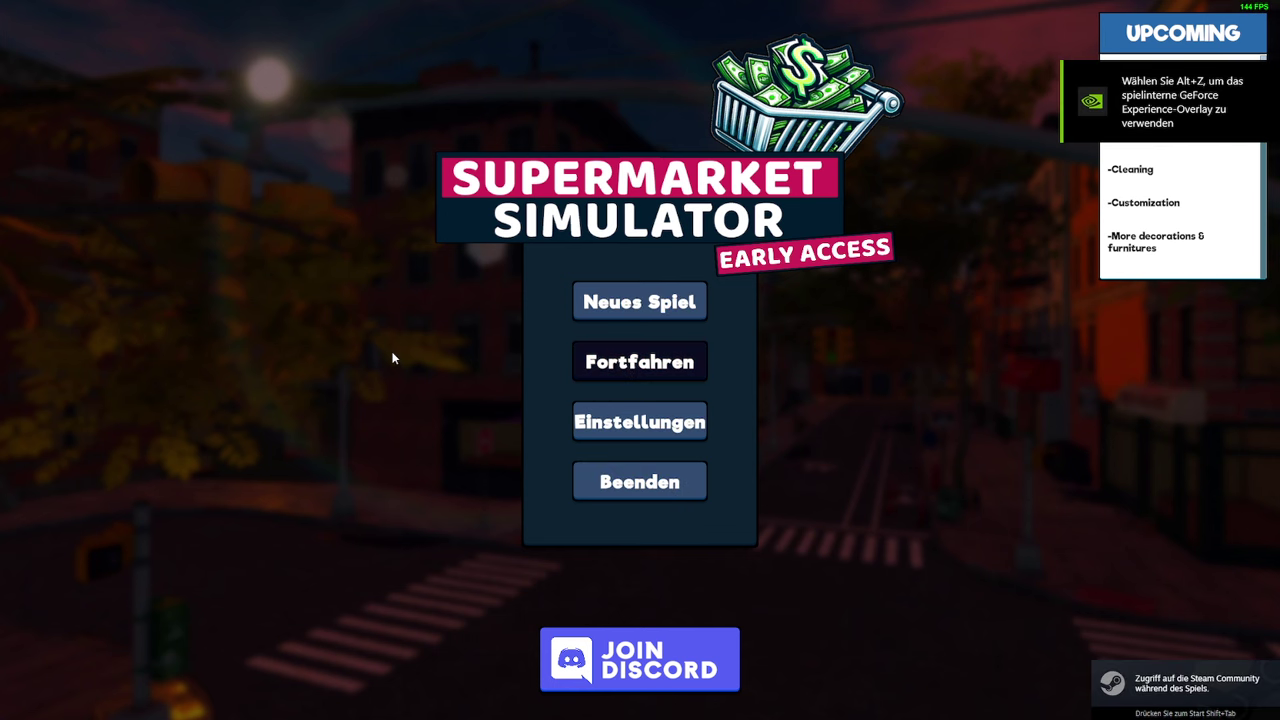
left_click(639, 362)
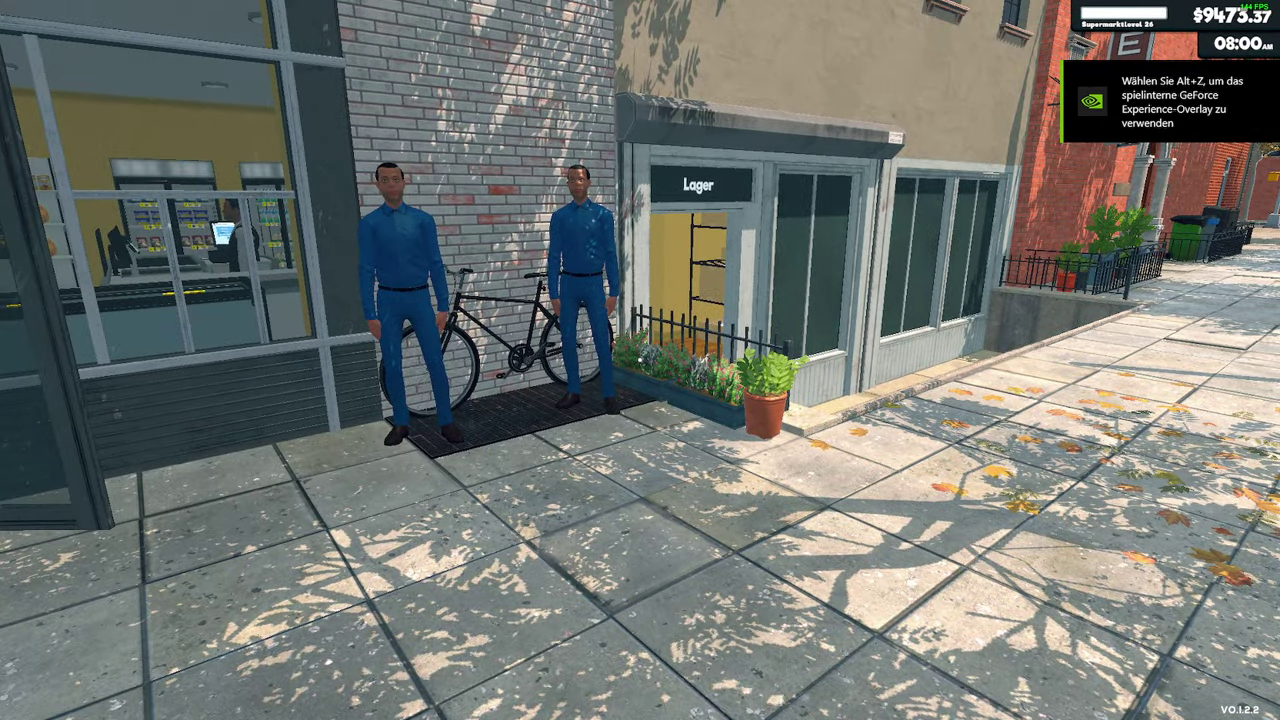
key("Escape")
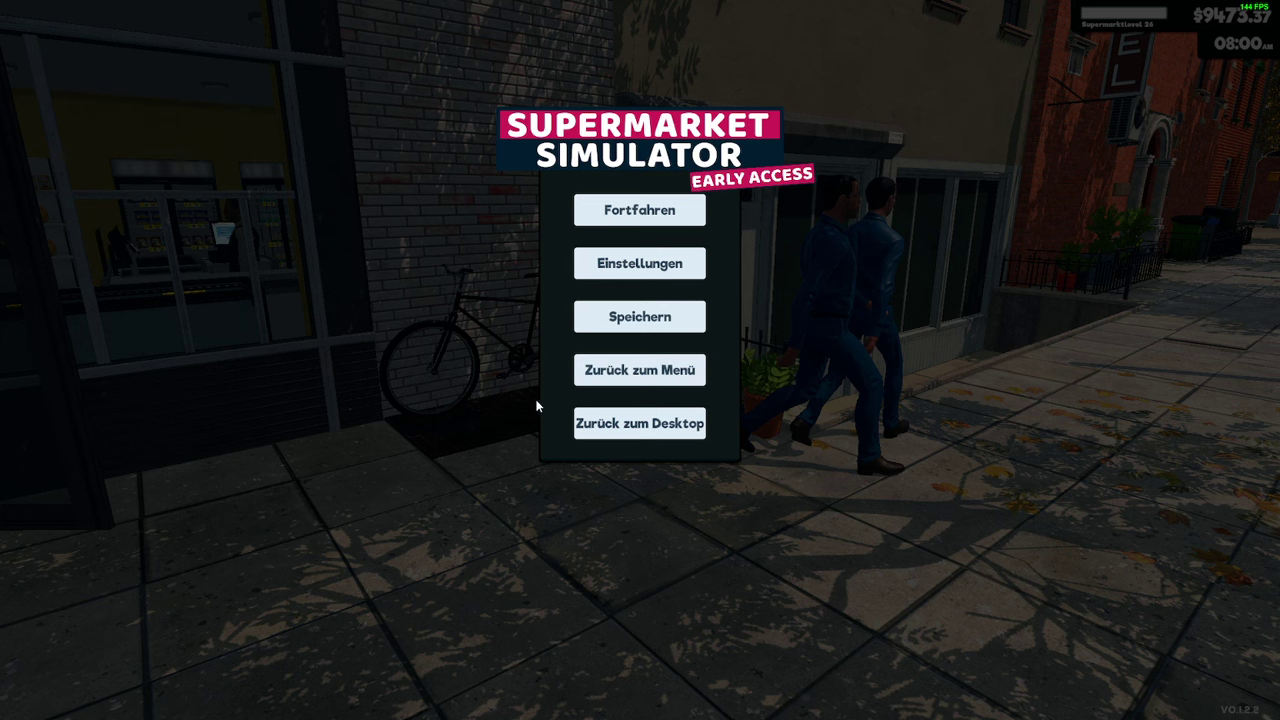
left_click(648, 322)
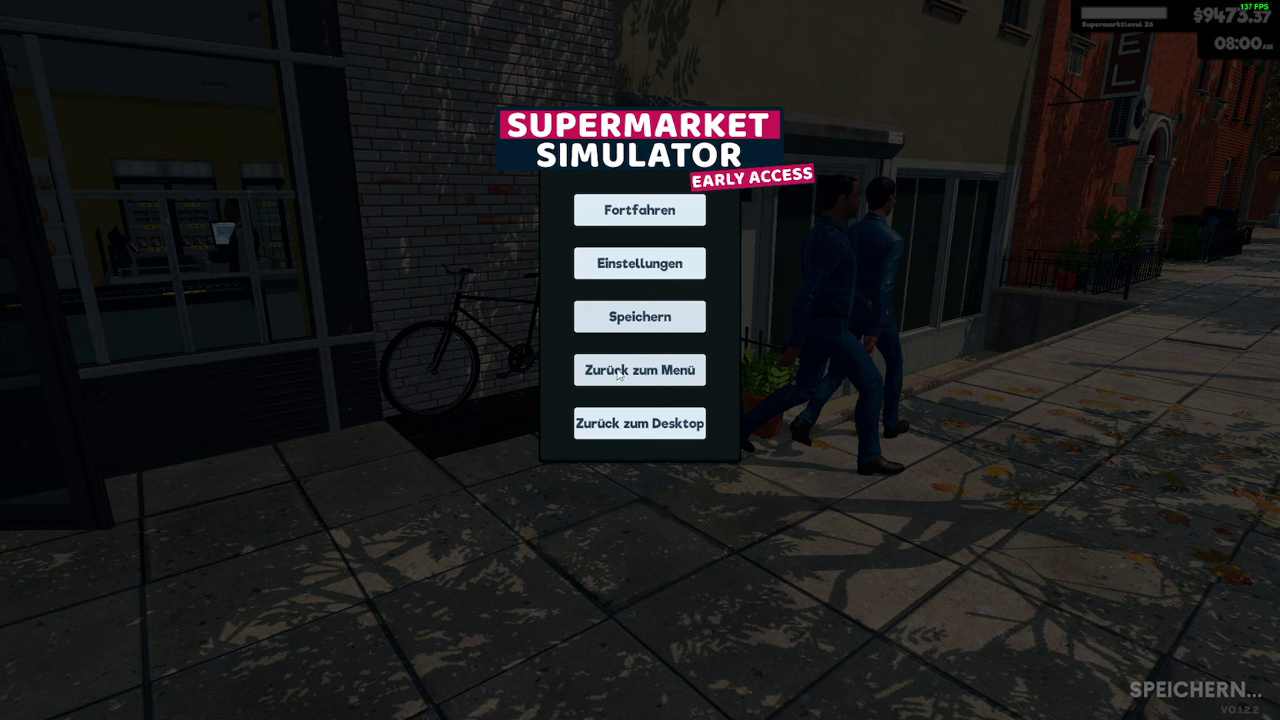
left_click(609, 423)
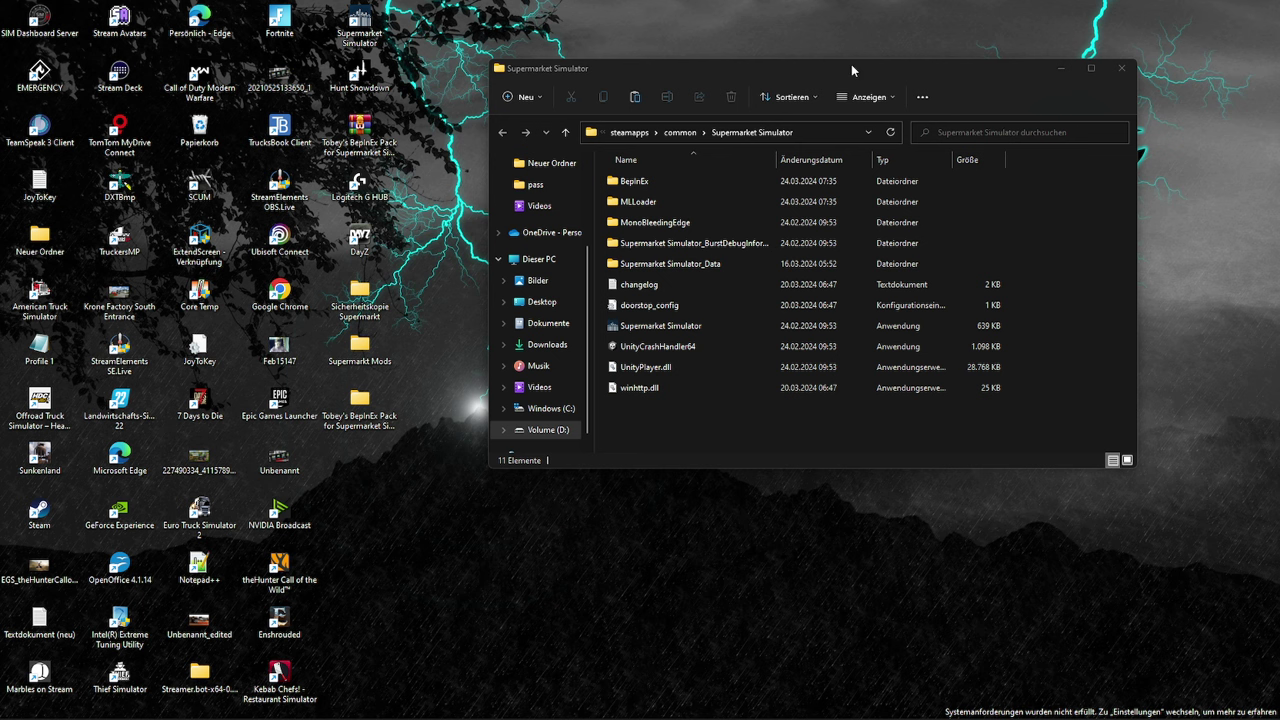
Check the contents of the BepInEx folder inside the game folder, return to the game folder and move its window off the desktop icons
left_click_drag(852, 73, 427, 108)
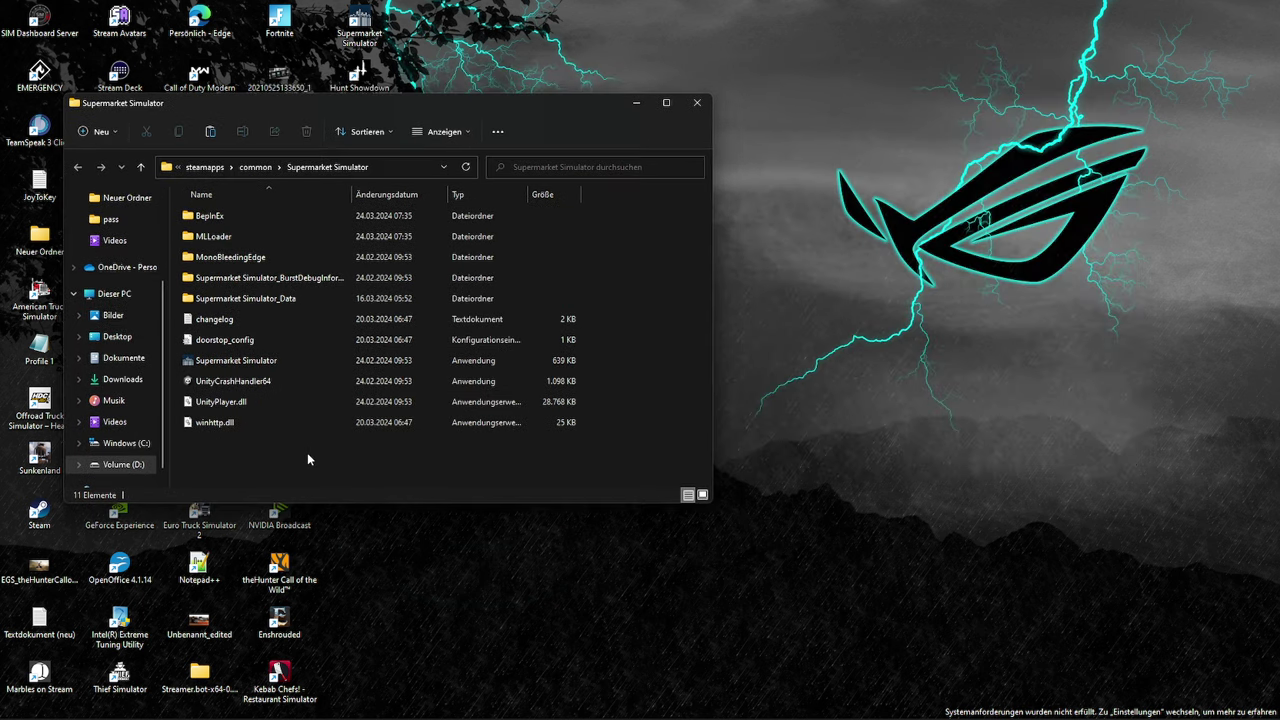
left_click(249, 225)
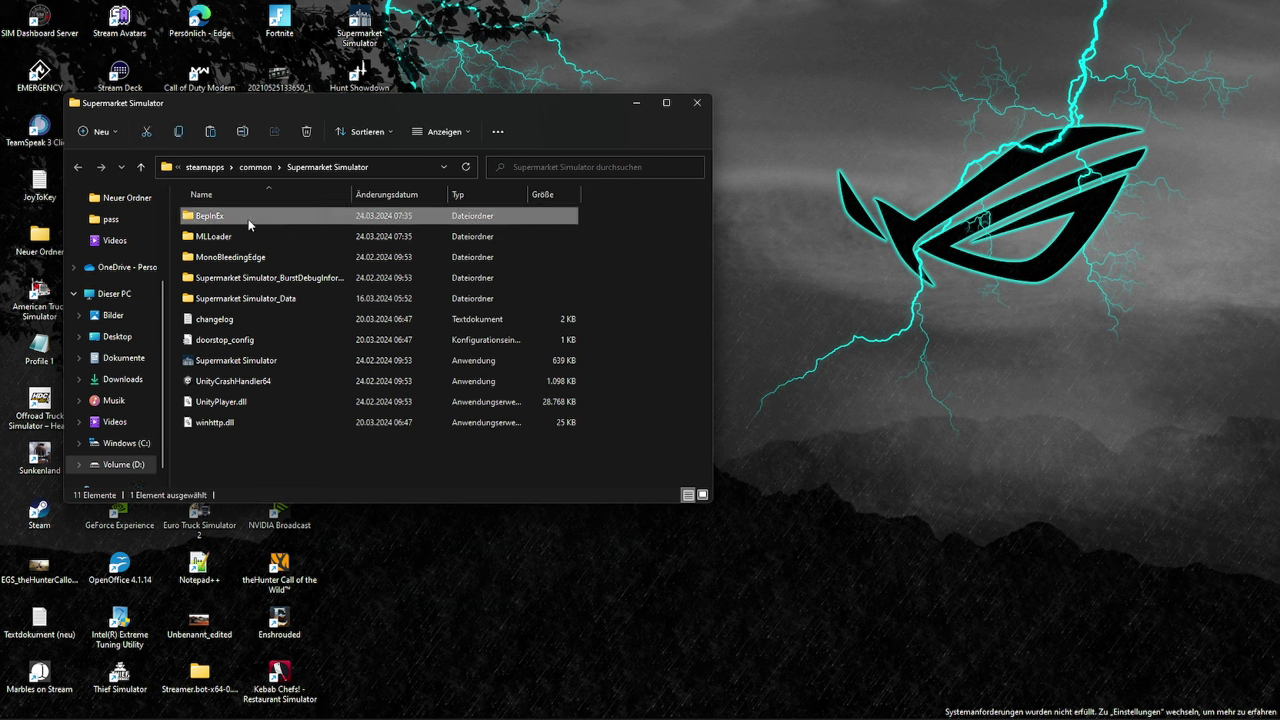
double_click(249, 225)
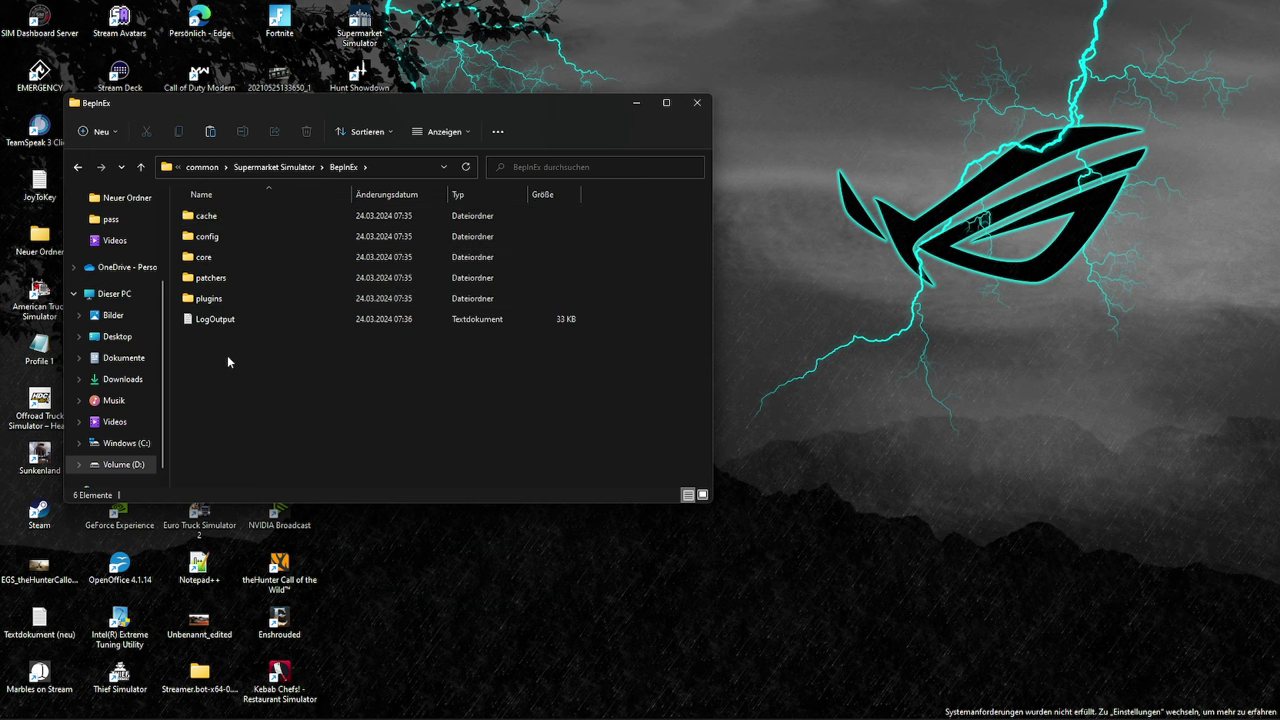
key("alt+Left")
left_click_drag(511, 103, 927, 98)
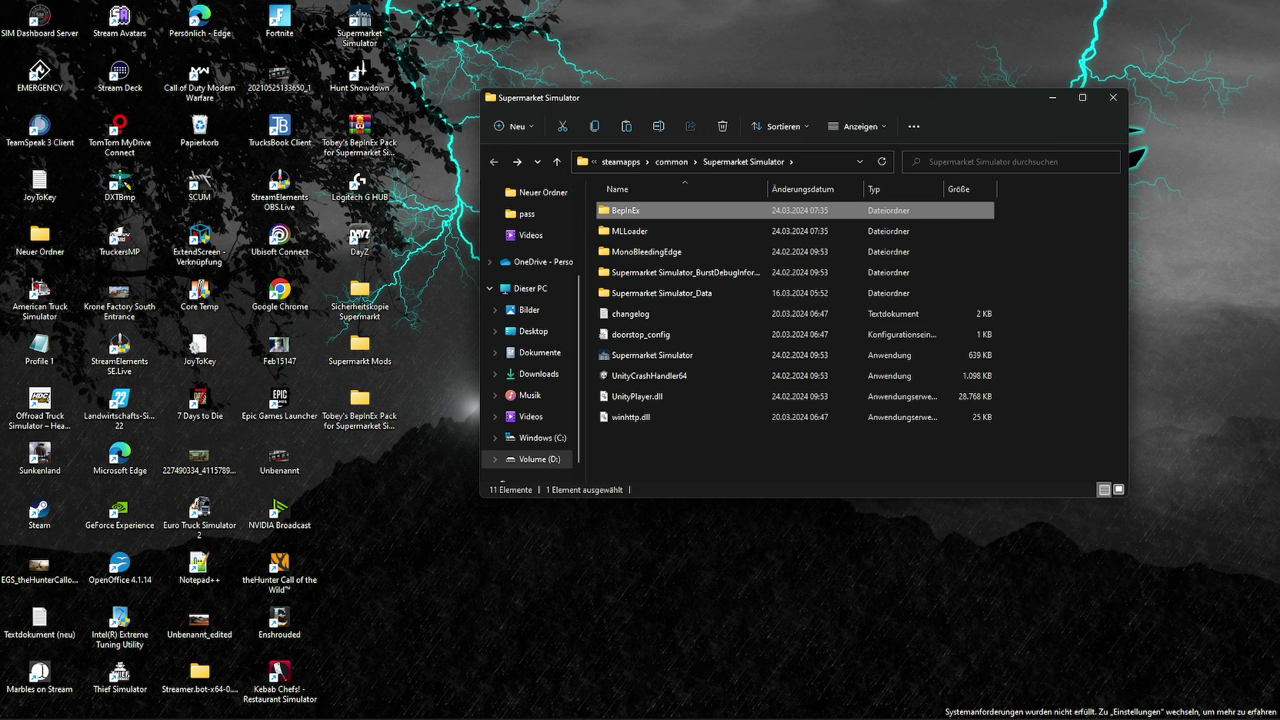
Switch to Chrome and look over the Tragbarer Scanner mod page on Nexus Mods
mouse_move(669, 686)
left_click(743, 705)
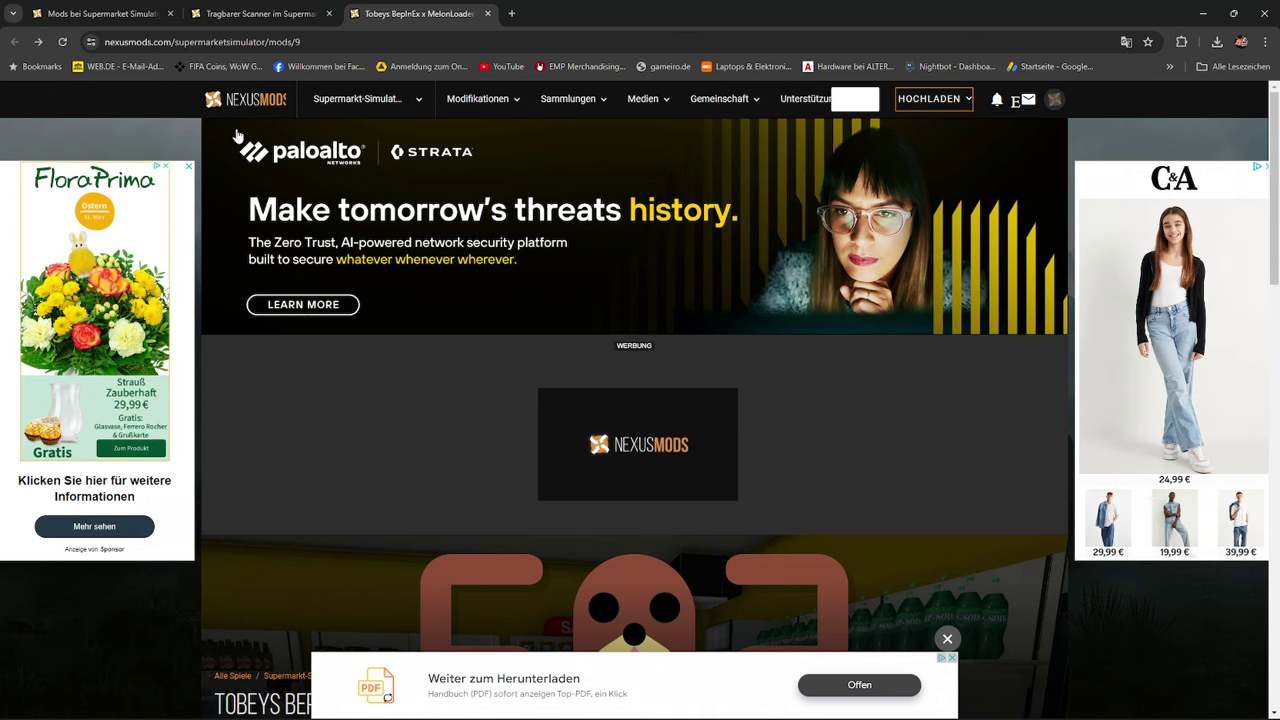
left_click(260, 13)
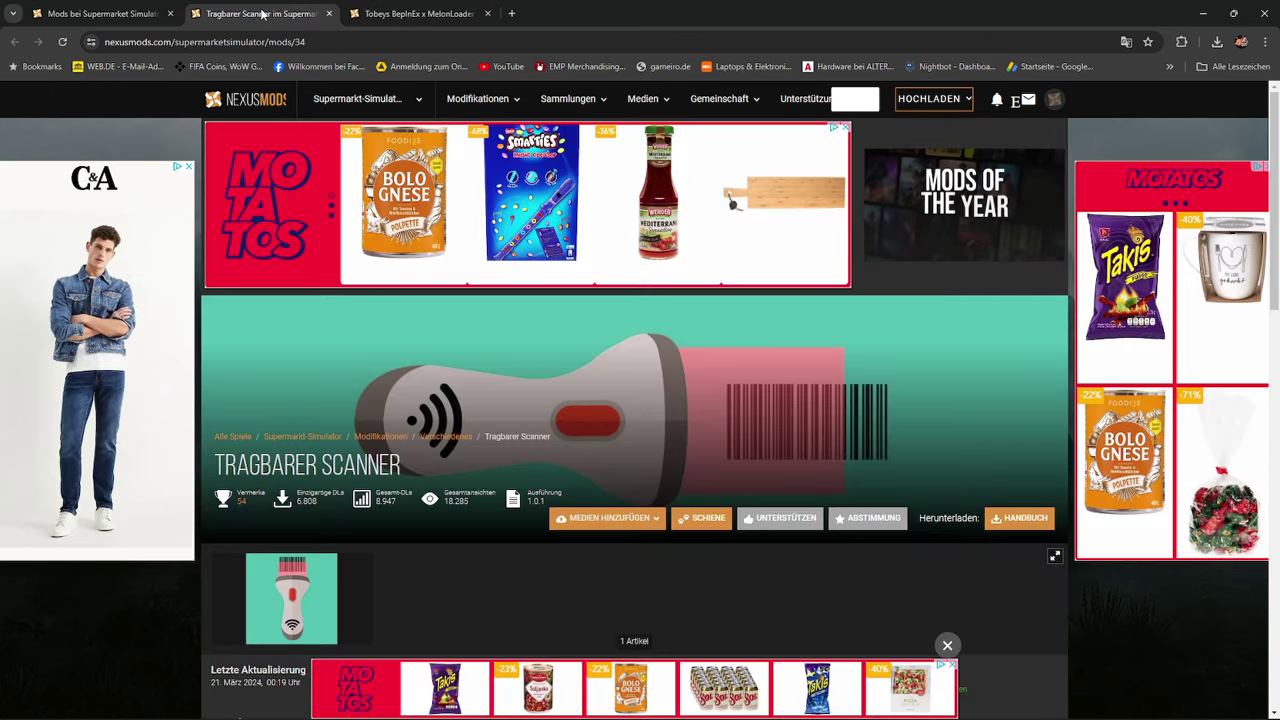
scroll(295, 376, "down", 5)
scroll(294, 380, "up", 5)
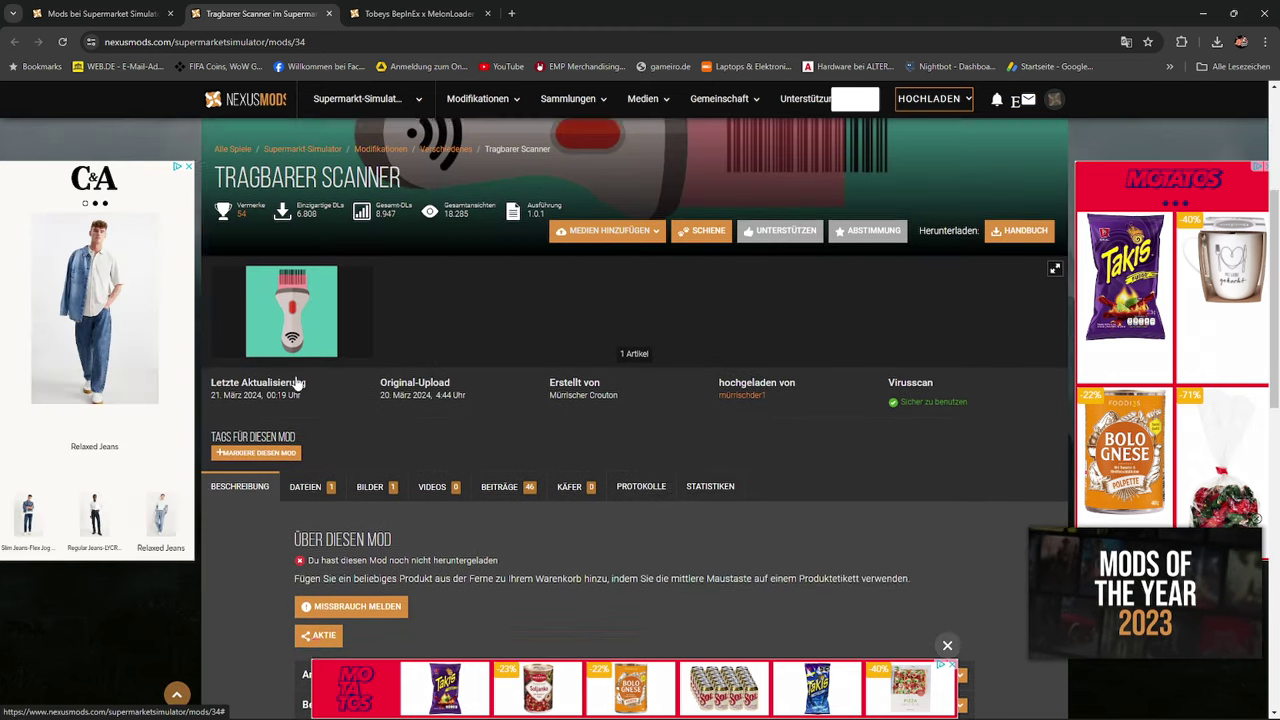
scroll(323, 365, "down", 3)
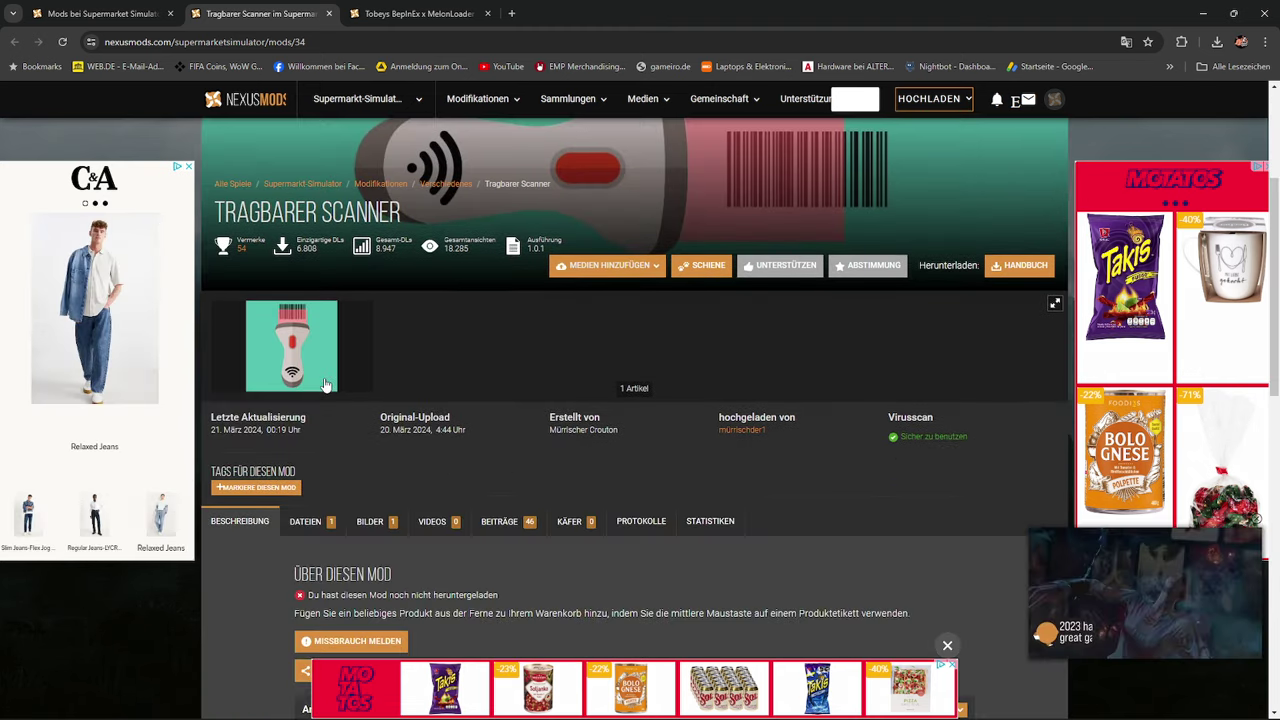
scroll(325, 362, "up", 3)
Browse the first page of the Supermarket Simulator mod list on Nexus Mods and review the available mods
left_click(110, 14)
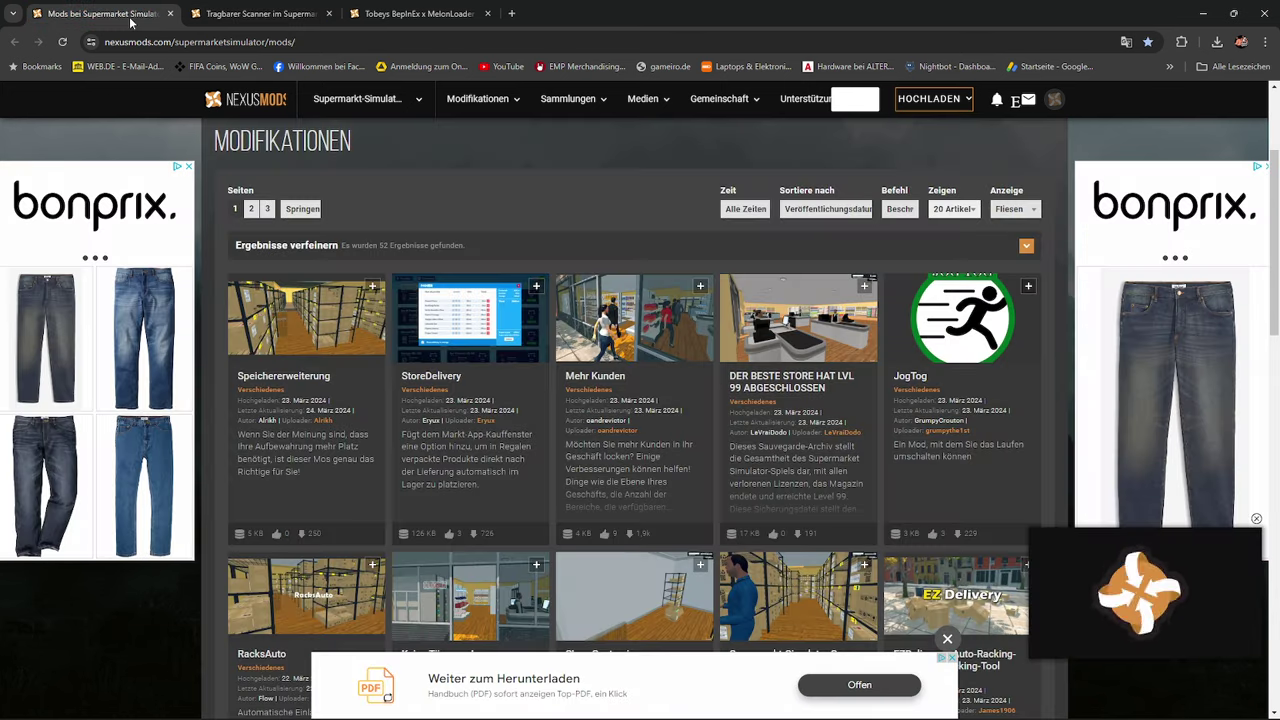
scroll(298, 398, "down", 10)
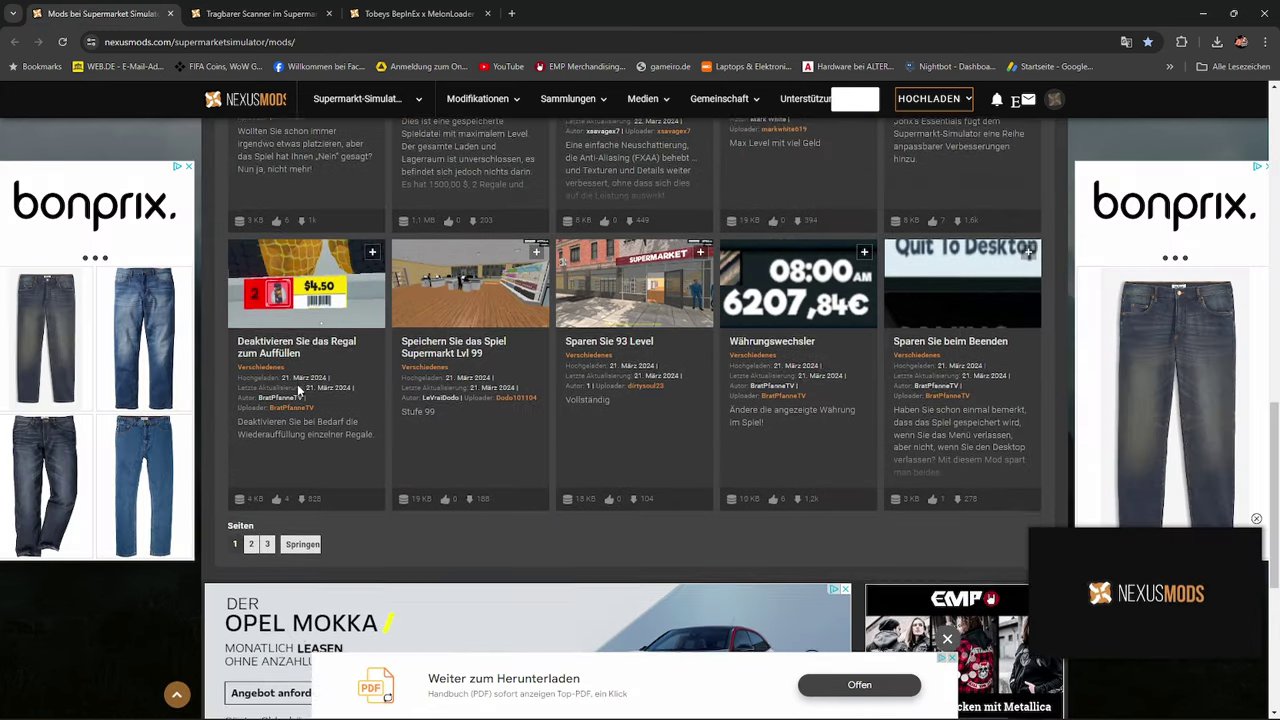
scroll(297, 384, "up", 10)
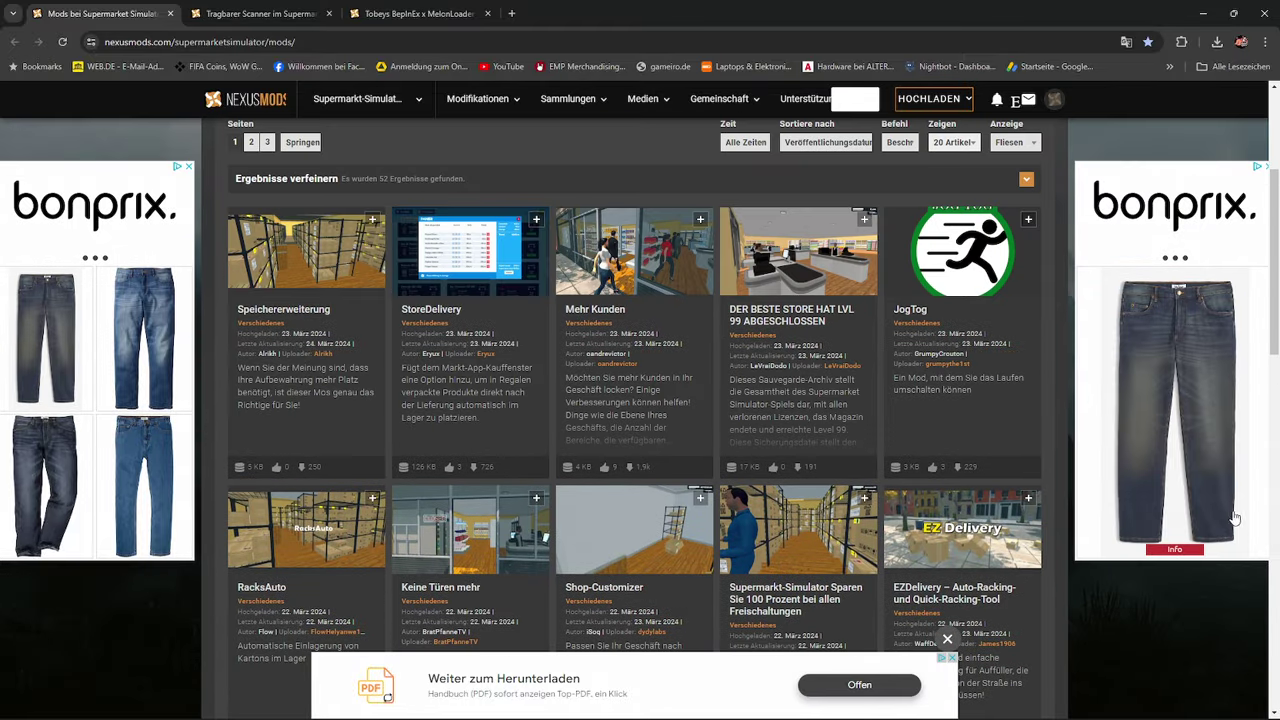
scroll(611, 428, "down", 1)
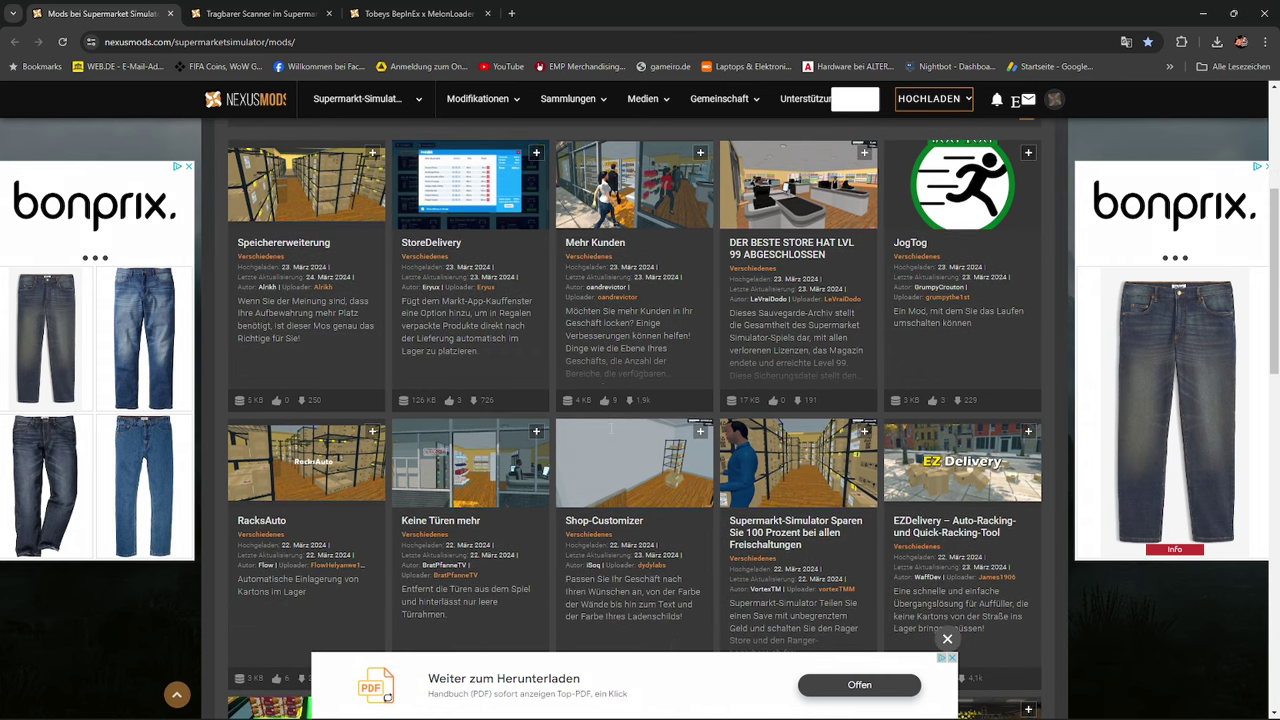
scroll(474, 476, "down", 2)
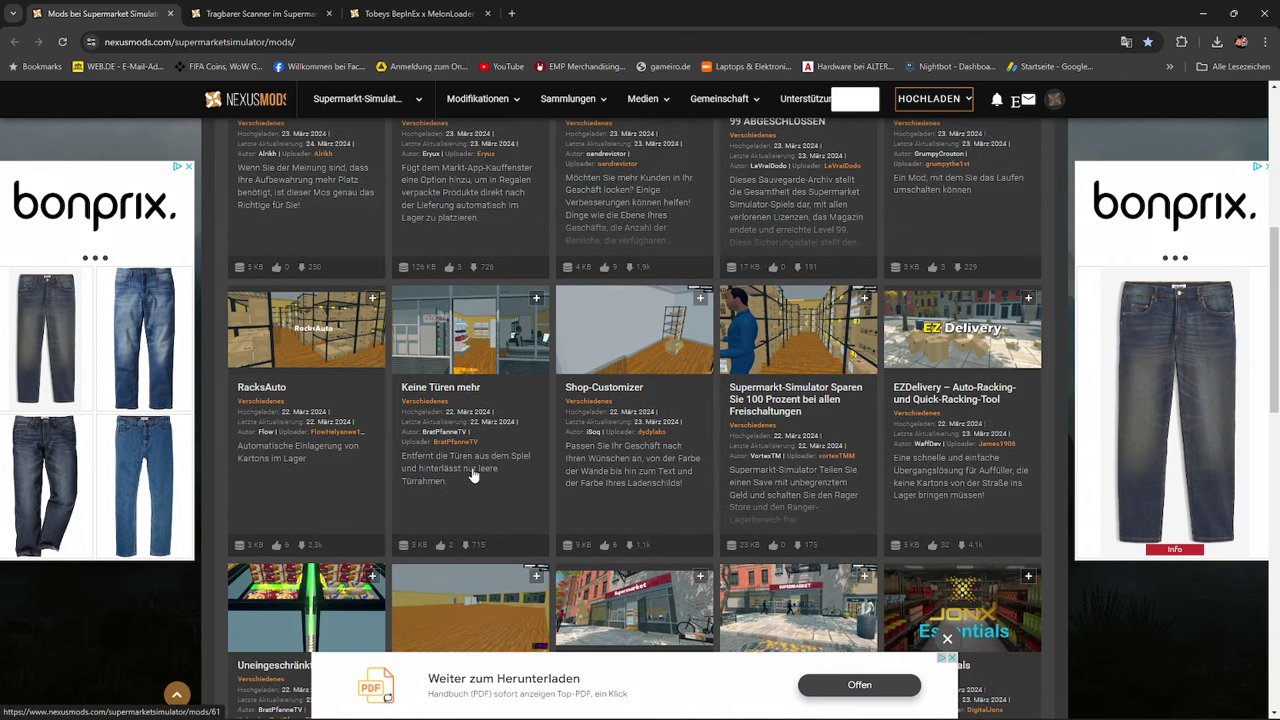
scroll(390, 395, "down", 6)
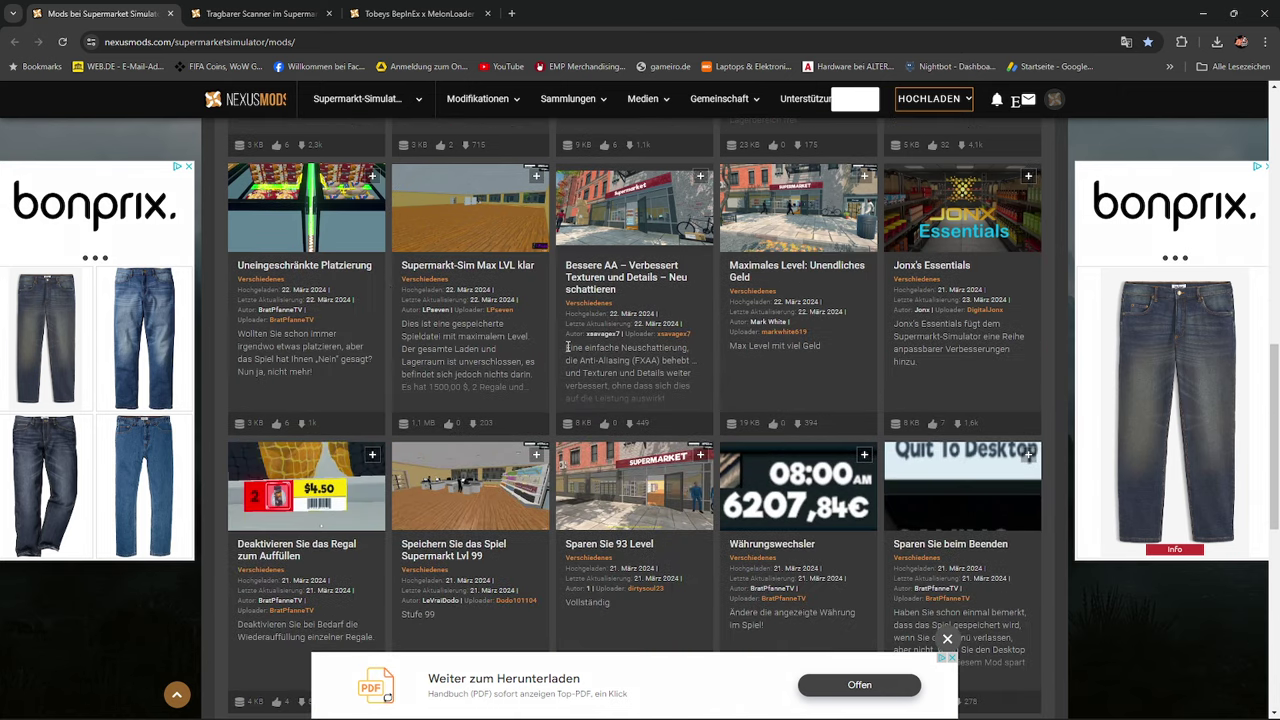
scroll(567, 347, "down", 3)
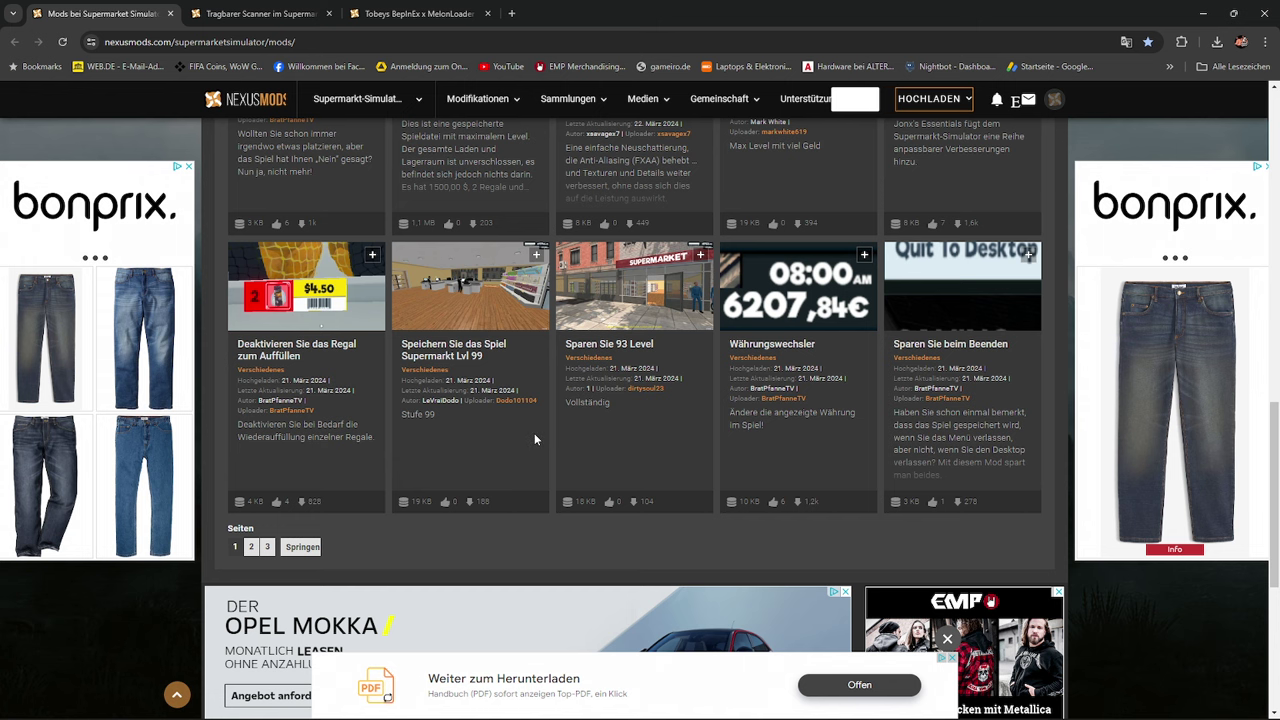
scroll(536, 432, "up", 14)
scroll(538, 415, "up", 2)
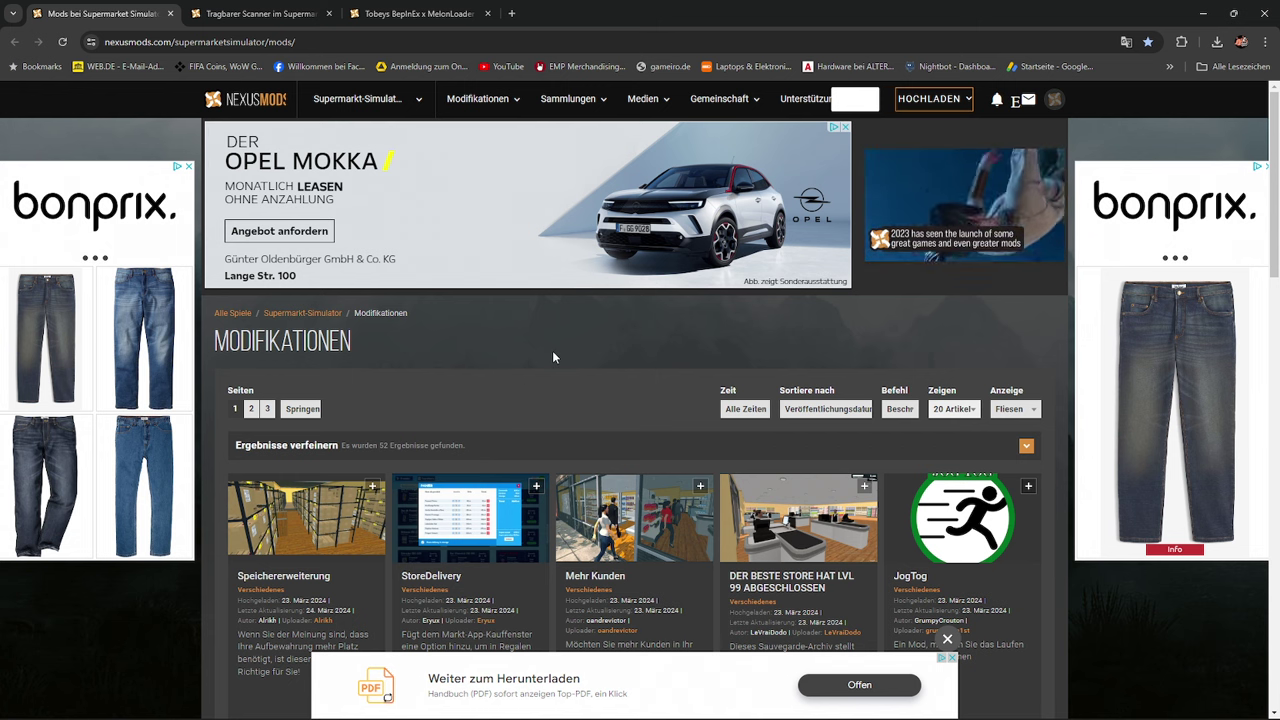
Return to the Tragbarer Scanner mod page and read its description and requirements section
left_click(260, 13)
scroll(304, 360, "down", 2)
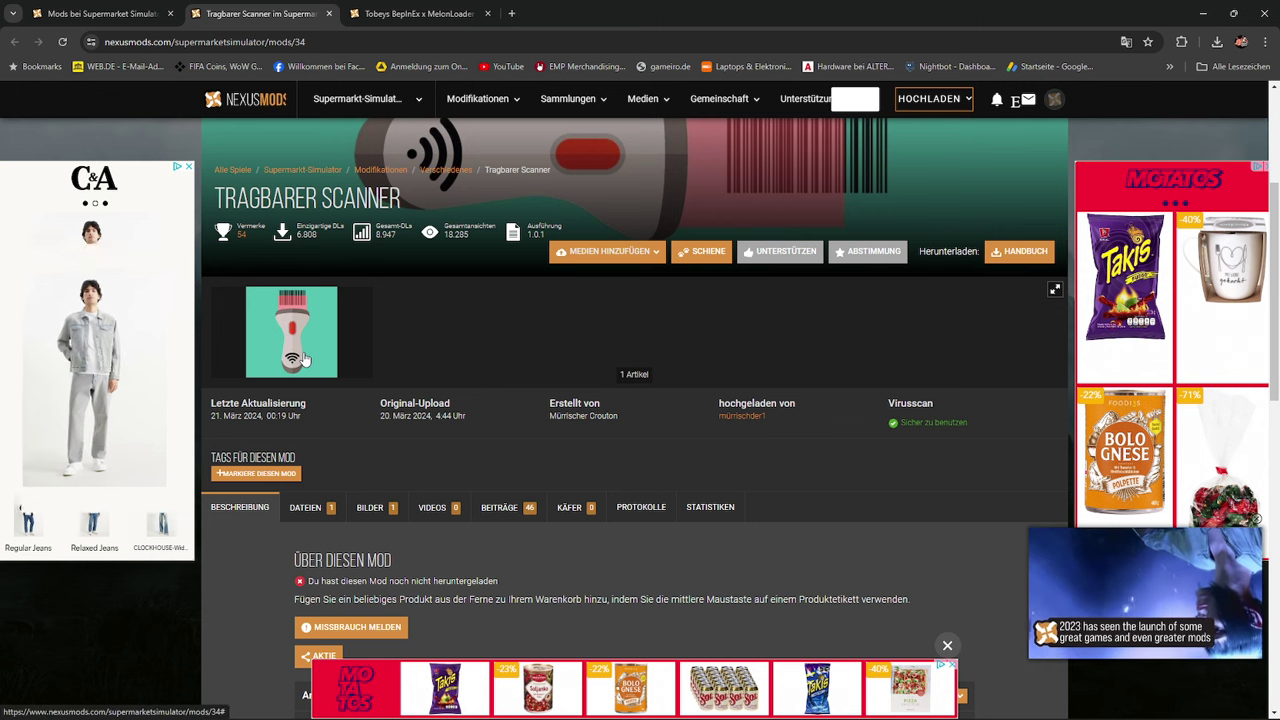
scroll(305, 352, "down", 2)
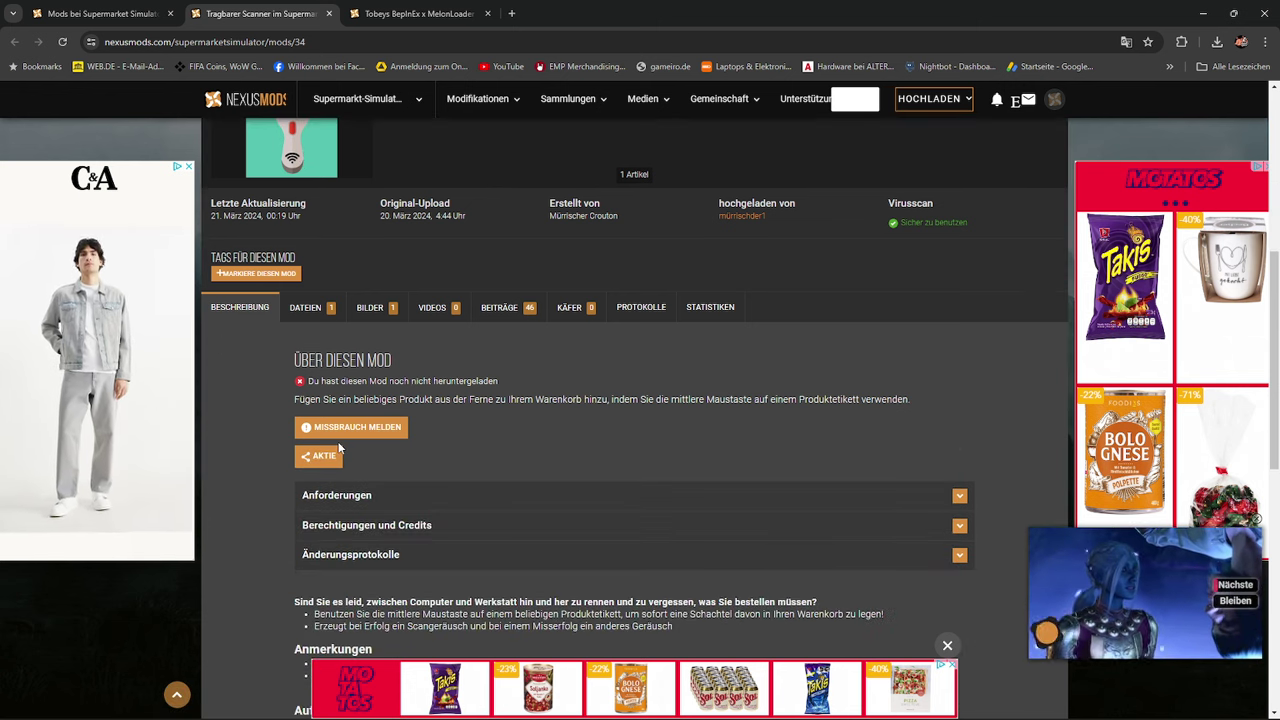
scroll(341, 425, "up", 5)
scroll(342, 420, "down", 5)
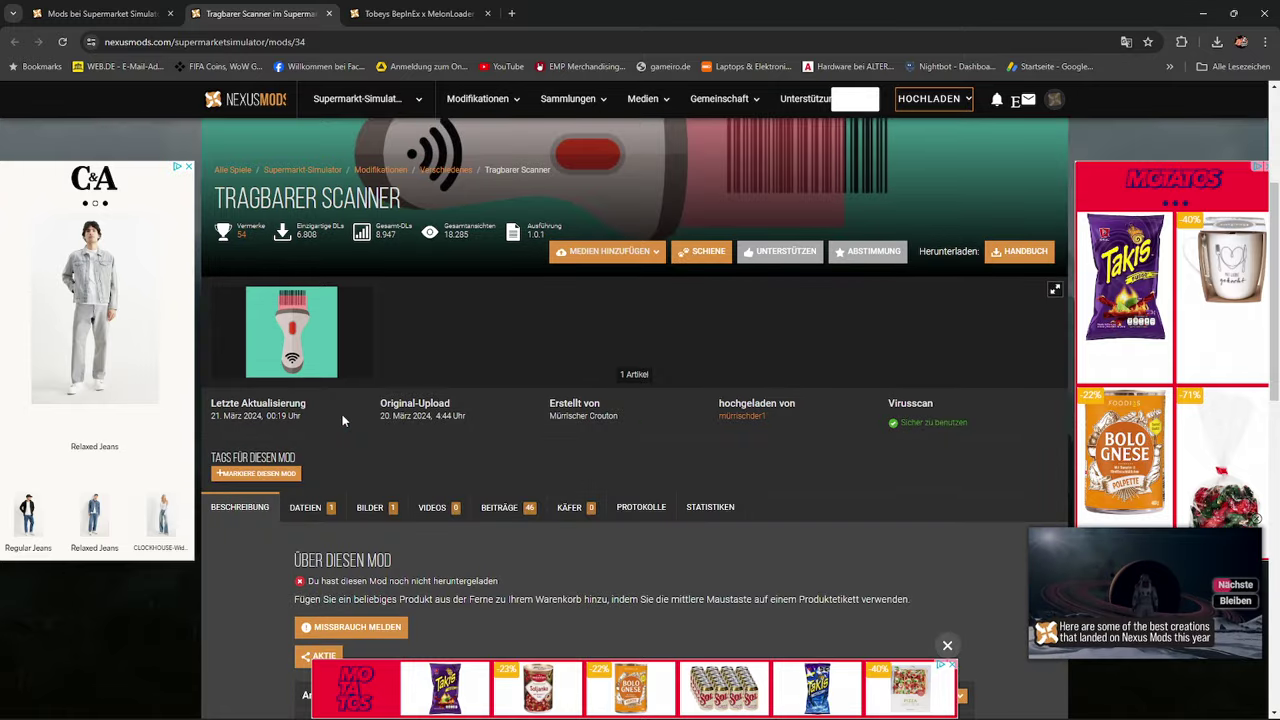
Download the main file of the Tragbarer Scanner mod, version 1.0.1, manually using the free slow download
left_click(300, 310)
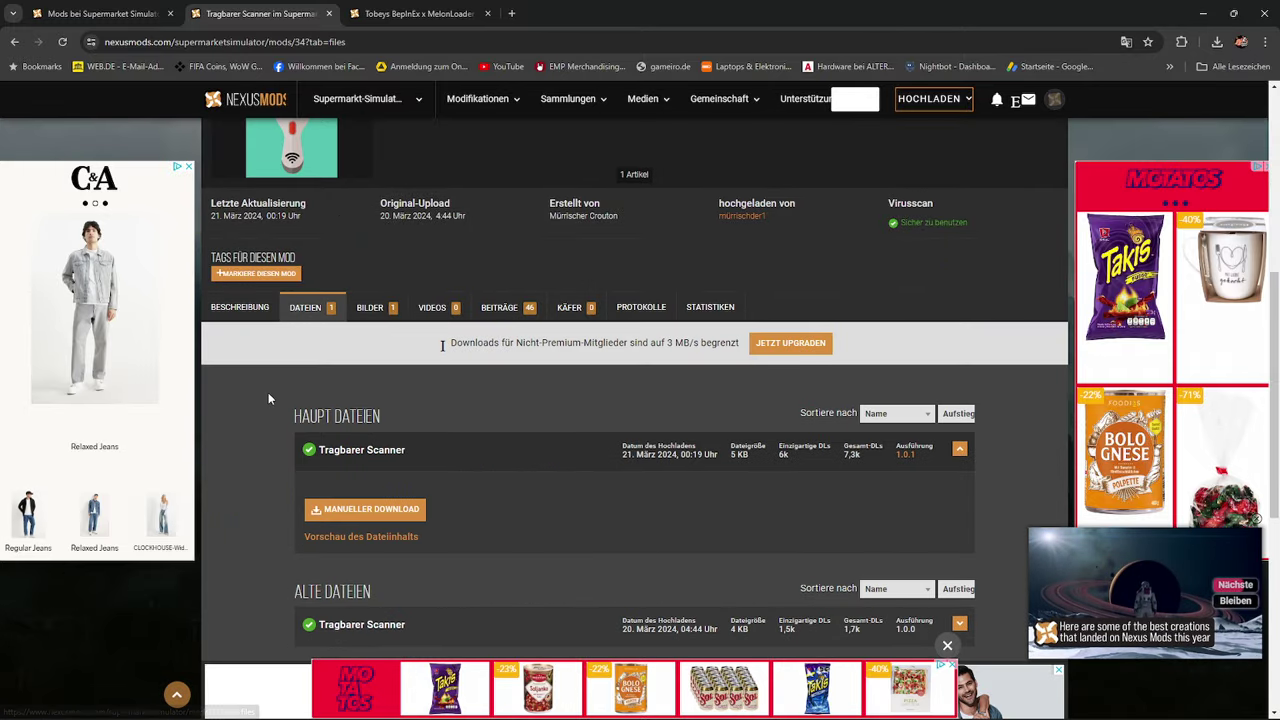
scroll(268, 397, "down", 2)
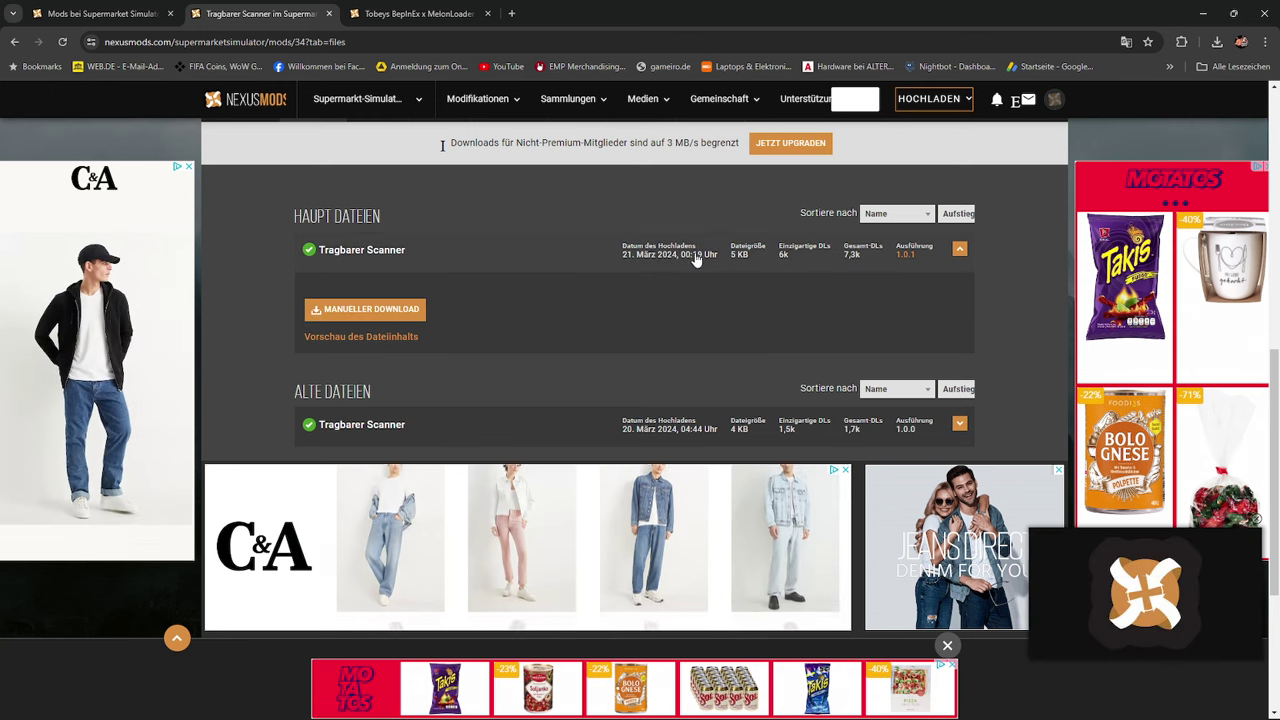
left_click(360, 312)
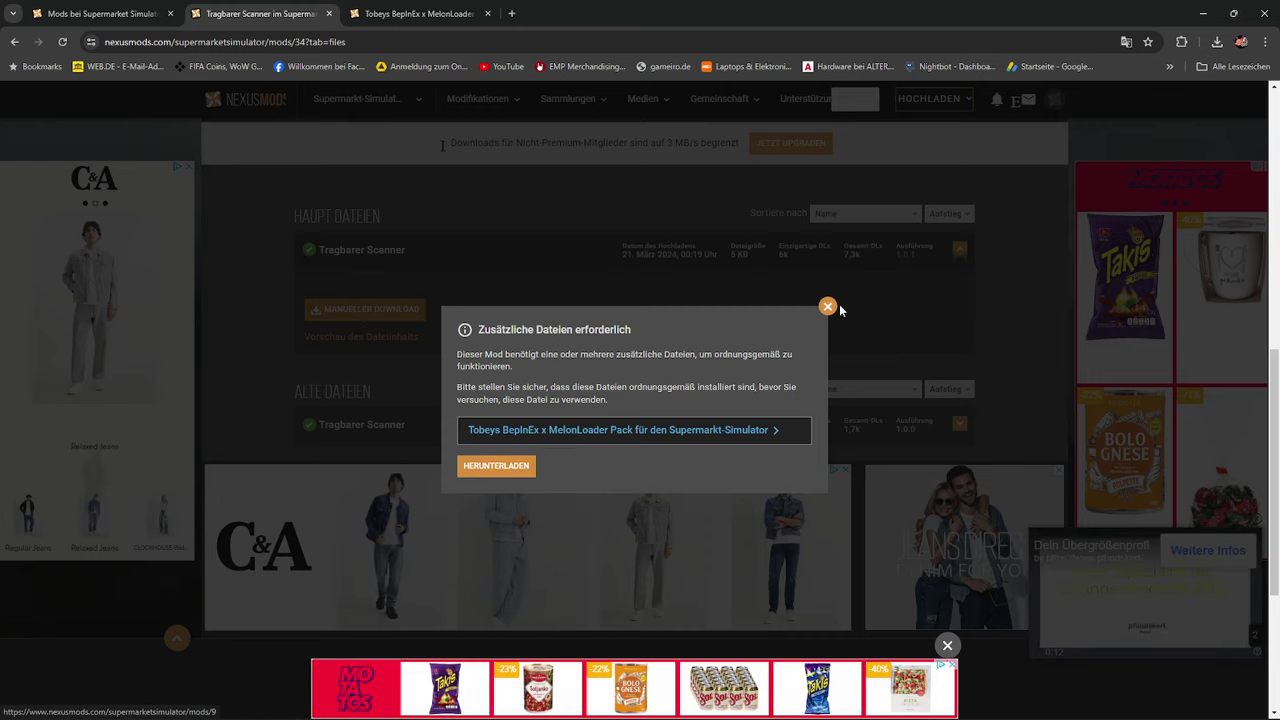
left_click(495, 466)
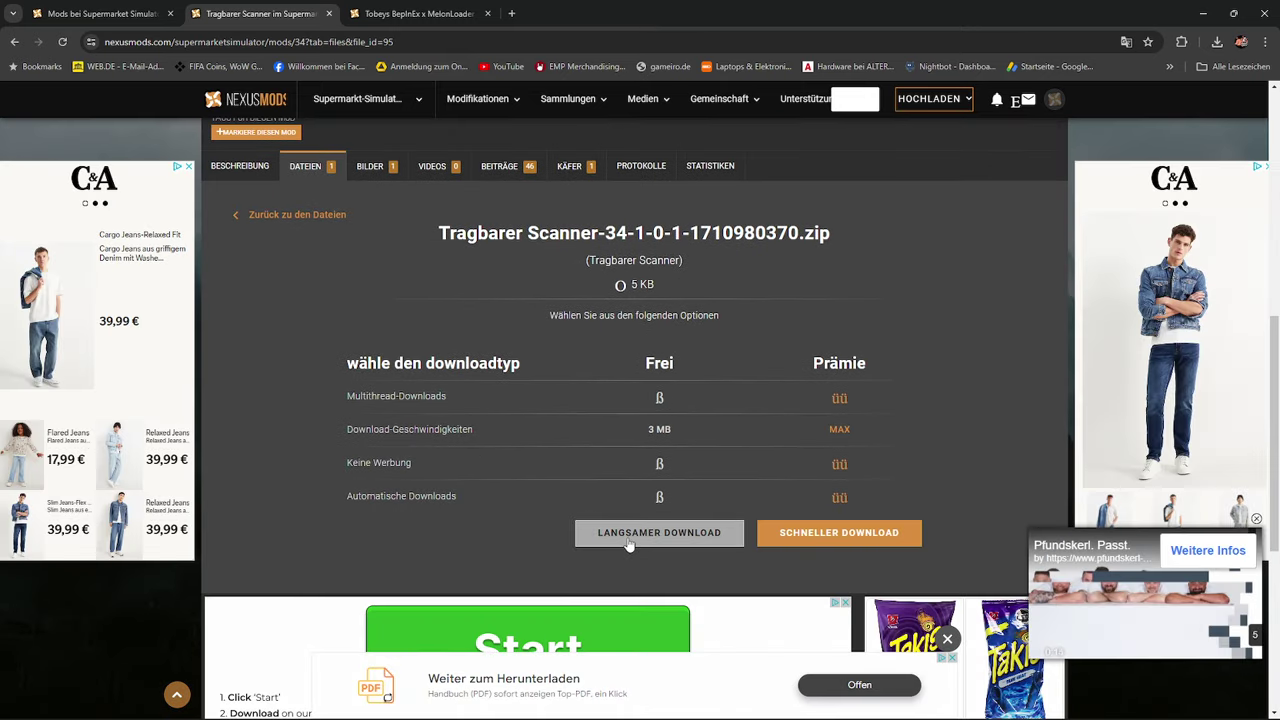
left_click(614, 532)
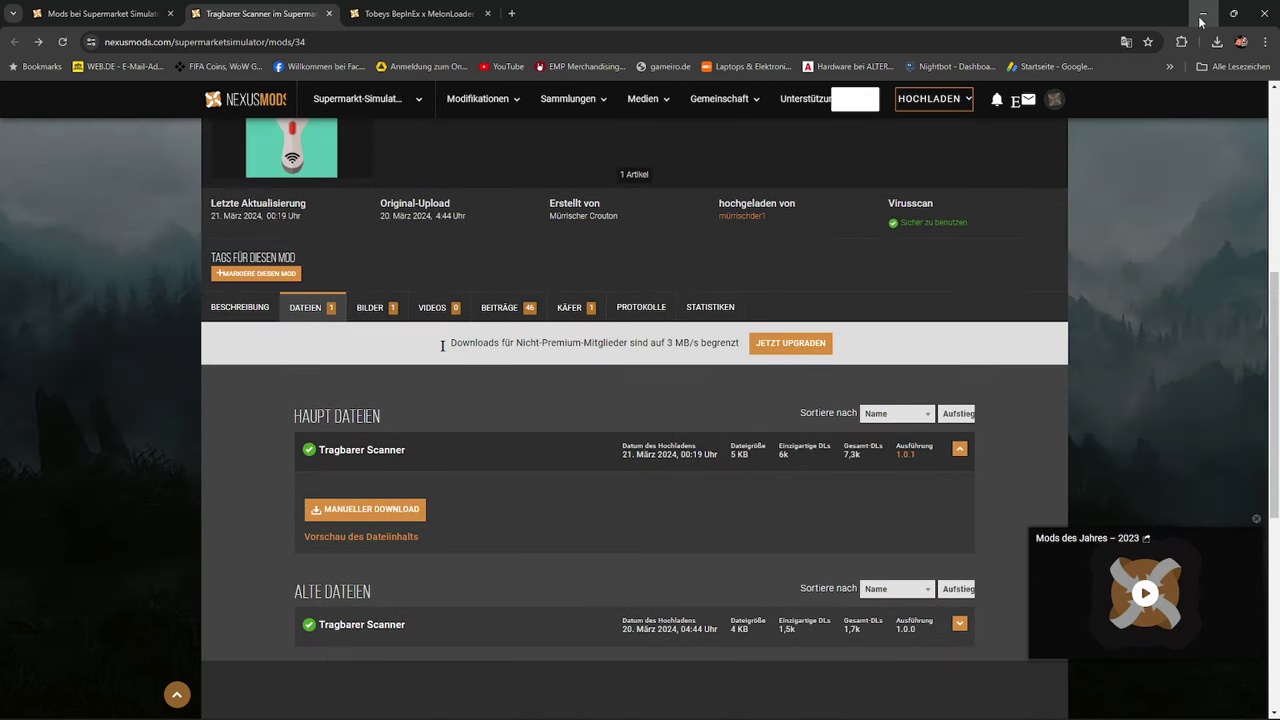
Minimise Chrome, open the Supermarkt Mods folder from the desktop and arrange its window beside the Supermarket Simulator game folder
left_click(1201, 21)
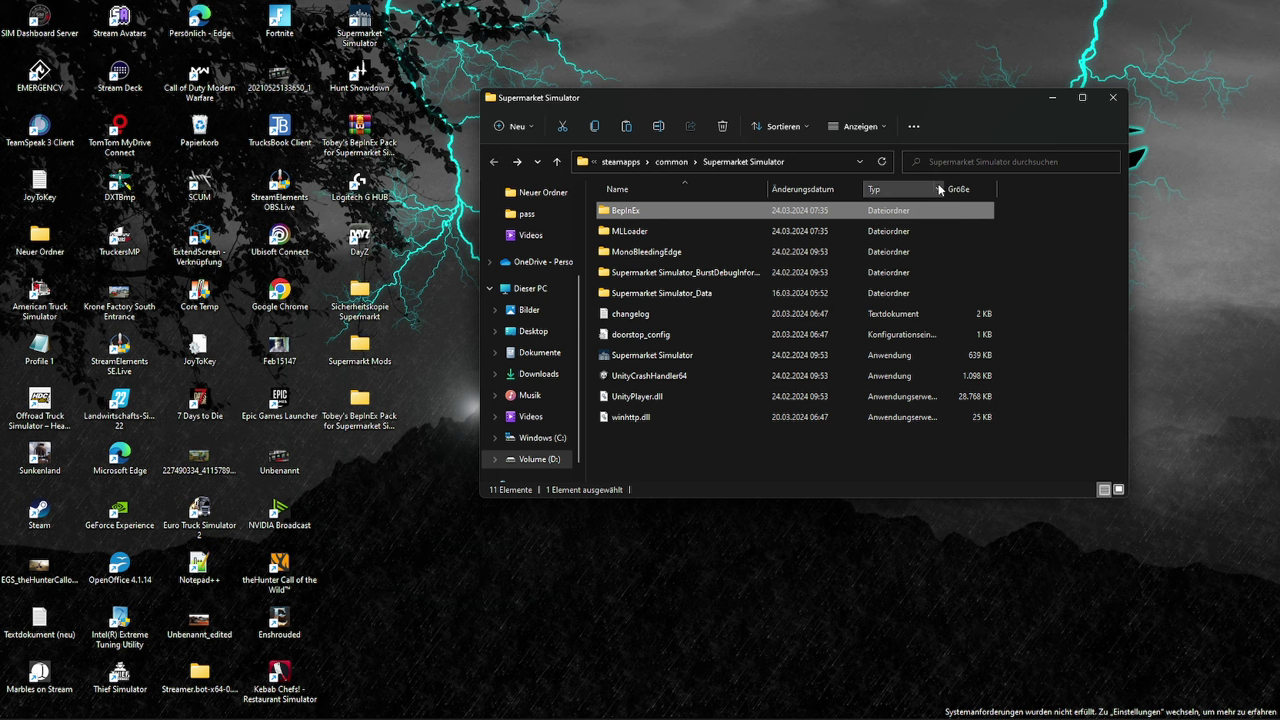
left_click_drag(865, 106, 892, 86)
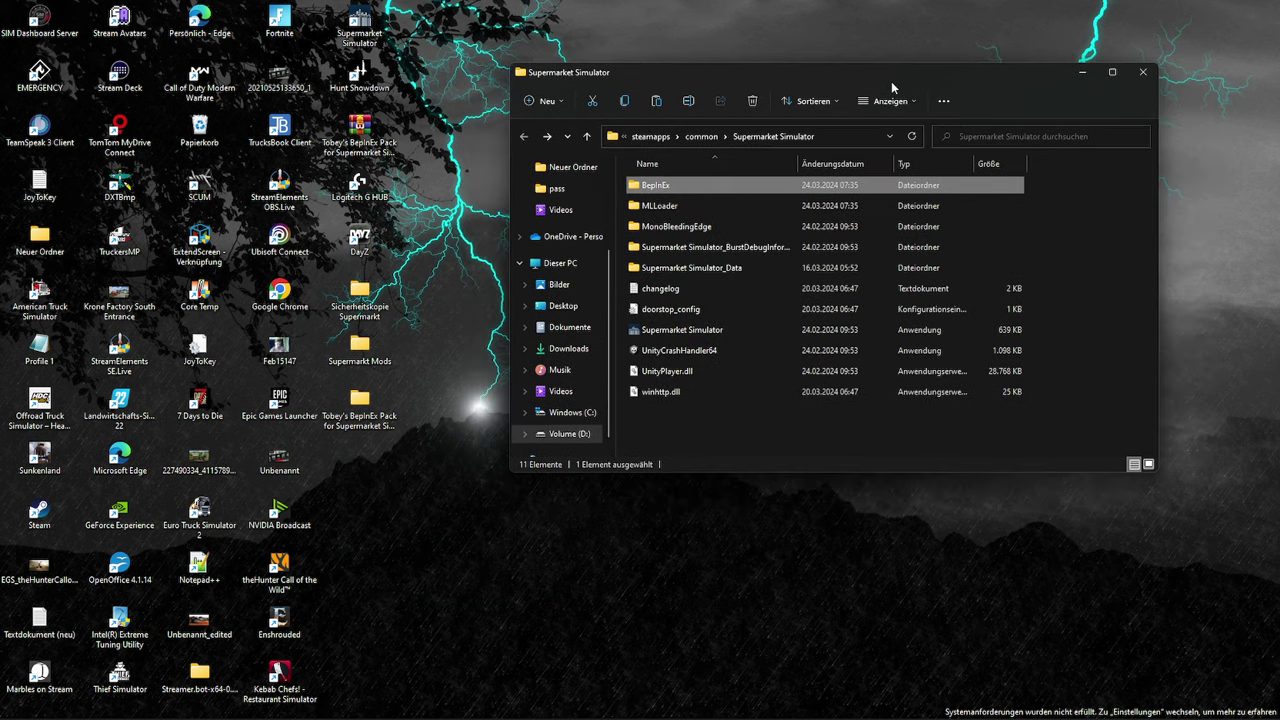
double_click(360, 347)
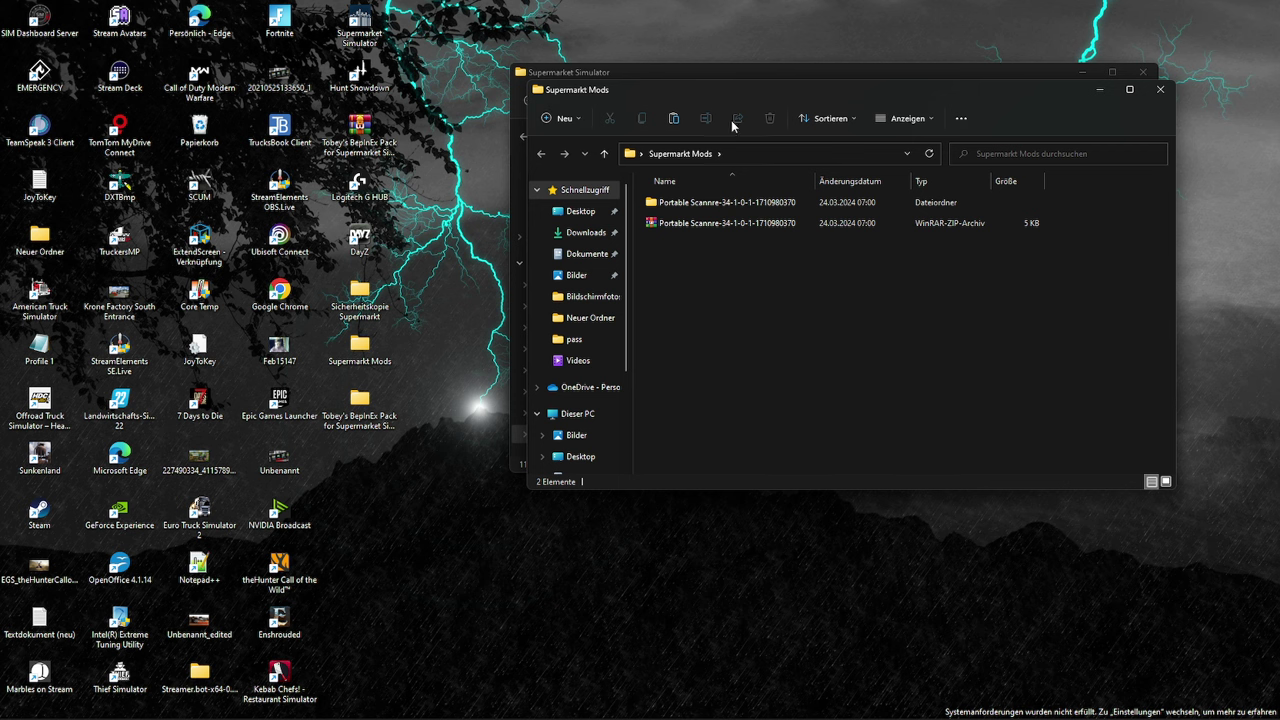
left_click_drag(835, 92, 321, 222)
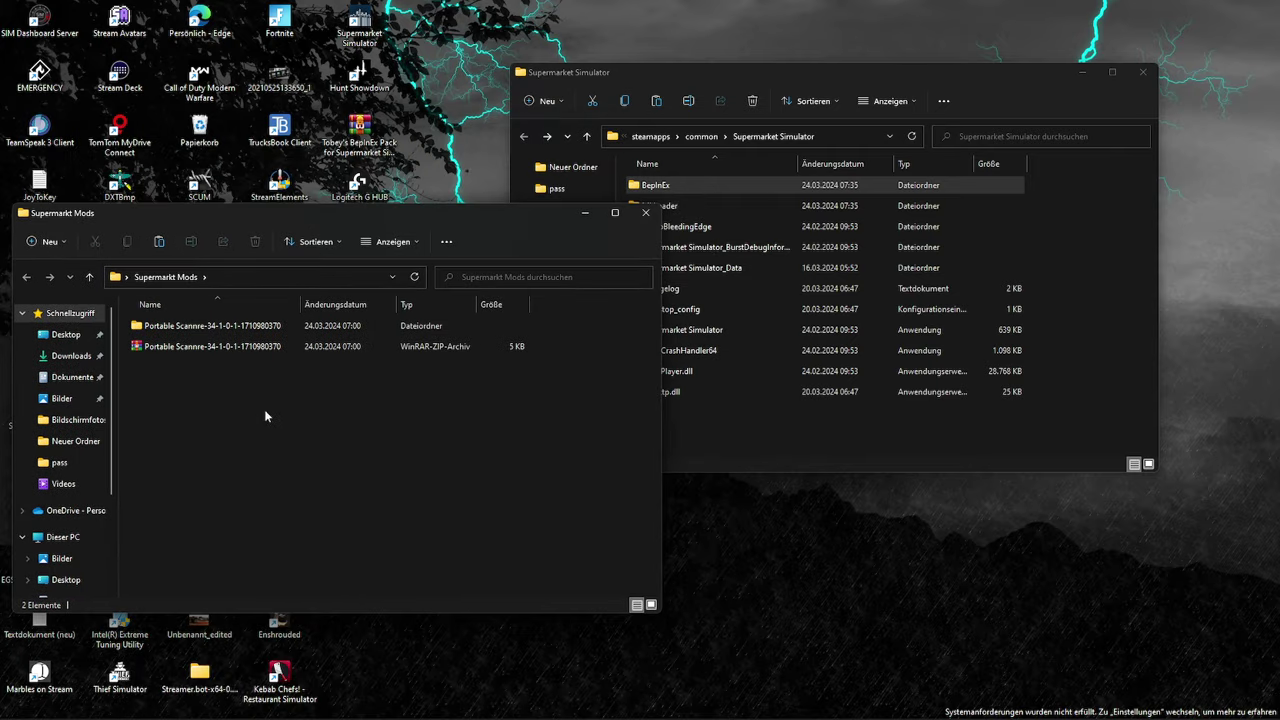
right_click(177, 353)
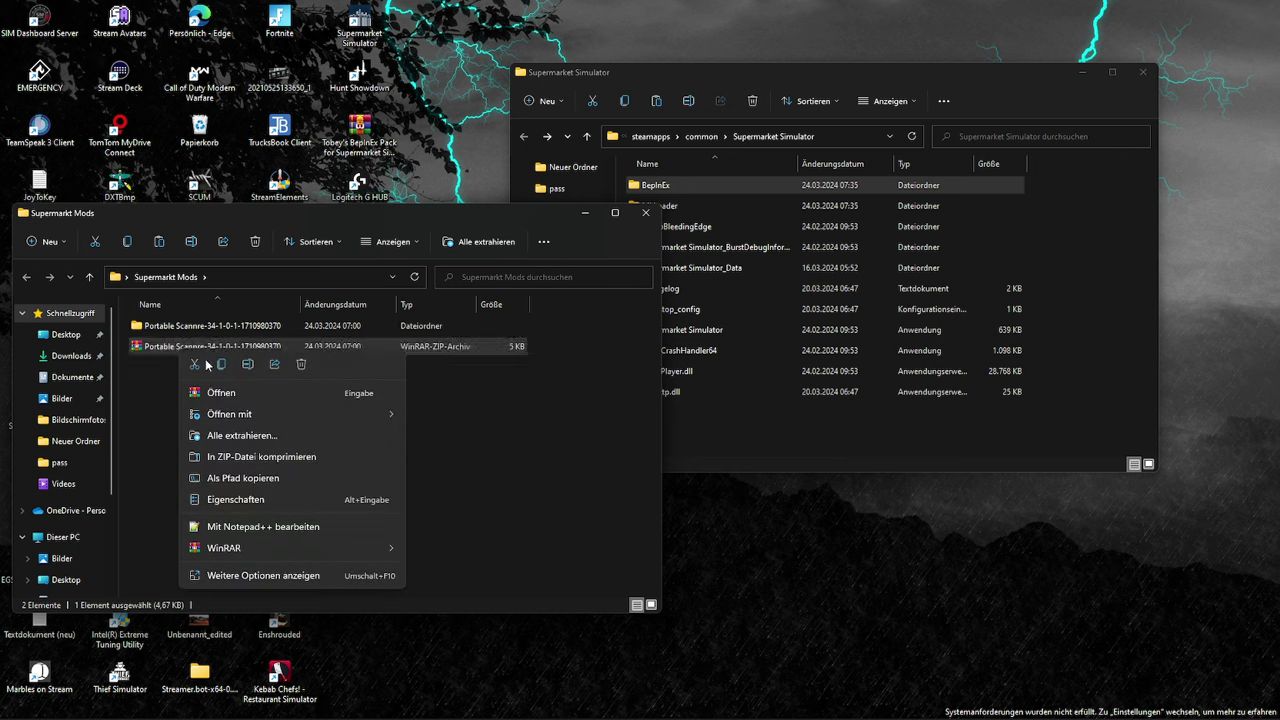
mouse_move(333, 550)
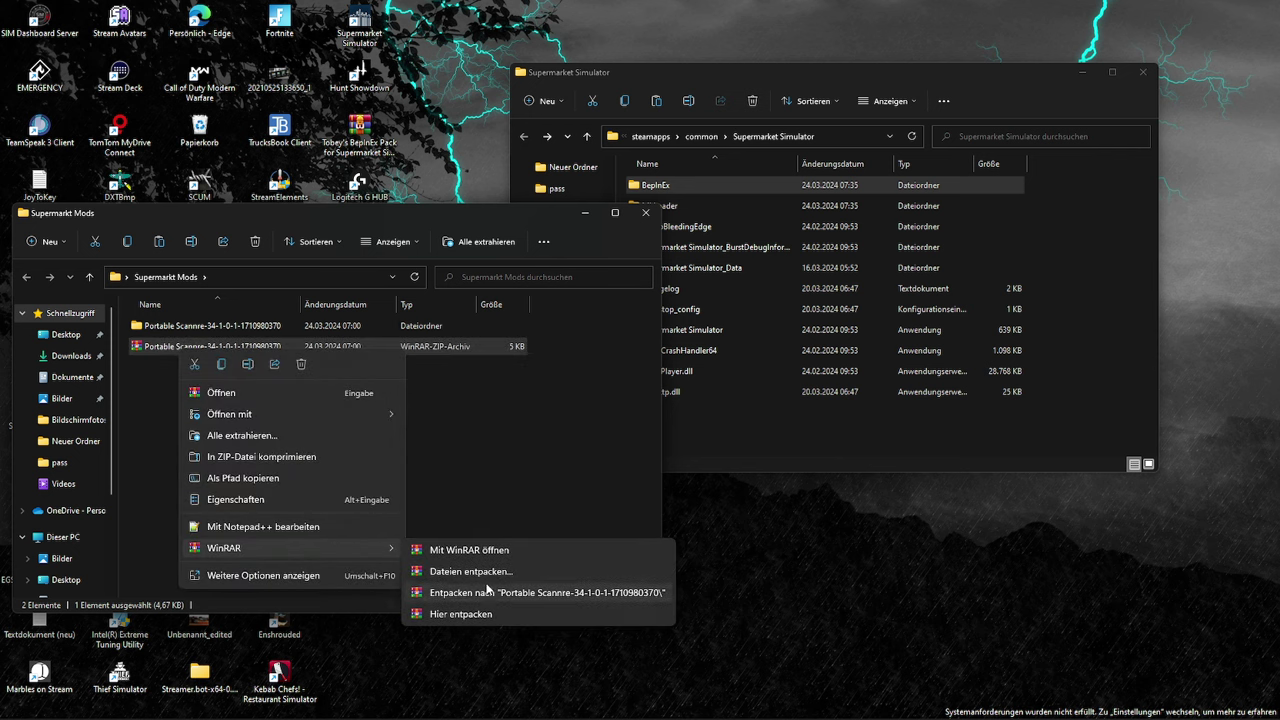
left_click(500, 593)
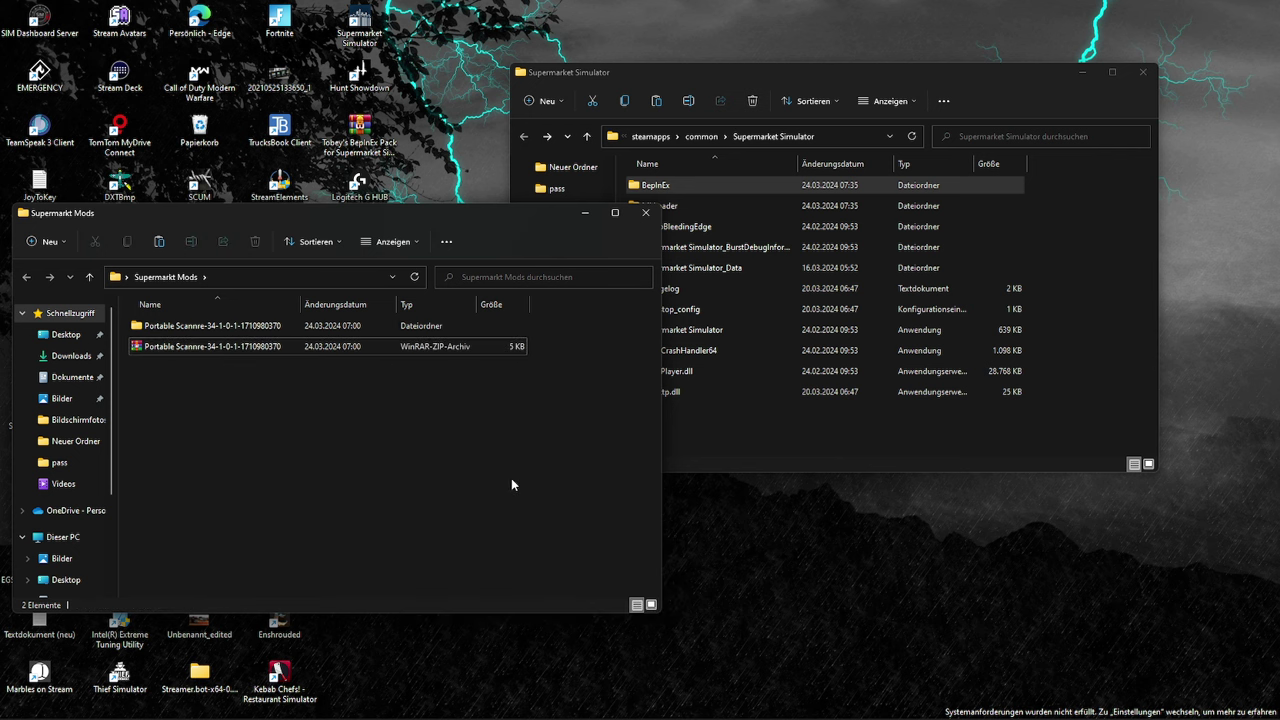
double_click(181, 328)
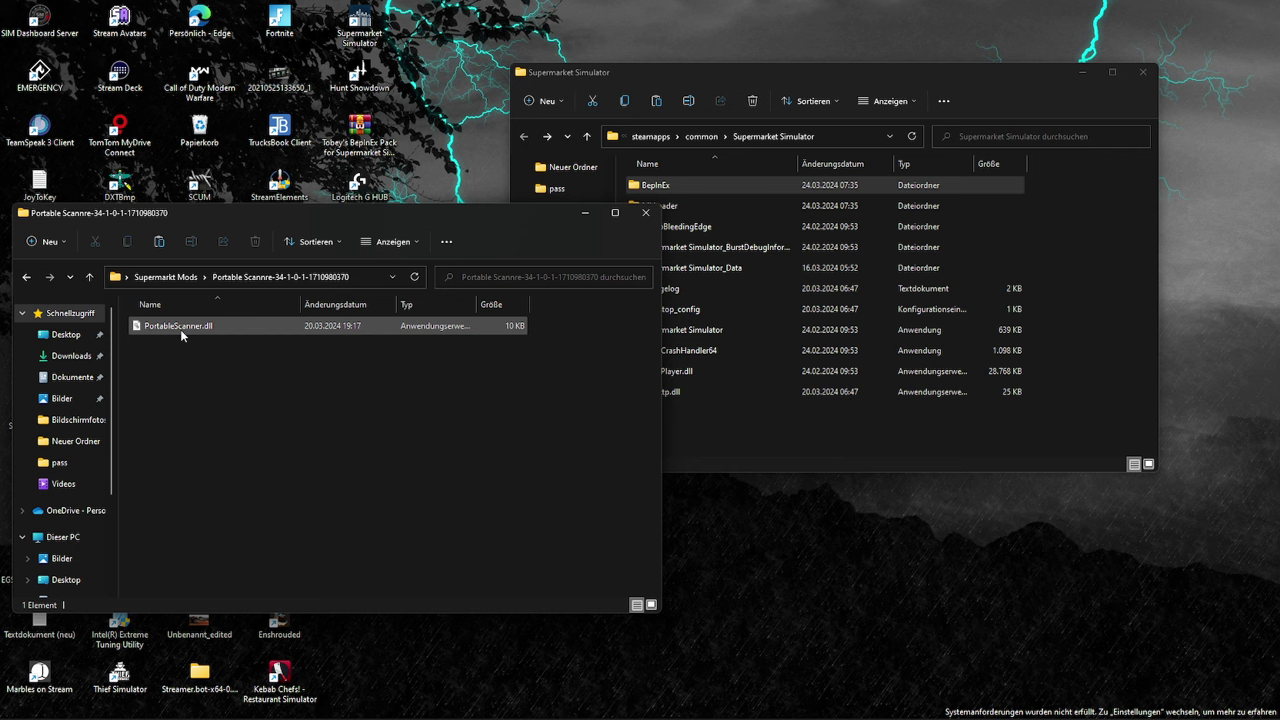
left_click_drag(448, 219, 426, 357)
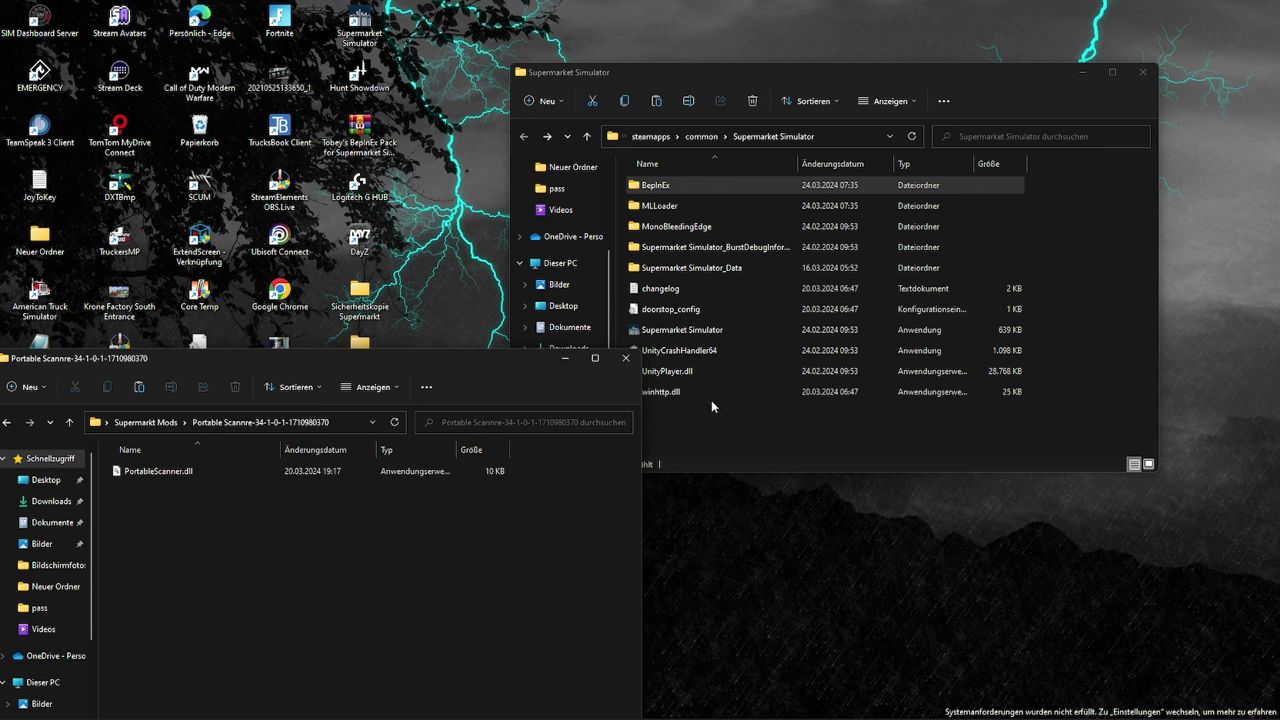
Copy PortableScanner.dll into the plugins folder inside the game's BepInEx folder
double_click(655, 185)
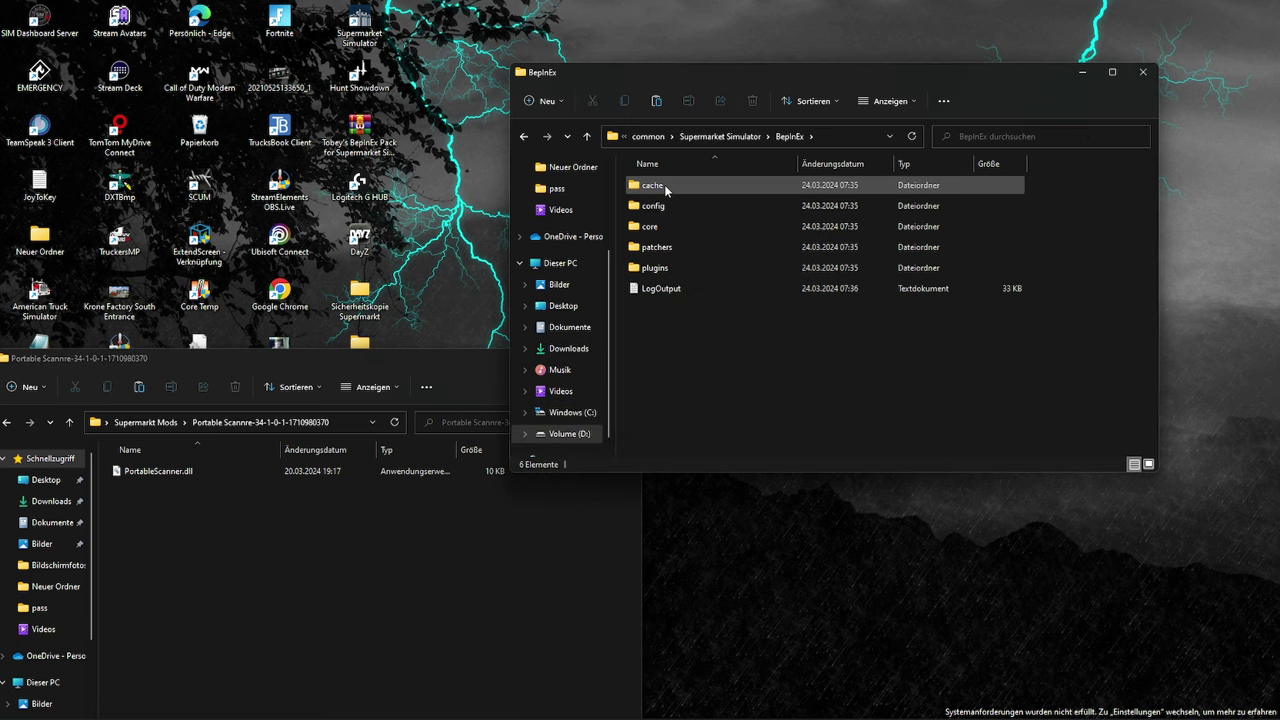
double_click(655, 267)
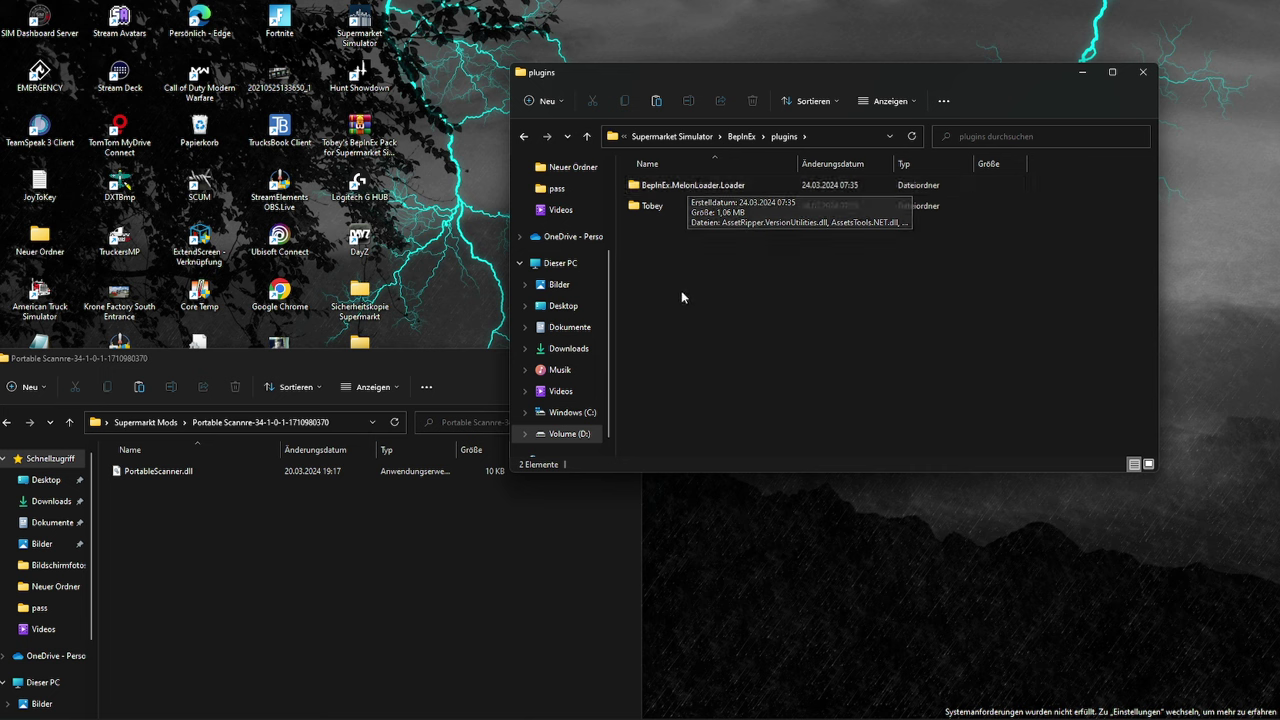
left_click_drag(190, 471, 728, 287)
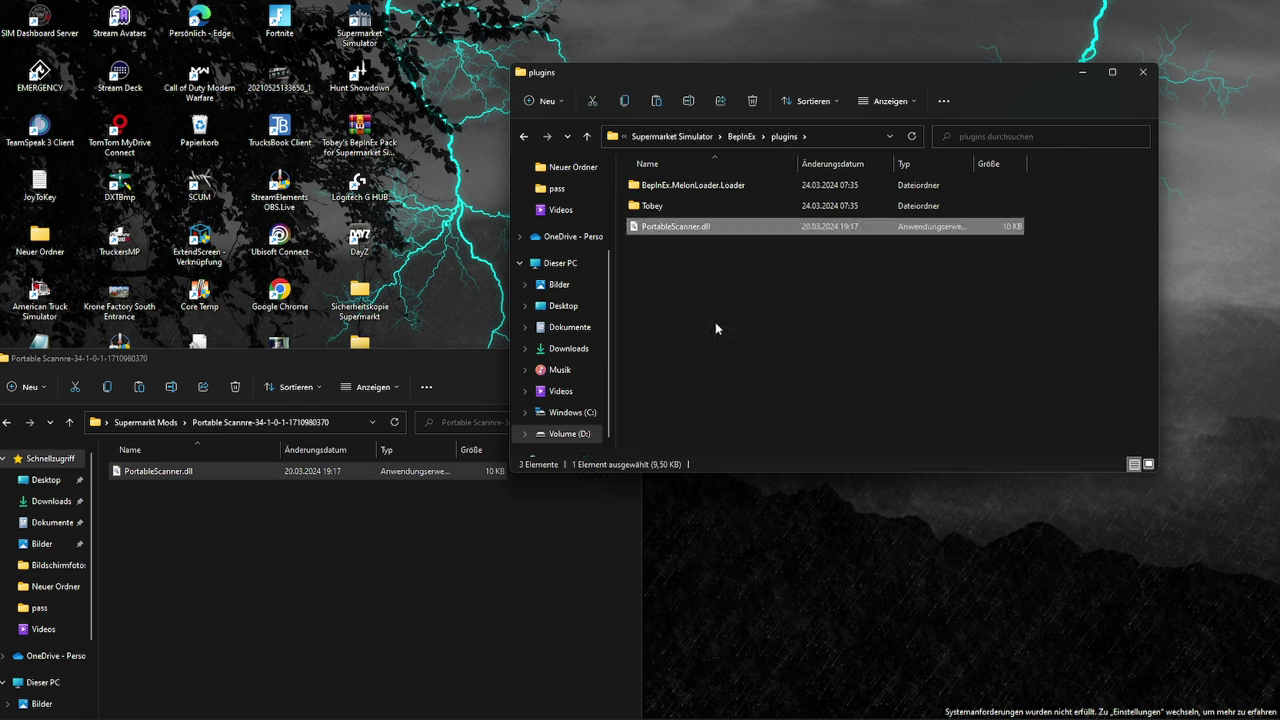
left_click(715, 323)
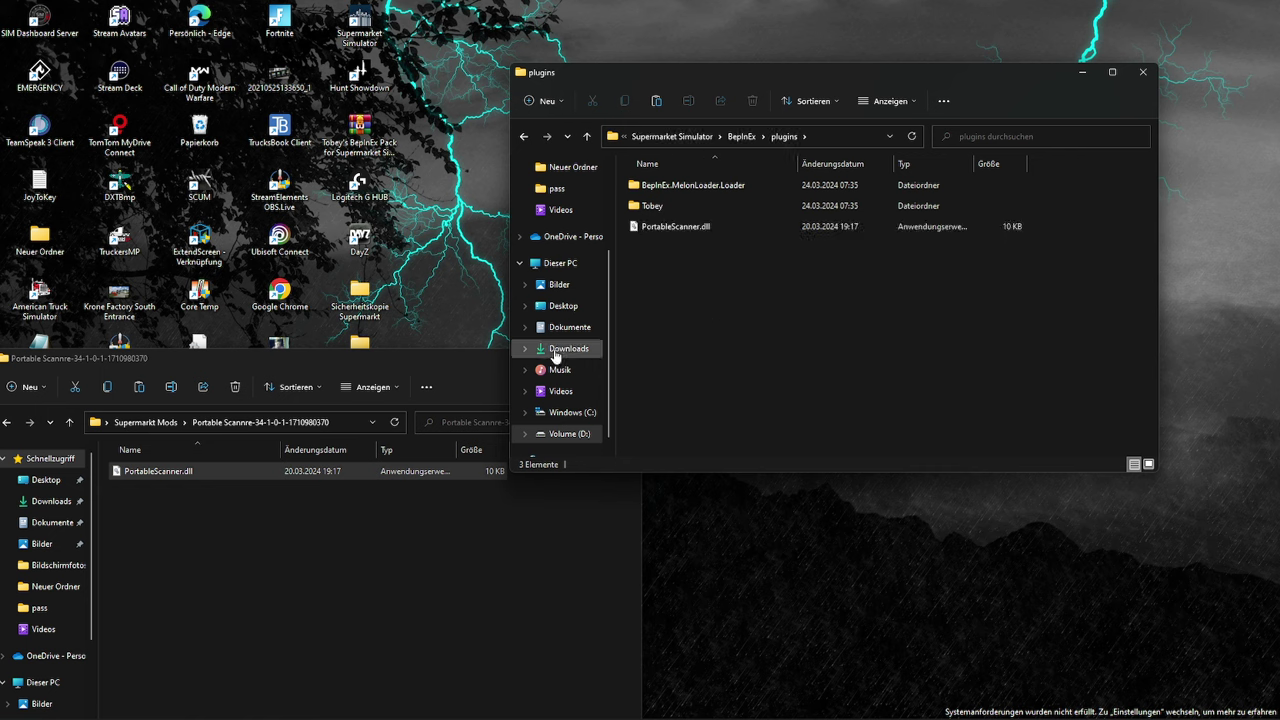
Close both Explorer windows, launch Supermarket Simulator from the desktop and continue the saved game
left_click(431, 364)
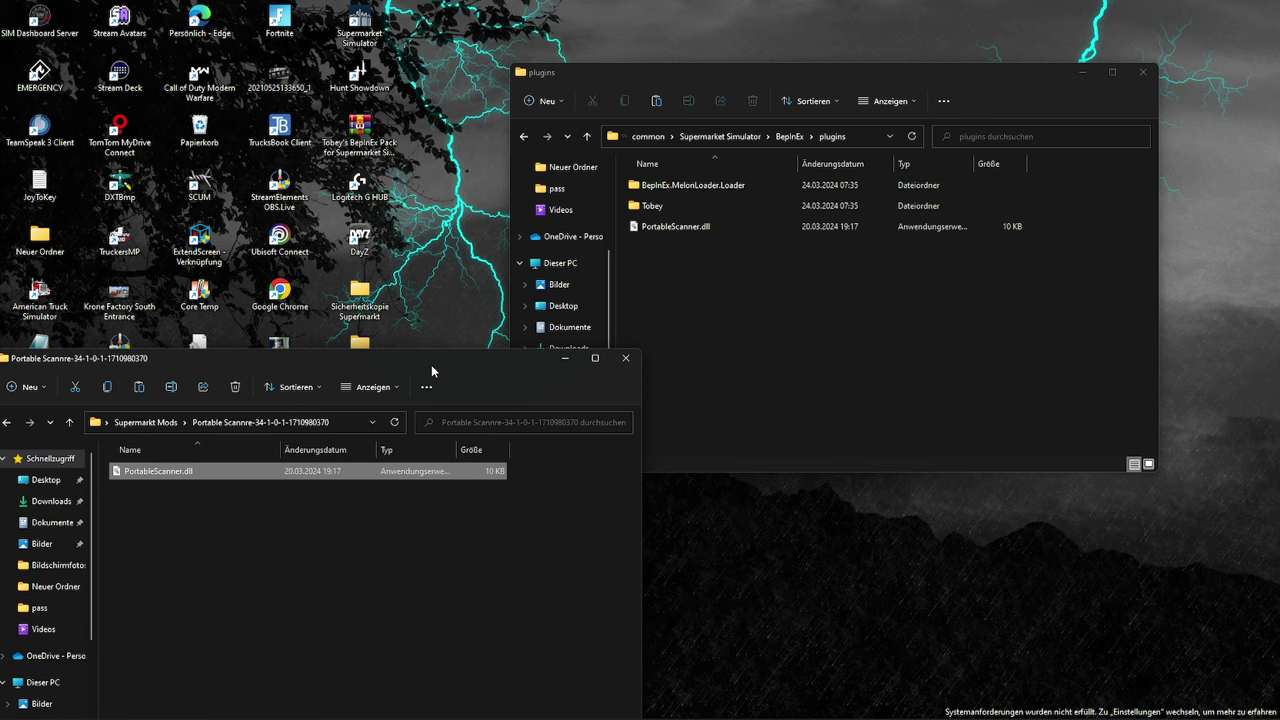
left_click(626, 358)
left_click(1141, 74)
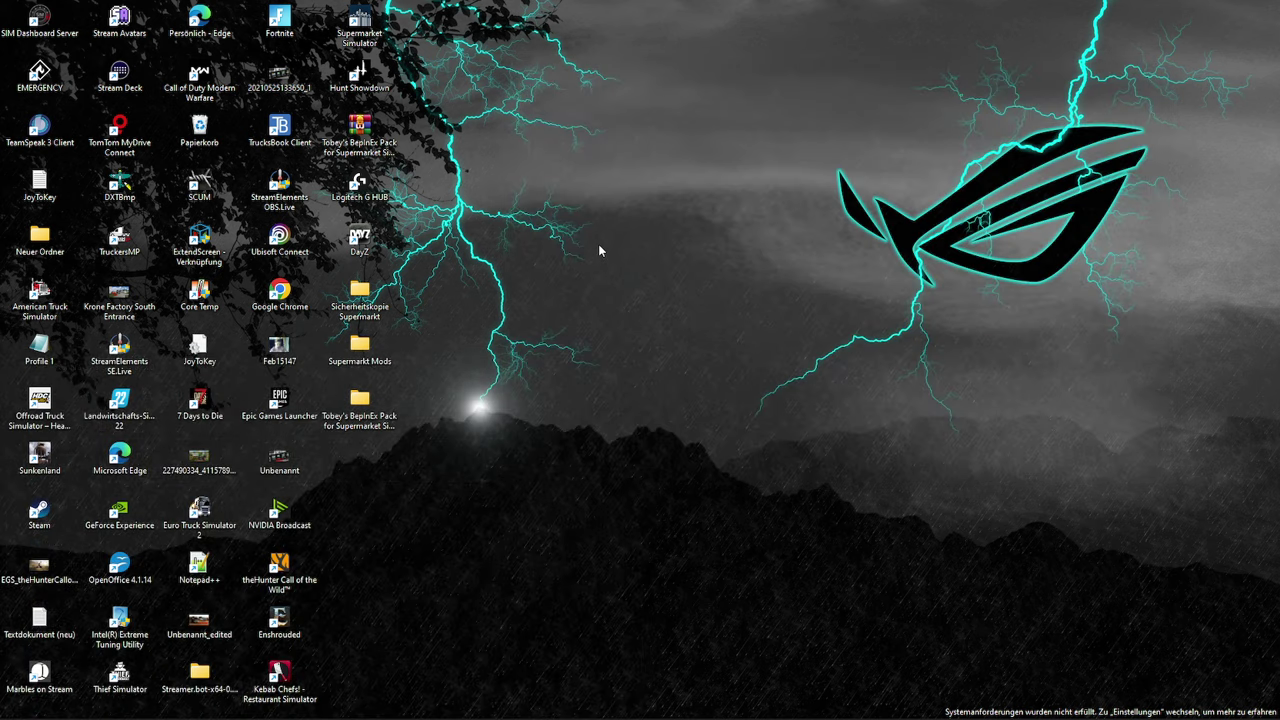
double_click(360, 20)
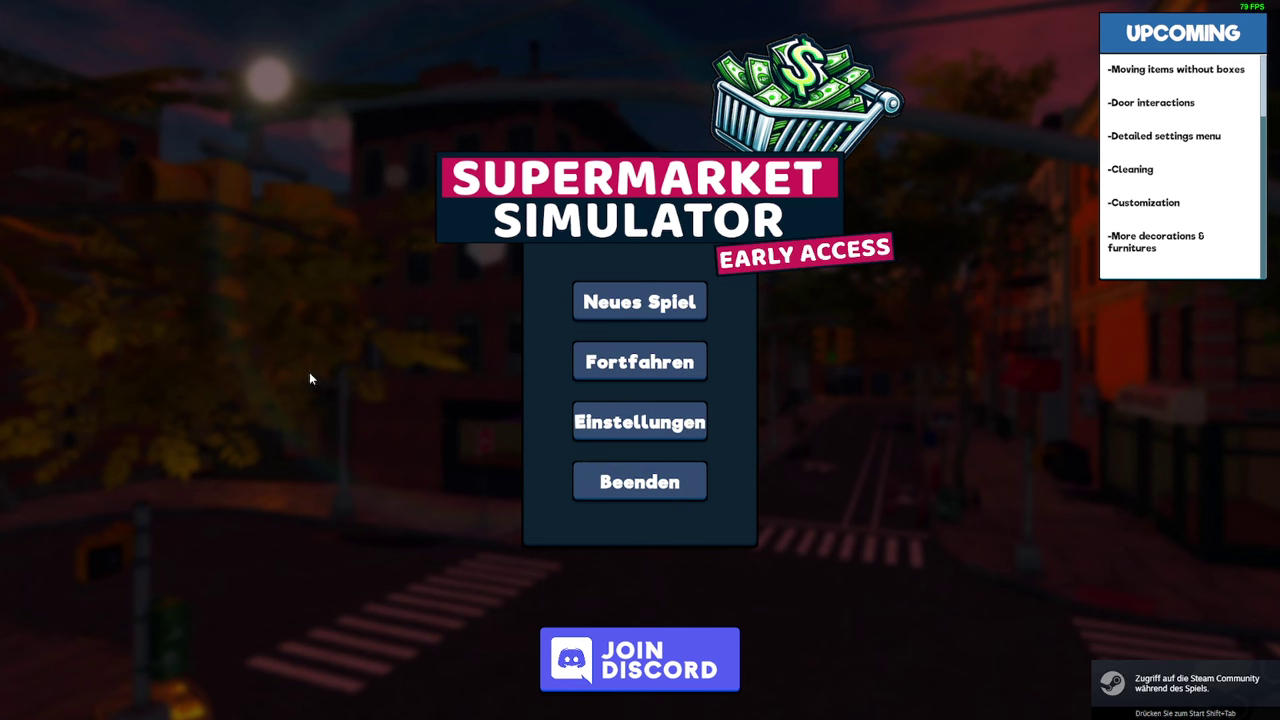
left_click(591, 370)
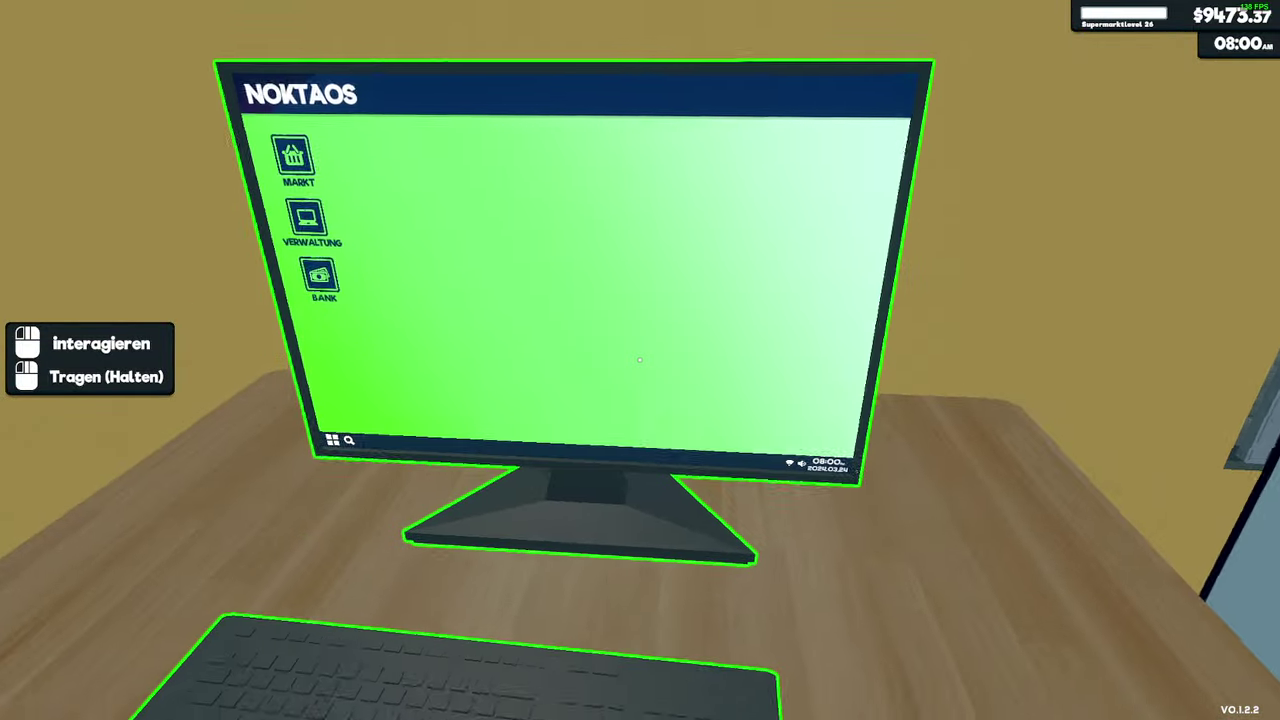
Check the shopping cart in the Markt app on the in-game computer, and leave the computer
left_click(640, 360)
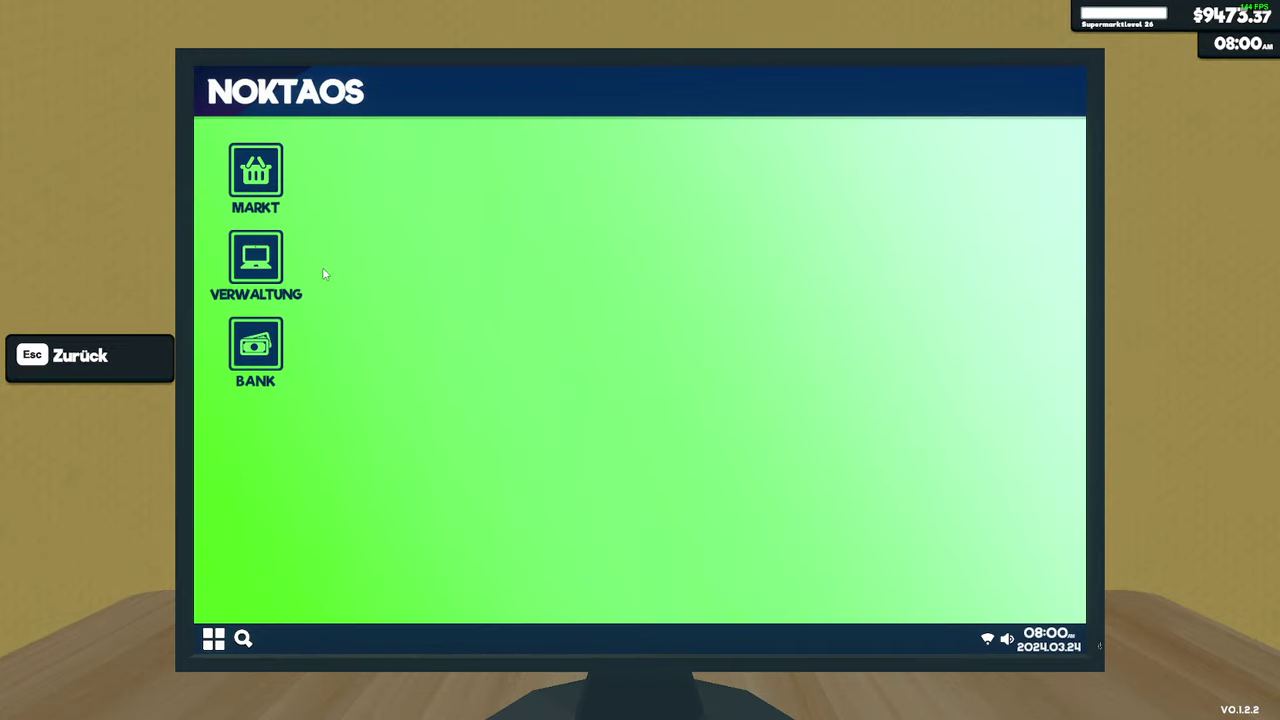
left_click(255, 174)
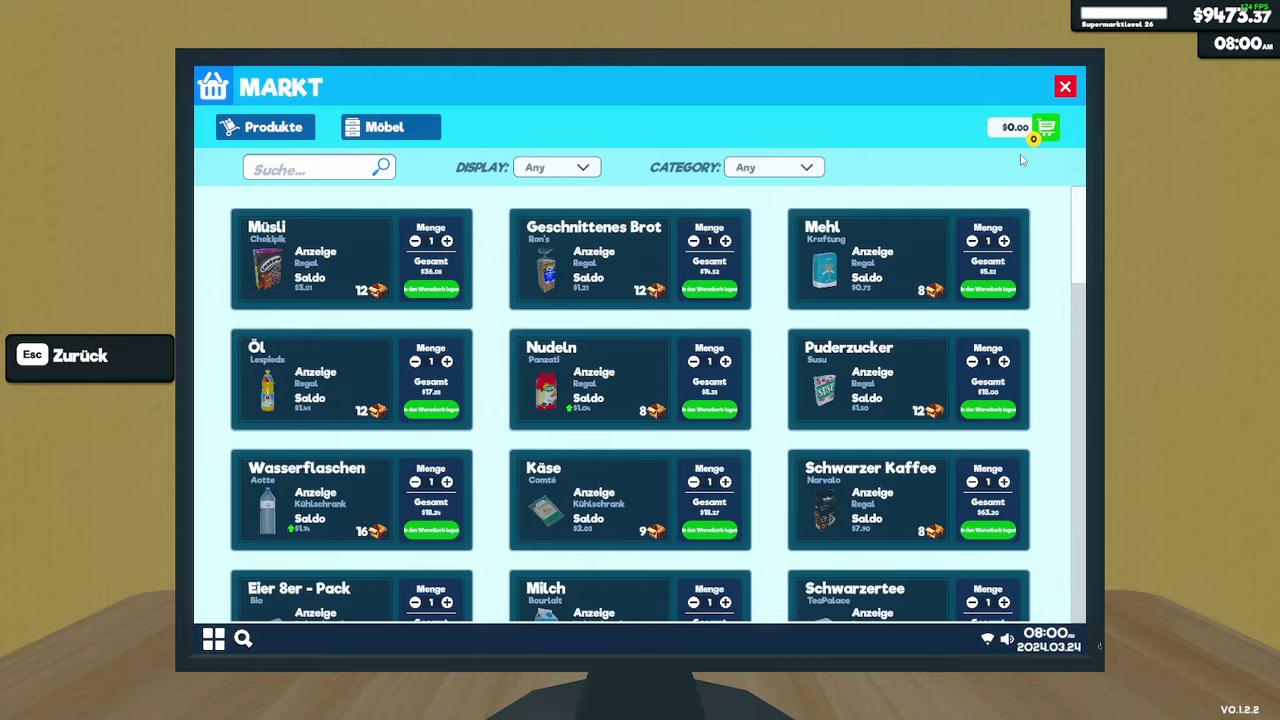
left_click(1045, 130)
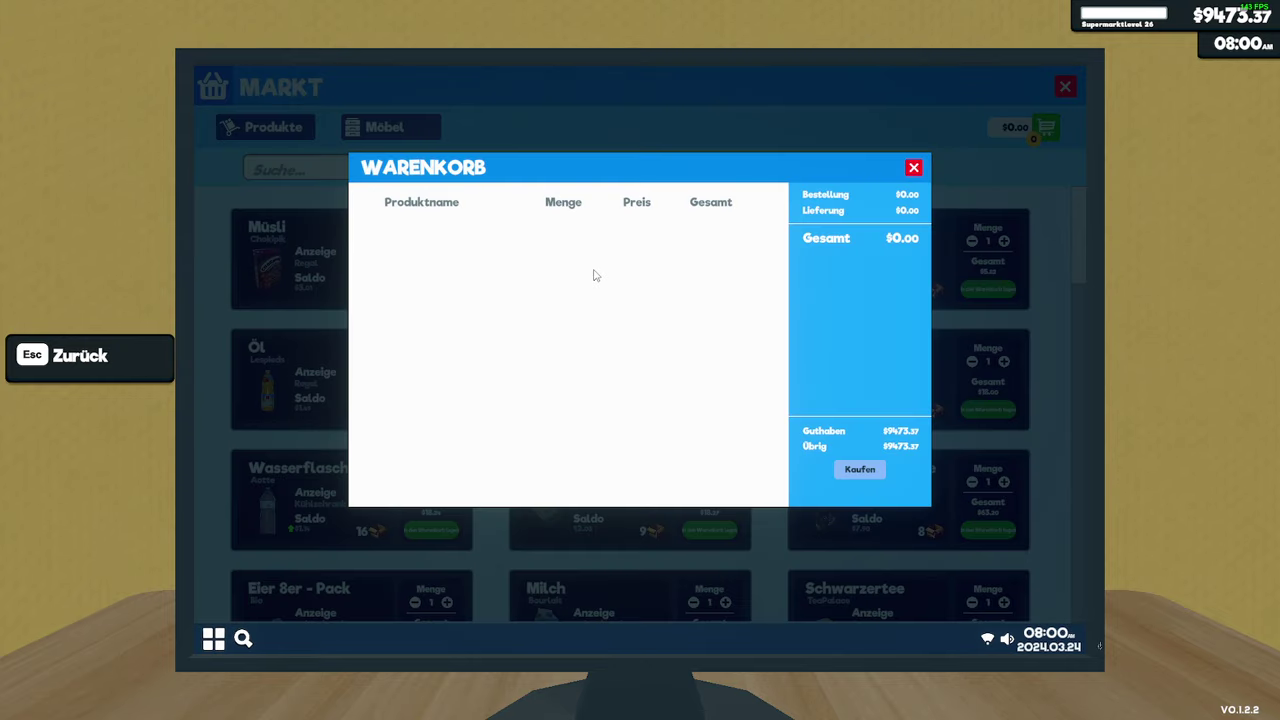
key("Escape")
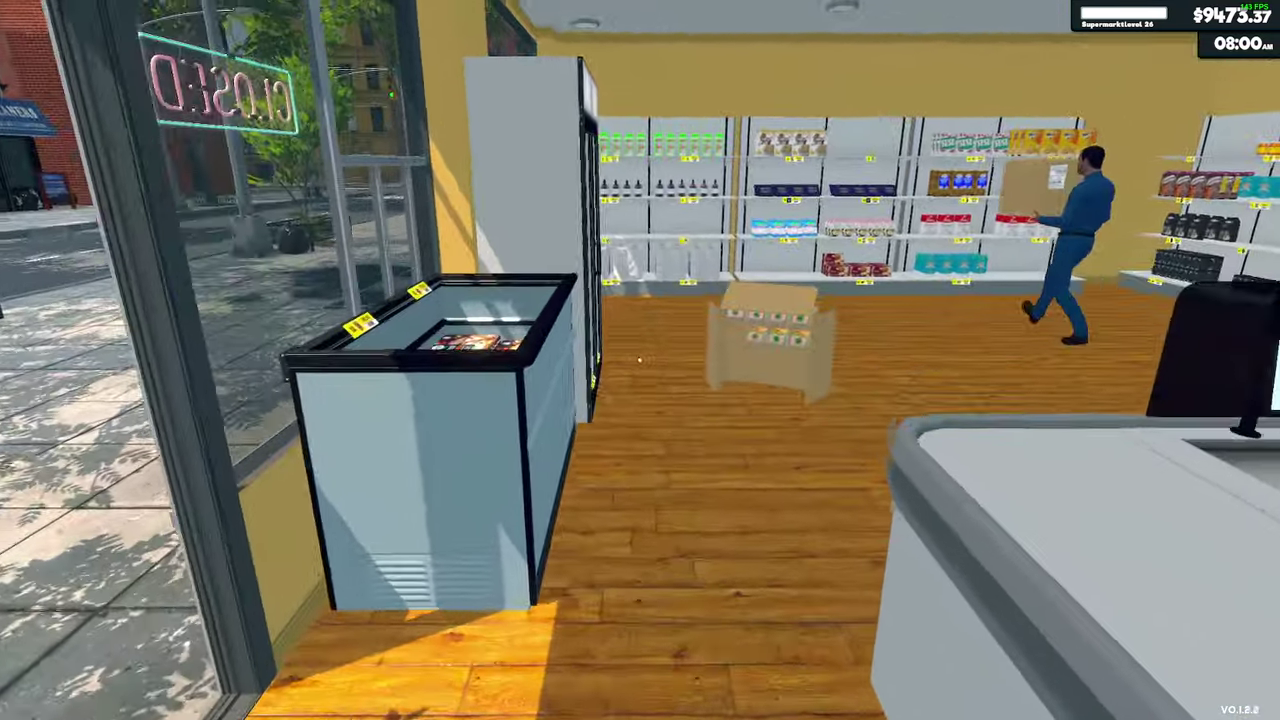
Pick up the open Bio Juice box, place juice cartons on the matching fridge shelf and drop the box
key("w")
left_click(640, 360)
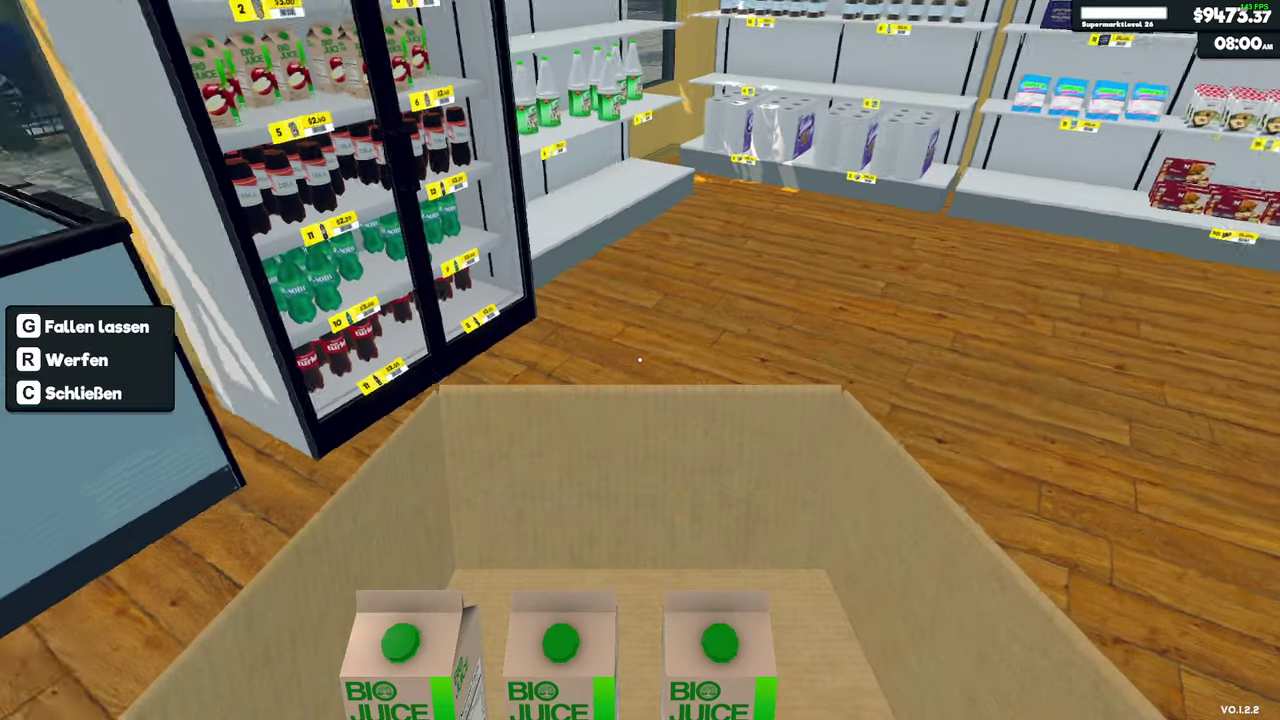
key("w")
left_click(640, 360)
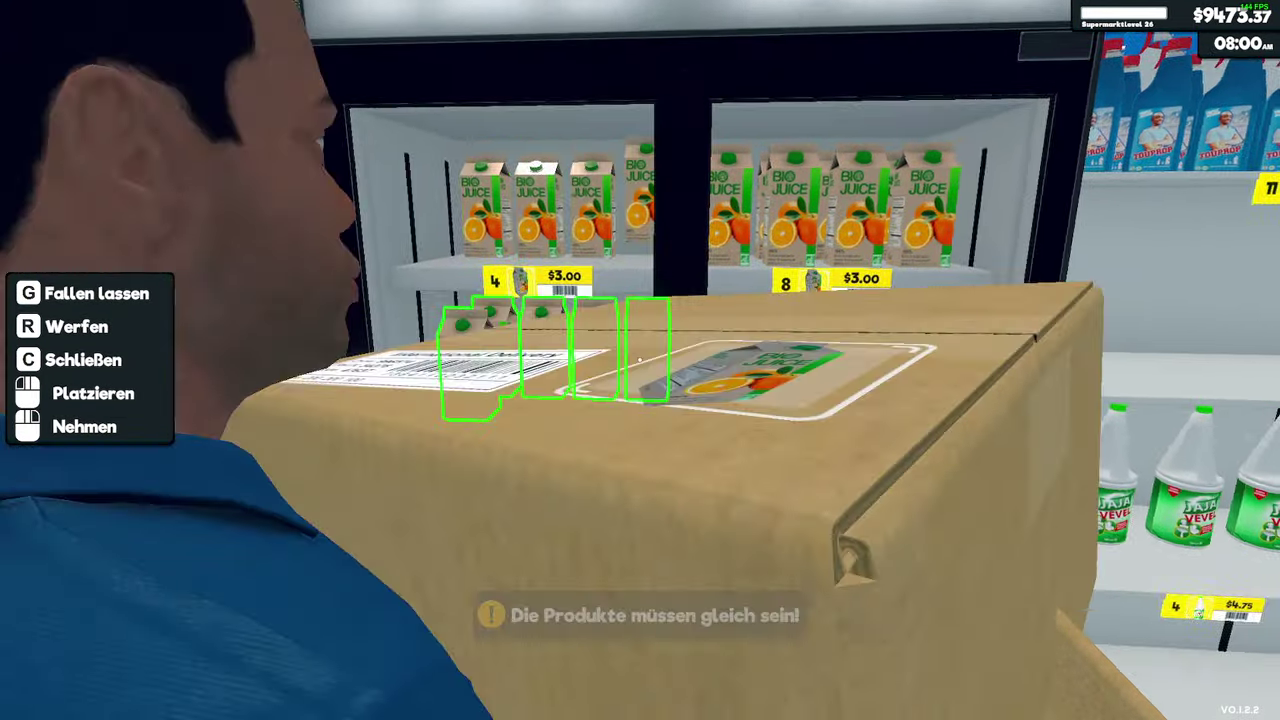
key("s")
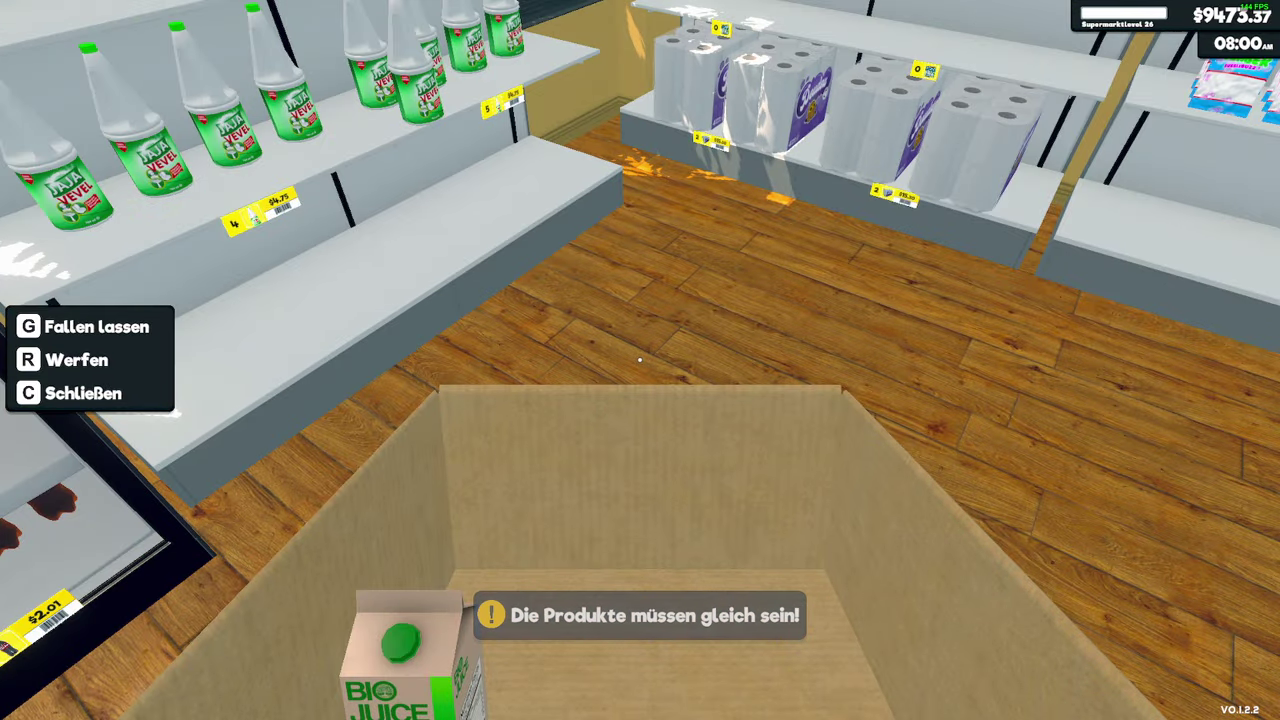
key("g")
left_click(640, 360)
Scan the empty shelf labels for the dishwasher tabs above the paper rolls and the Crispy Chibi cereal with the portable scanner
key("w")
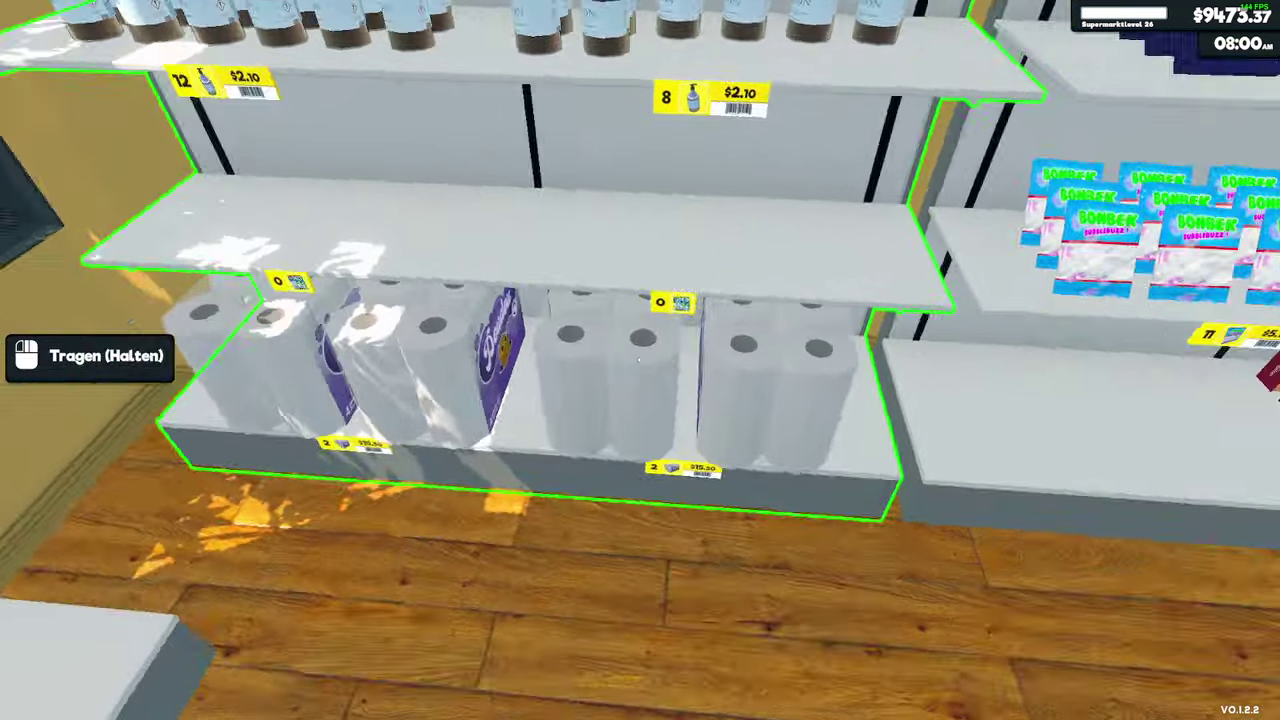
key("w")
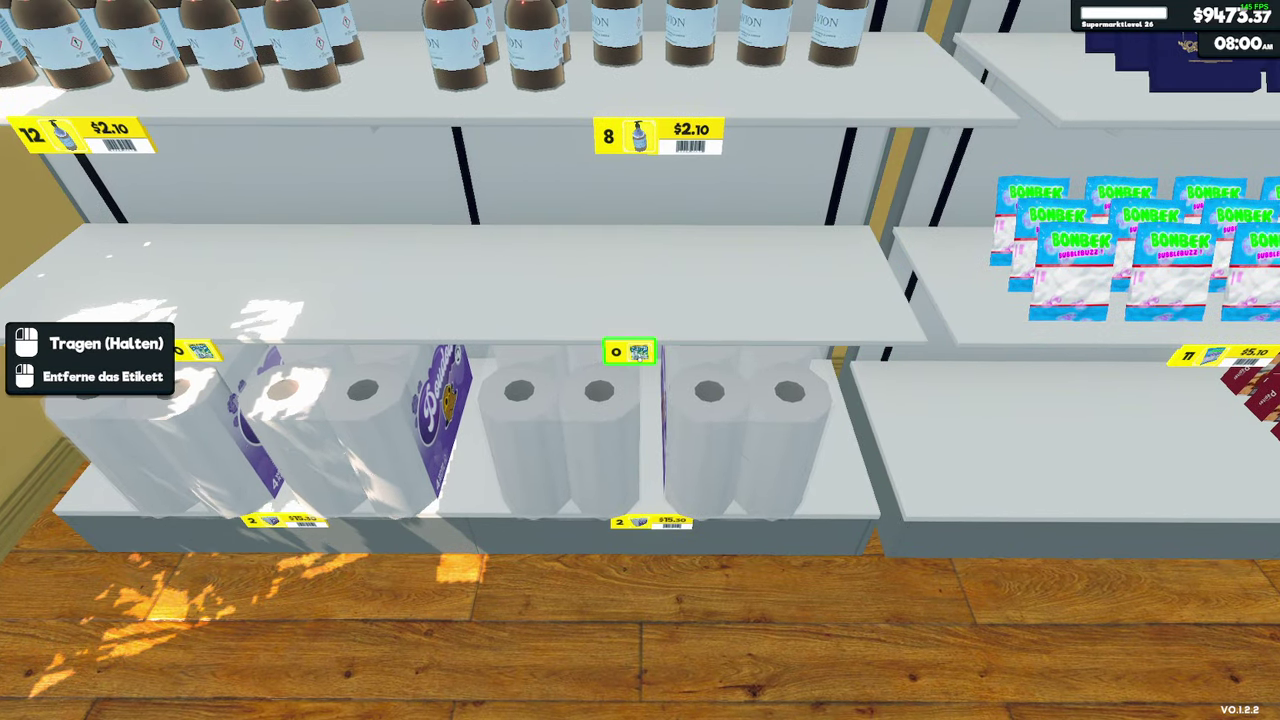
key("w")
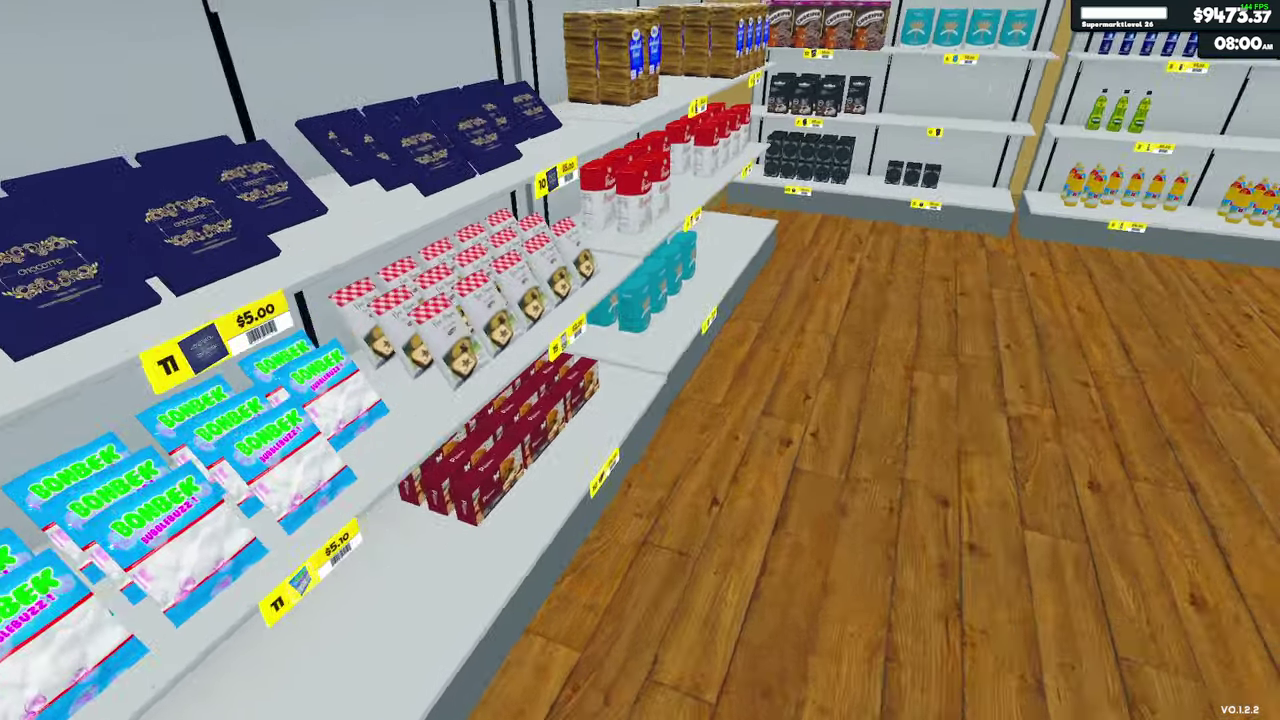
key("w")
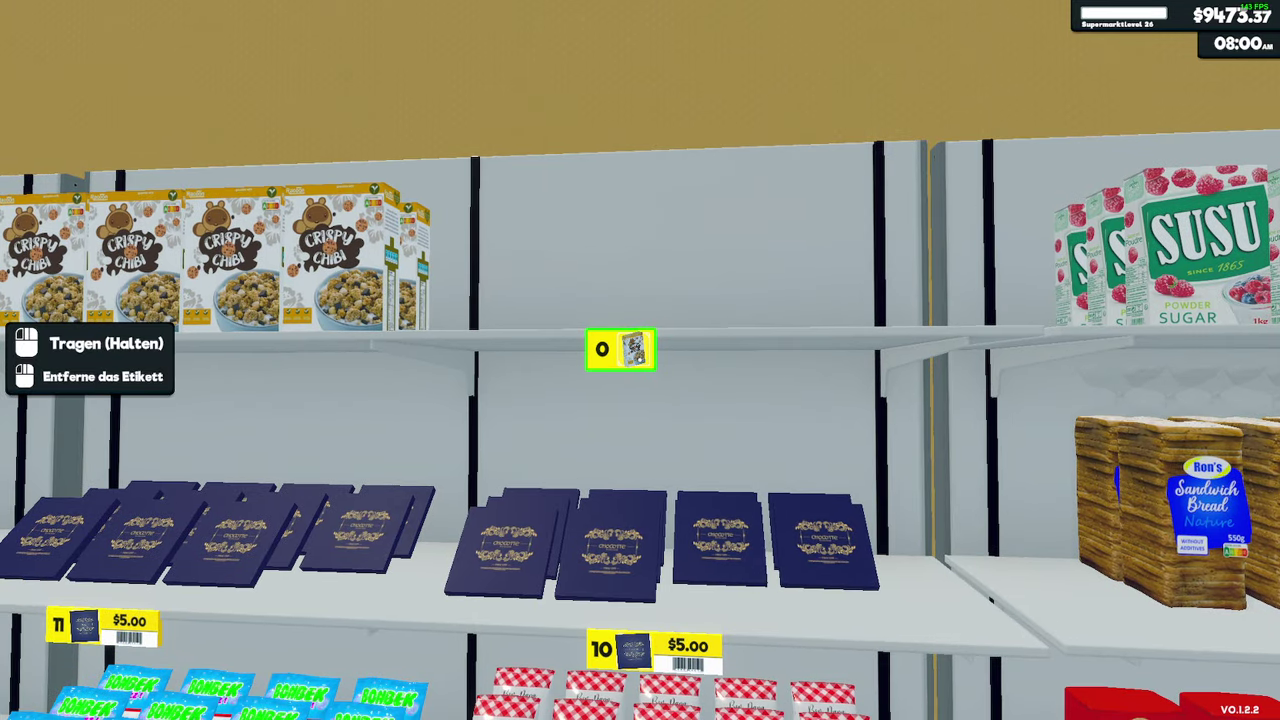
key("s")
Walk to the in-game computer, check the Warenkorb for the scanned dishwasher tabs and cereal, and leave the computer
key("w")
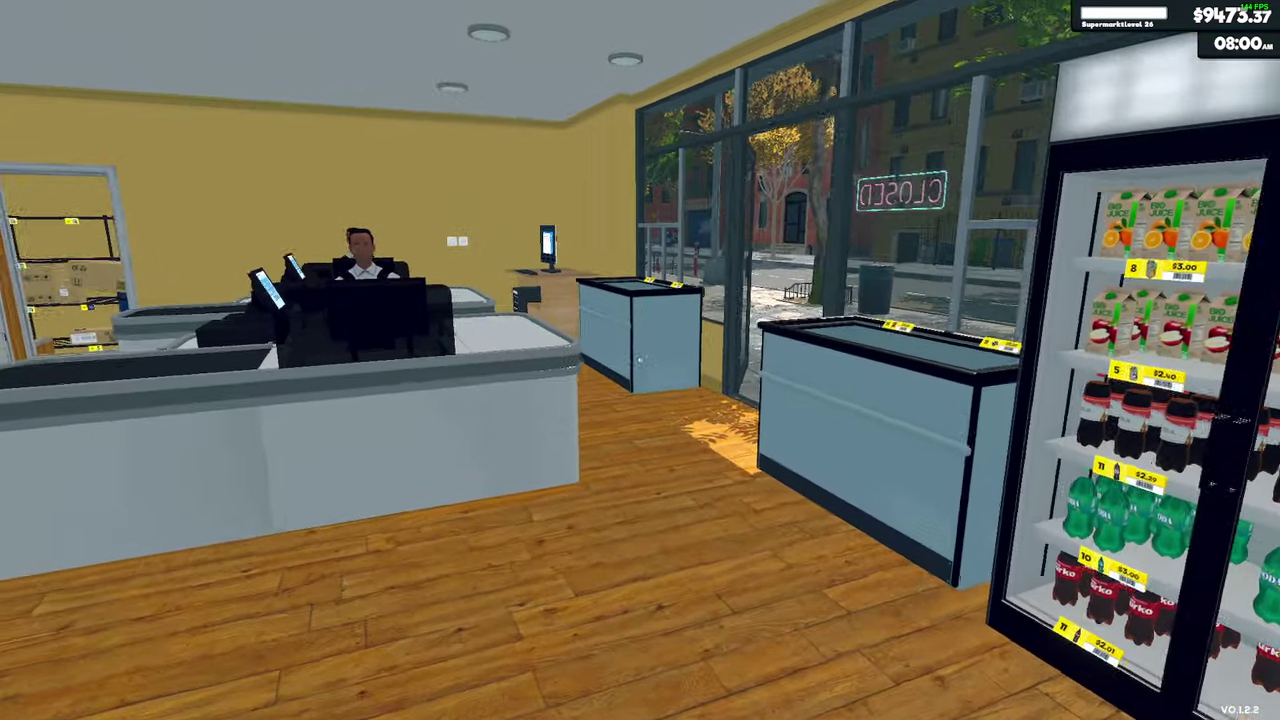
key("w")
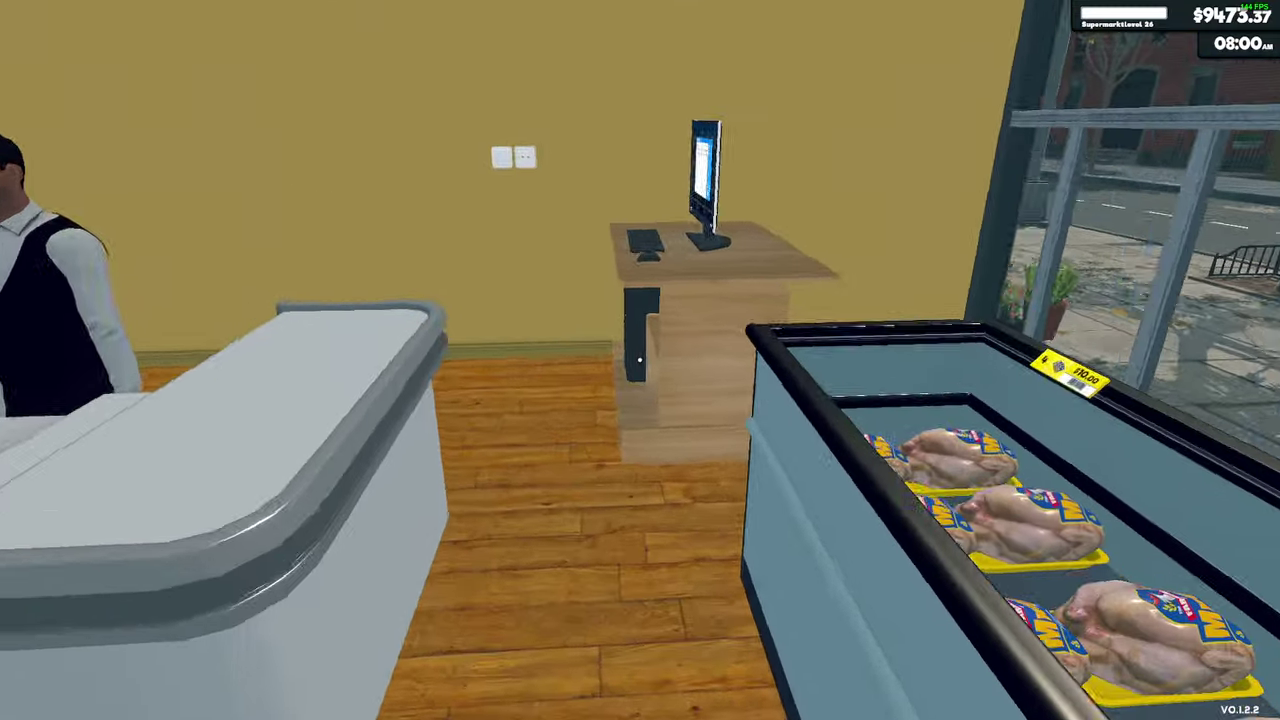
key("w")
left_click(640, 360)
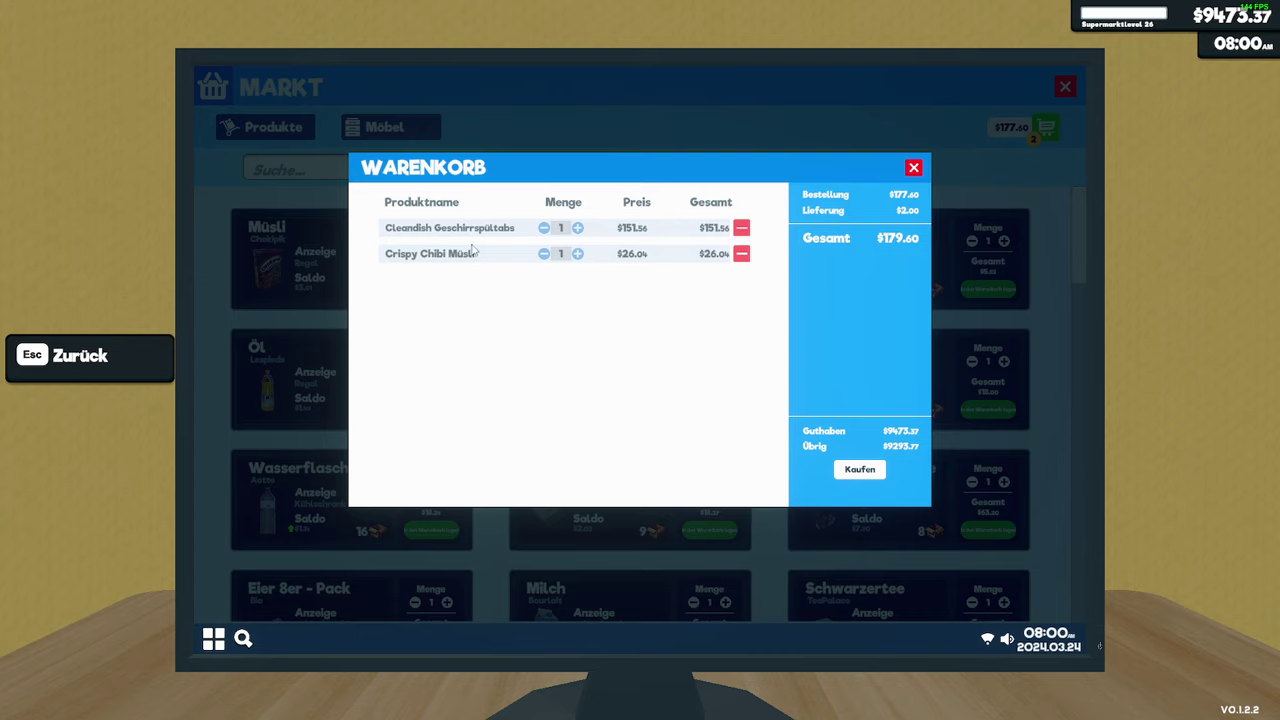
key("Escape")
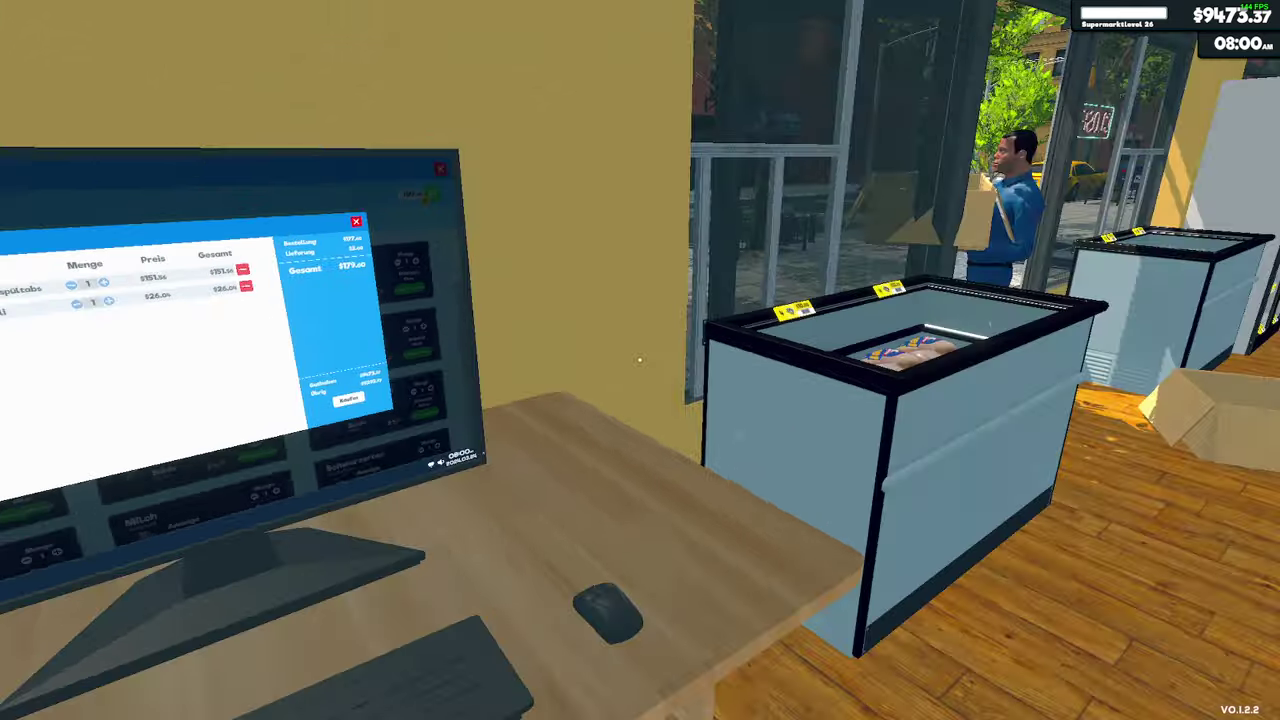
Scan the empty basmati rice label on the shelf beneath the Penne pasta with the portable scanner
key("w")
key("w")
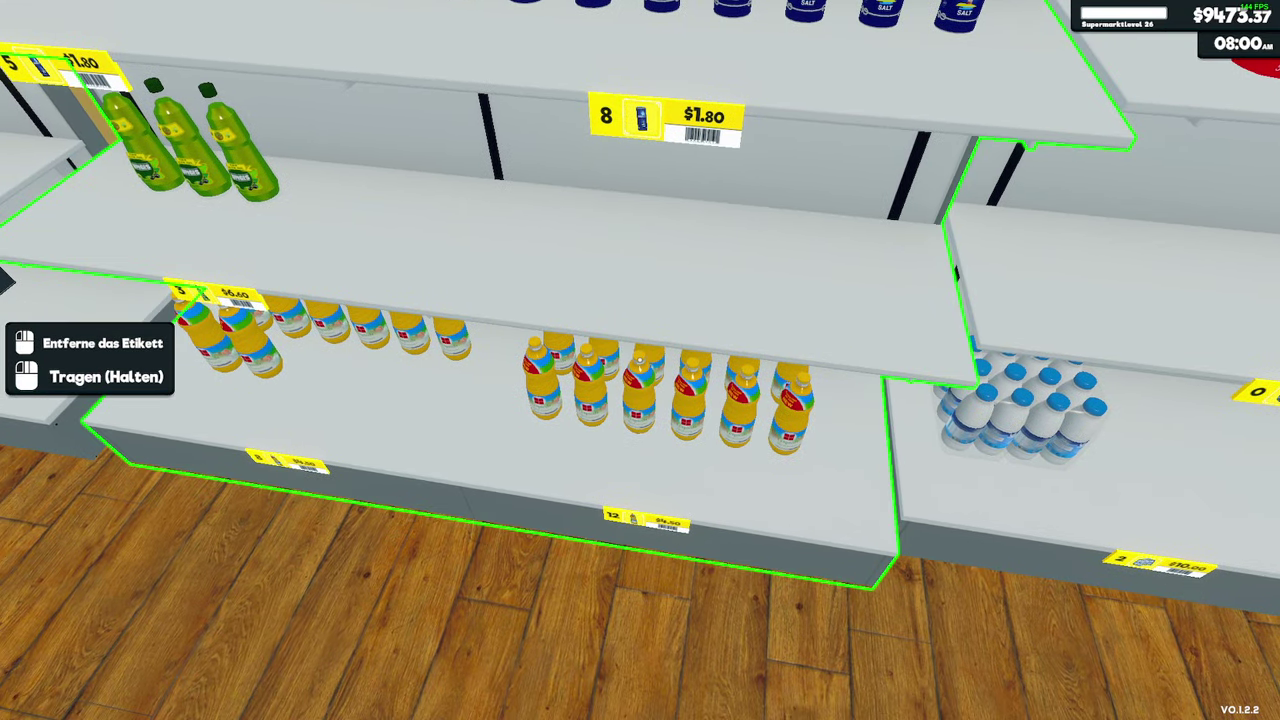
key("d")
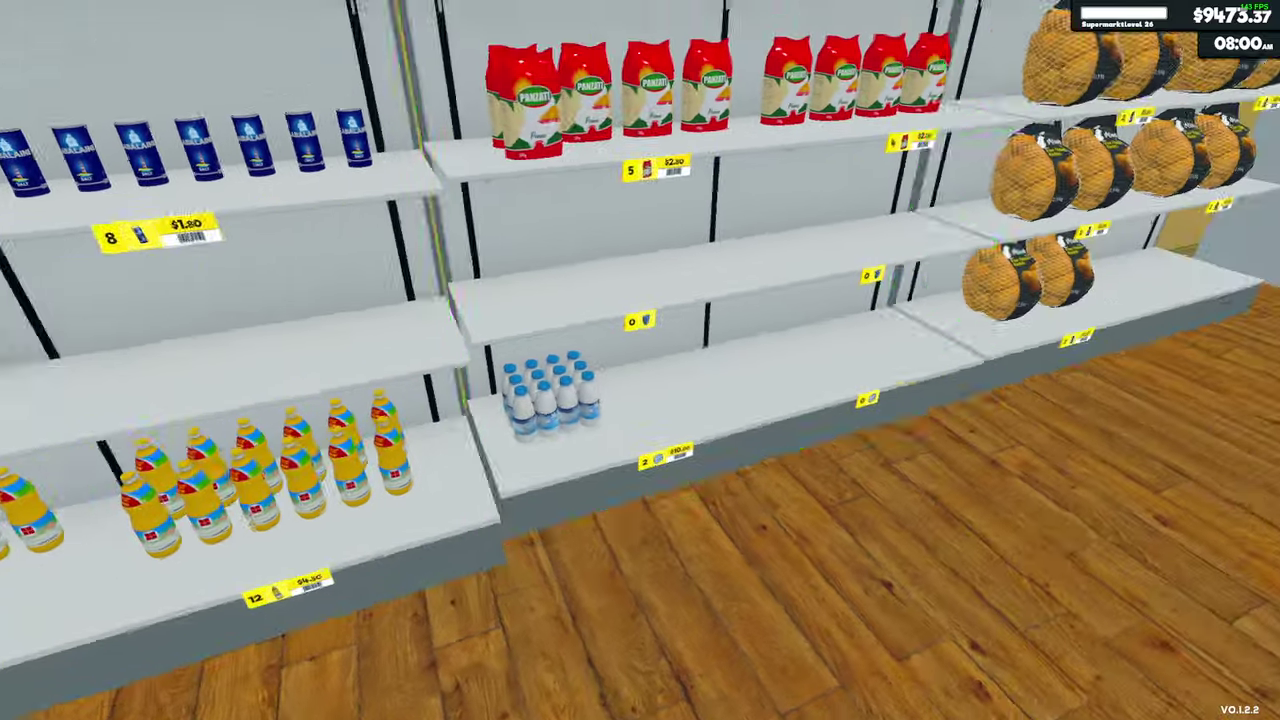
key("w")
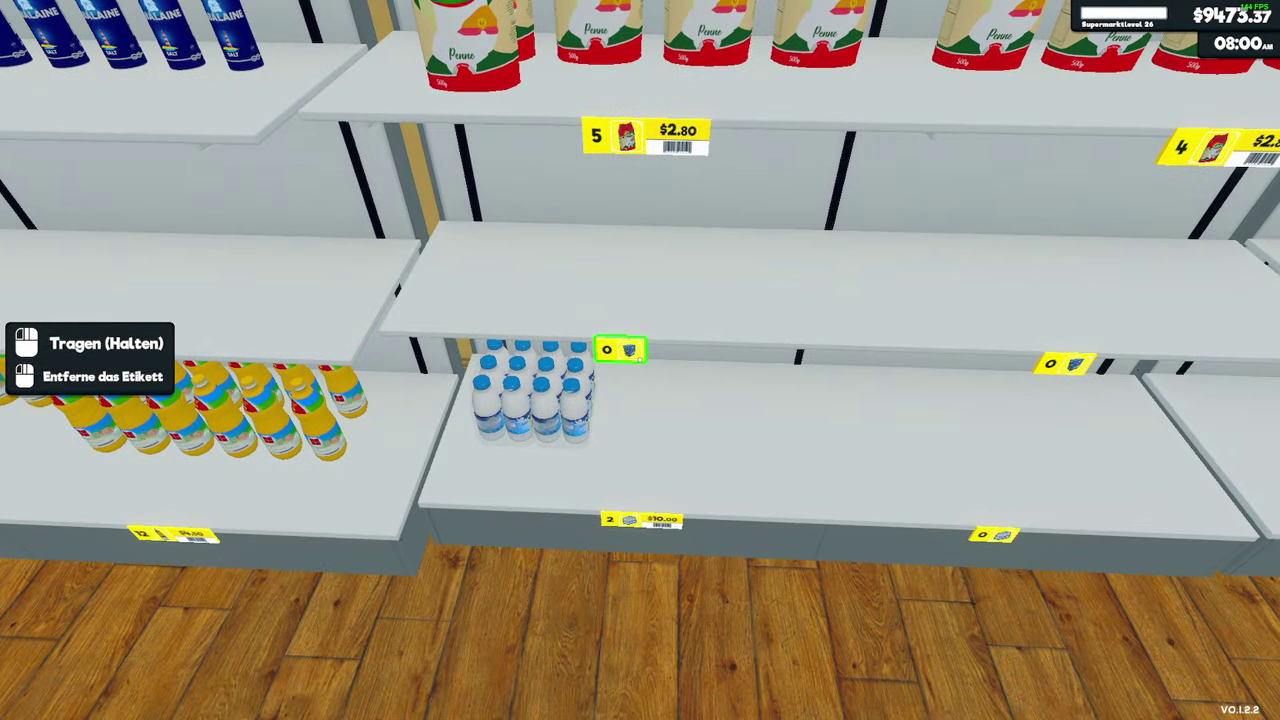
Return to the in-game computer and check the Warenkorb for the scanned basmati rice
key("w")
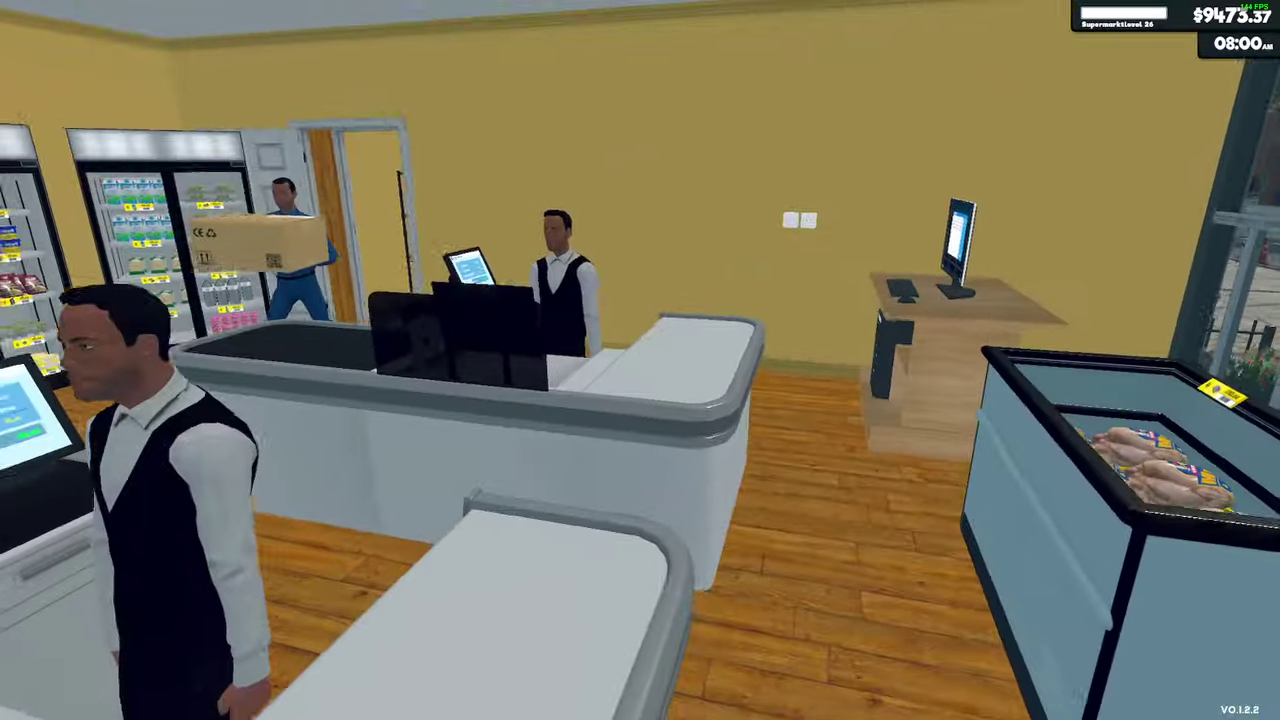
key("w")
left_click(640, 360)
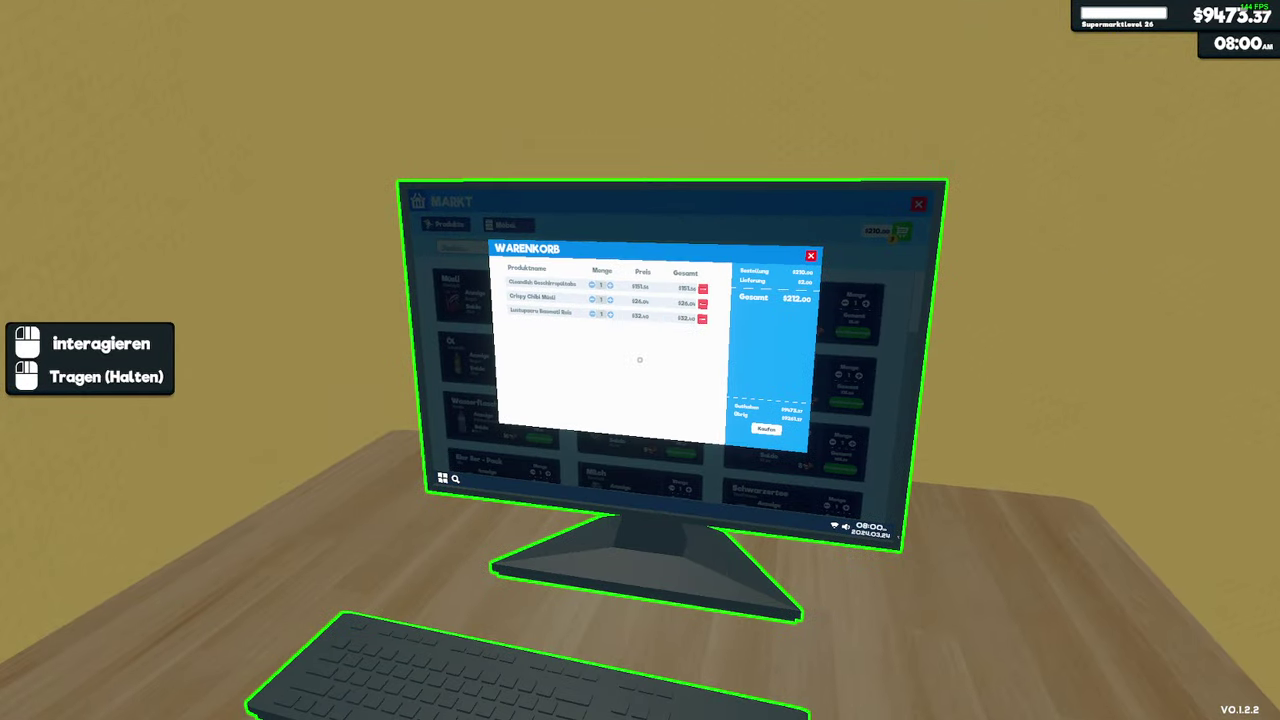
key("Escape")
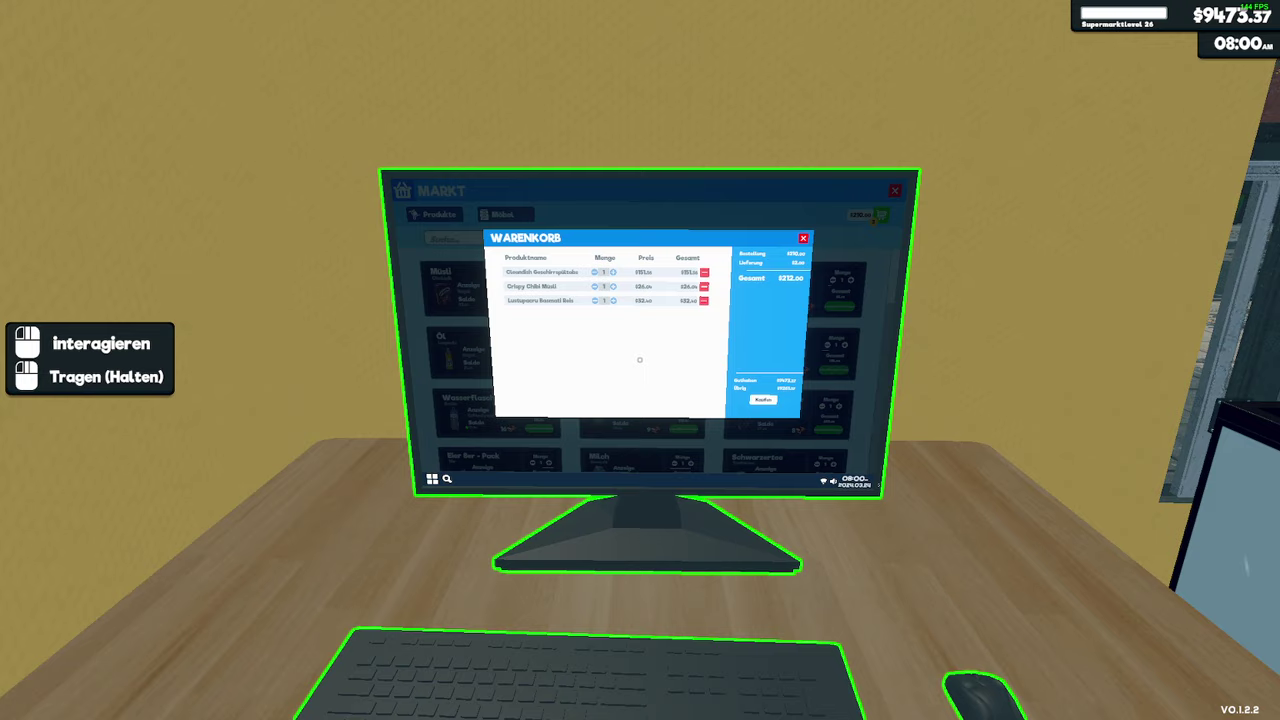
Quit the game to the desktop, switch to Chrome and show the Tobeys BepInEx x MelonLoader page on Nexus Mods
key("Escape")
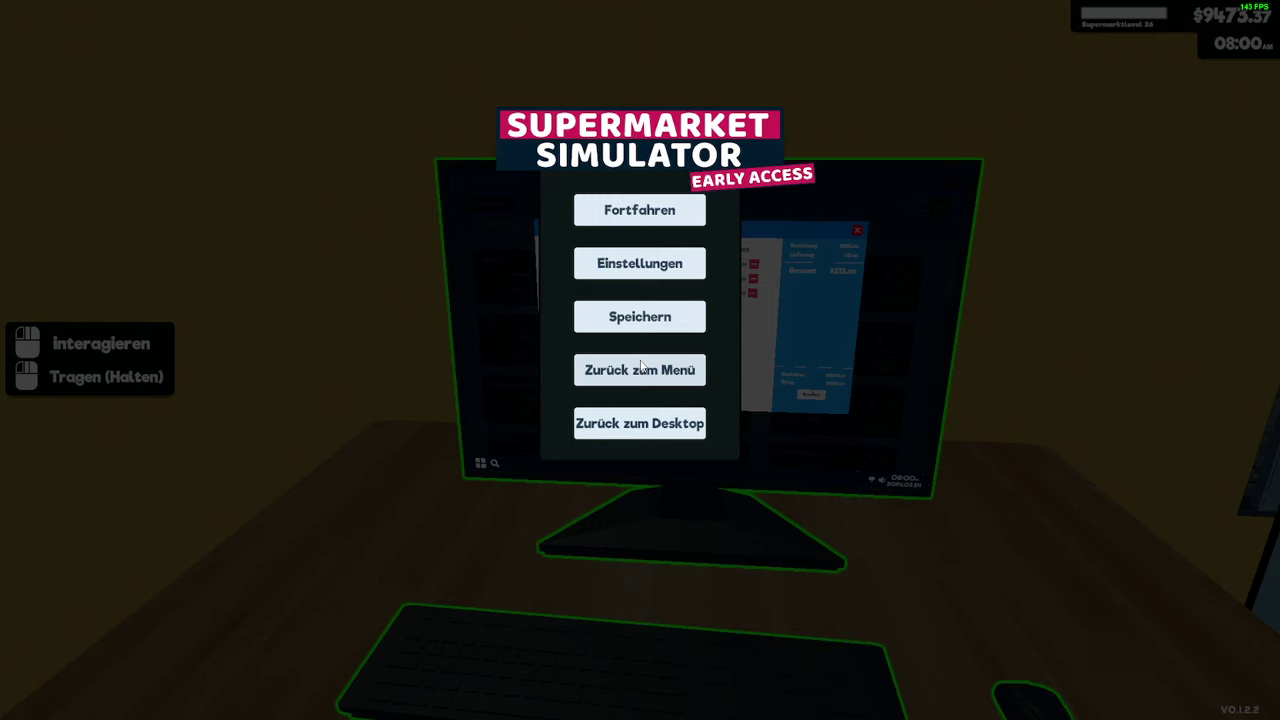
left_click(614, 428)
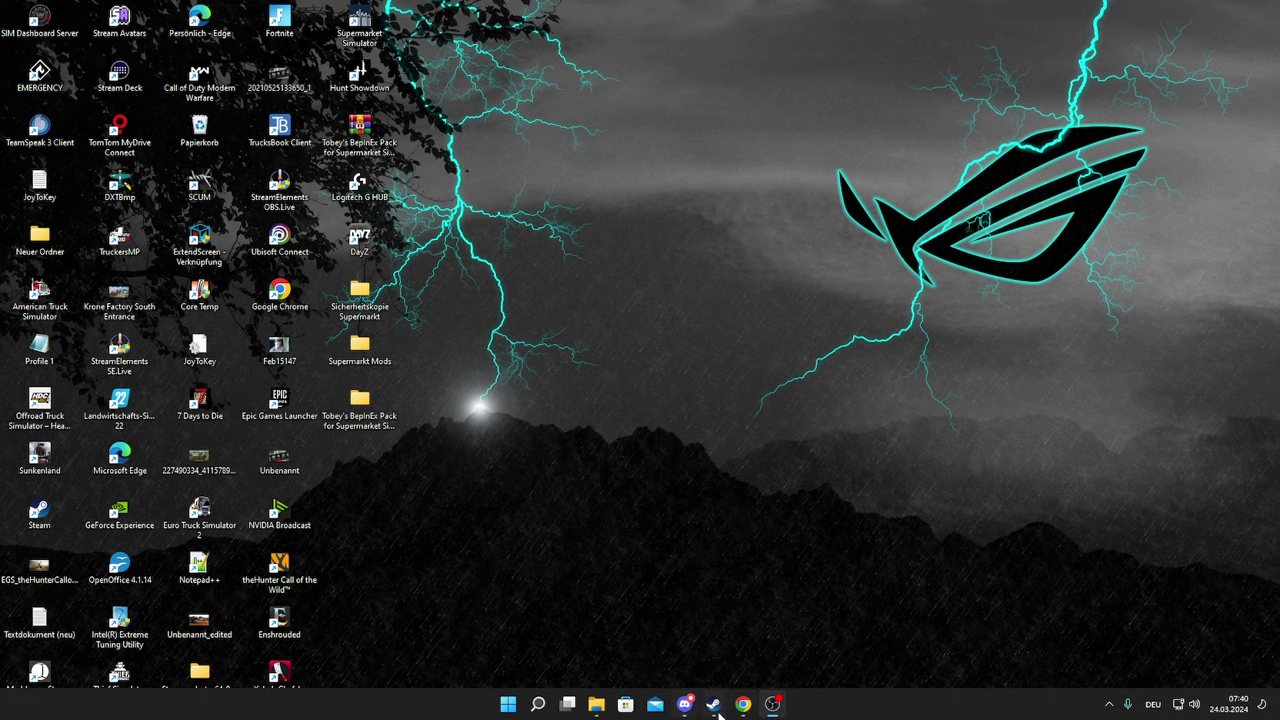
left_click(743, 704)
left_click(418, 13)
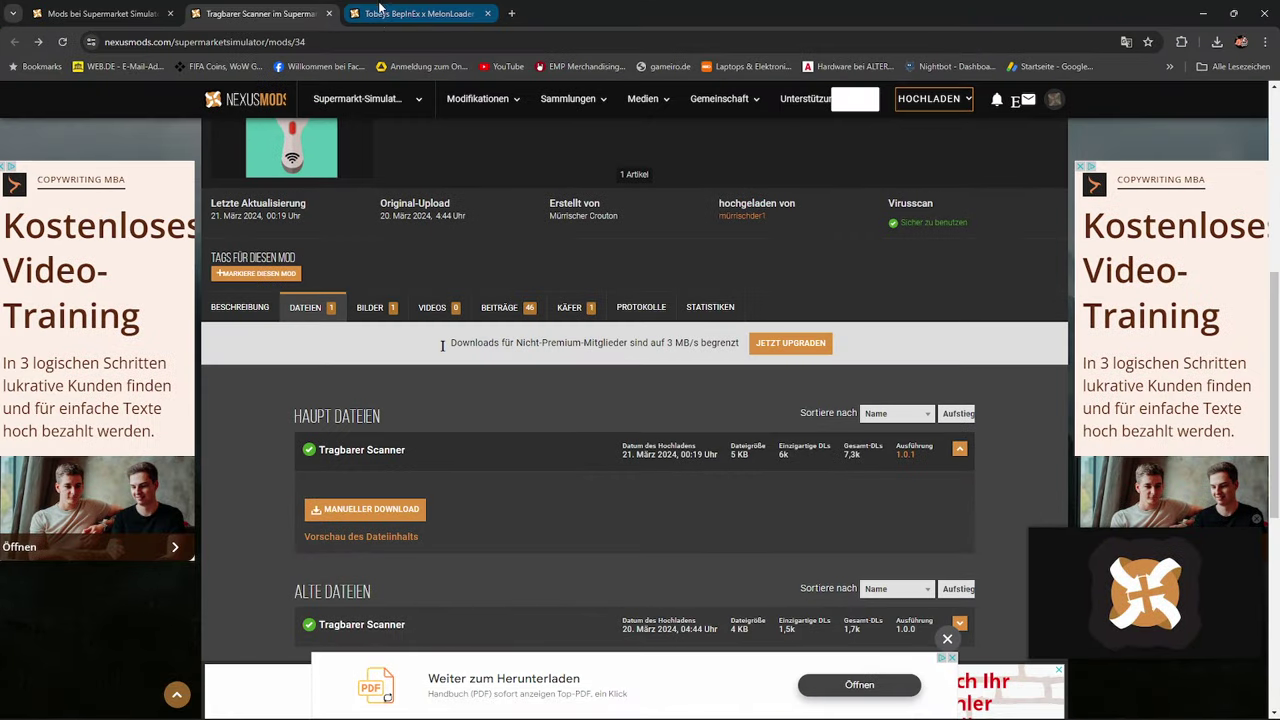
left_click(150, 14)
left_click(418, 13)
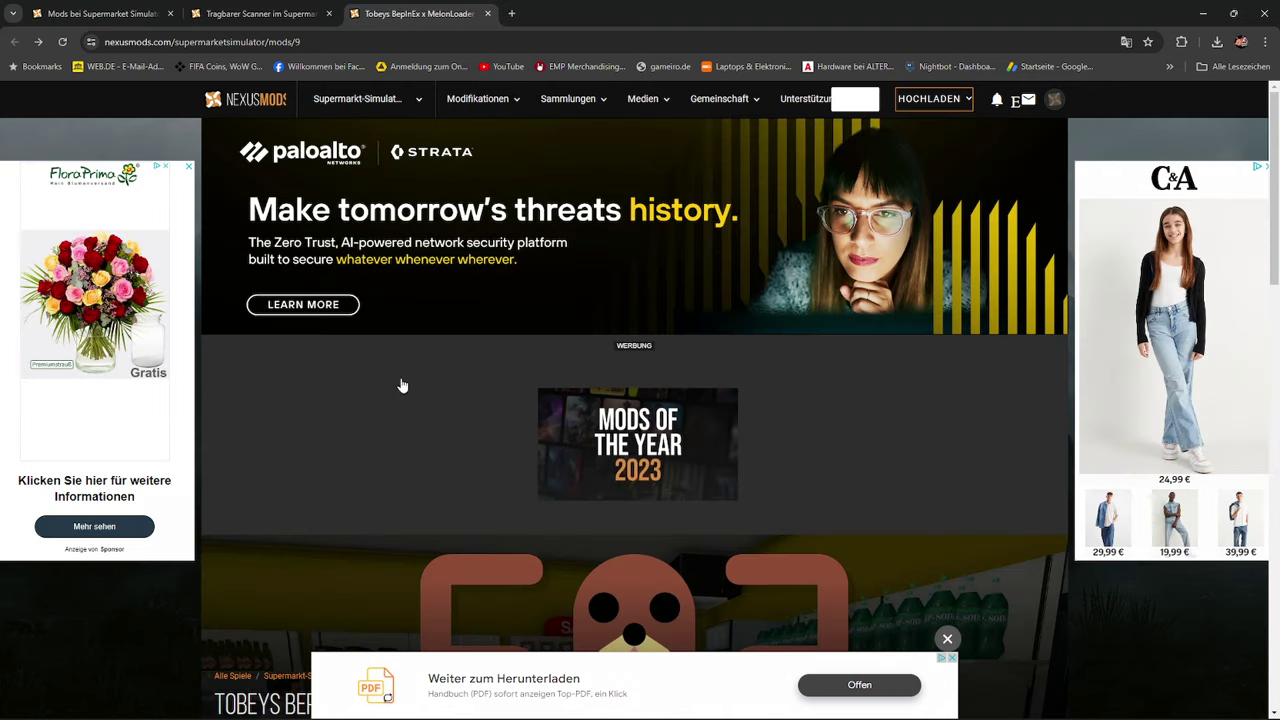
mouse_move(490, 707)
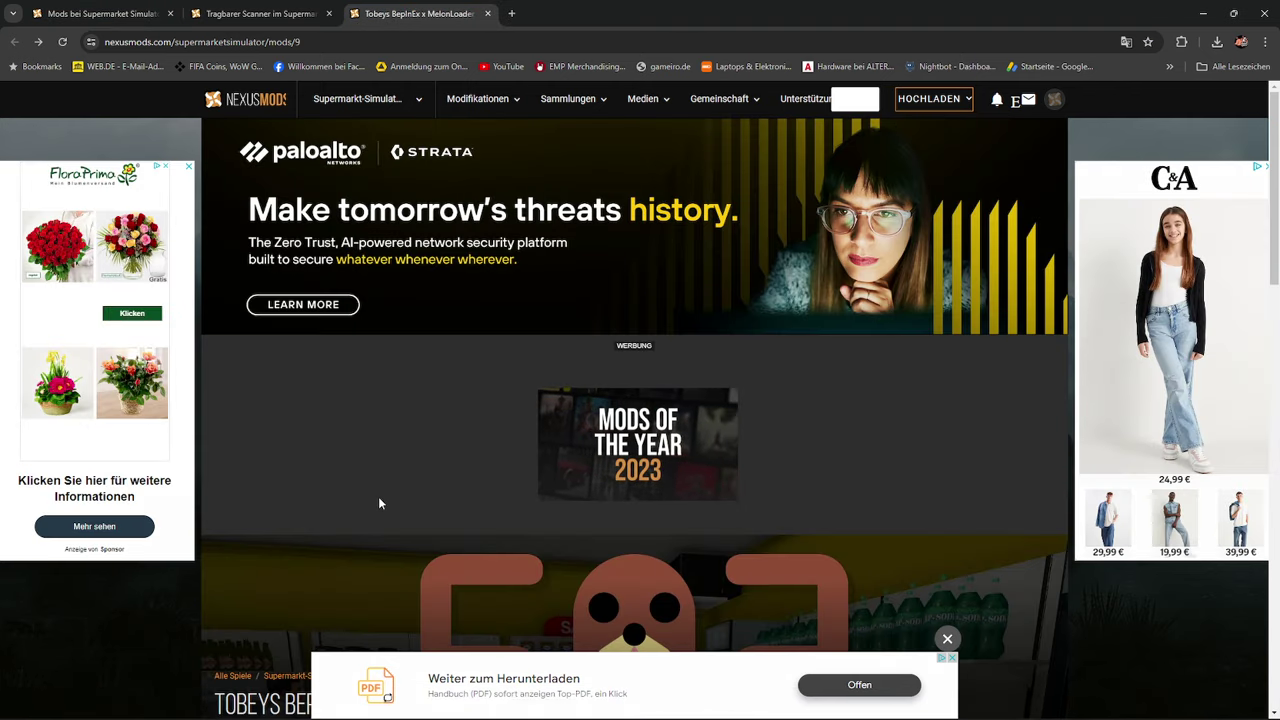